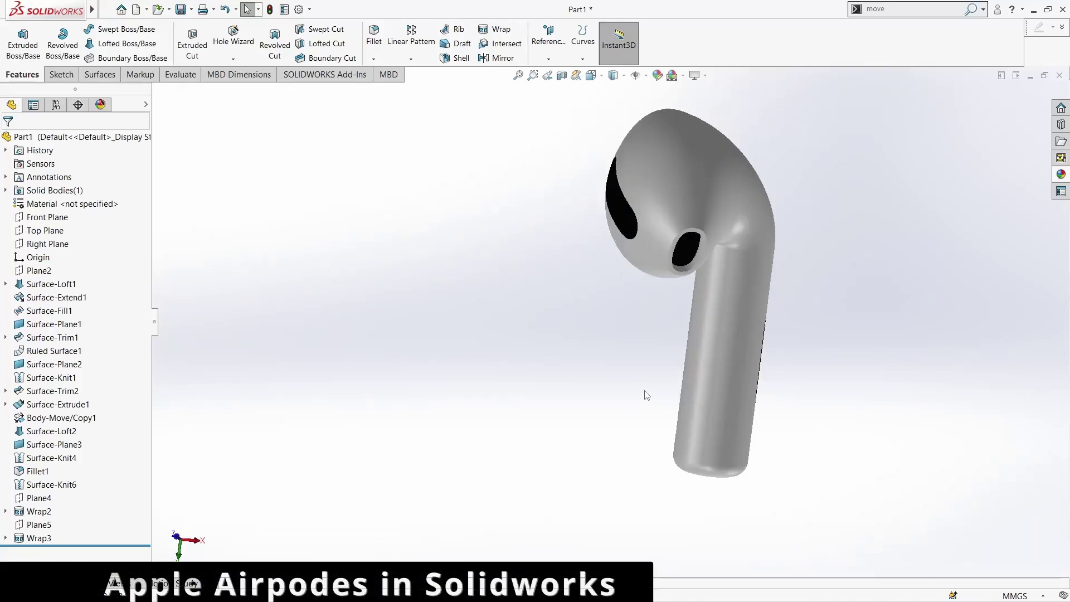
# Orbit the finished earbud model to inspect the ear-tip and stem
pyautogui.moveTo(646, 394)
pyautogui.mouseDown(button='middle')
pyautogui.moveTo(711, 397)
pyautogui.moveTo(717, 334)
pyautogui.moveTo(724, 355)
pyautogui.mouseUp(button='middle')
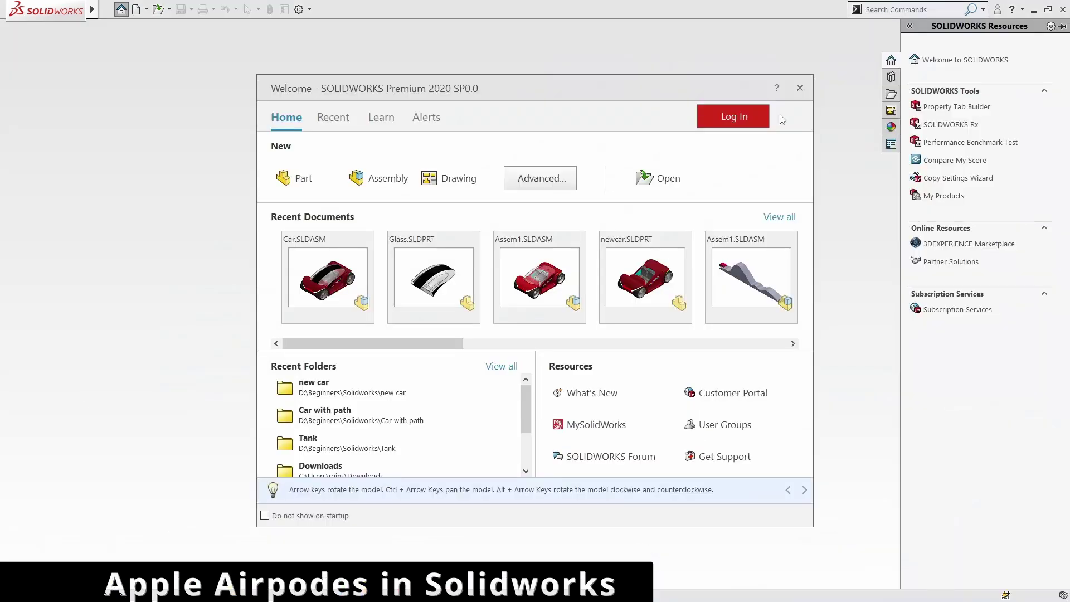
# Start a new part sketch on the Front Plane with a 65 vertical centerline from the origin
pyautogui.click(299, 179)
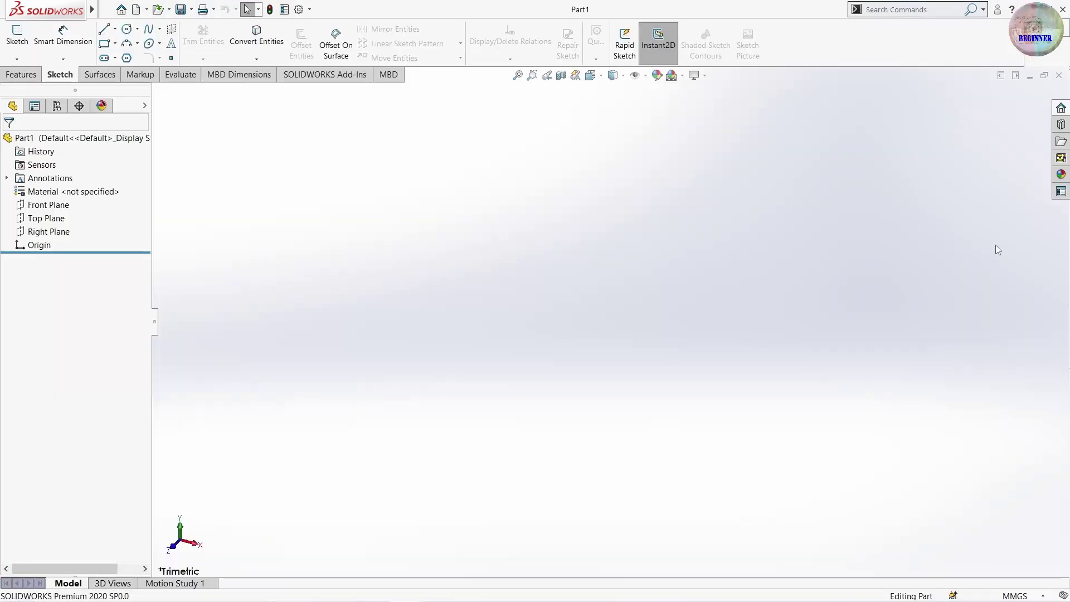
pyautogui.click(56, 205)
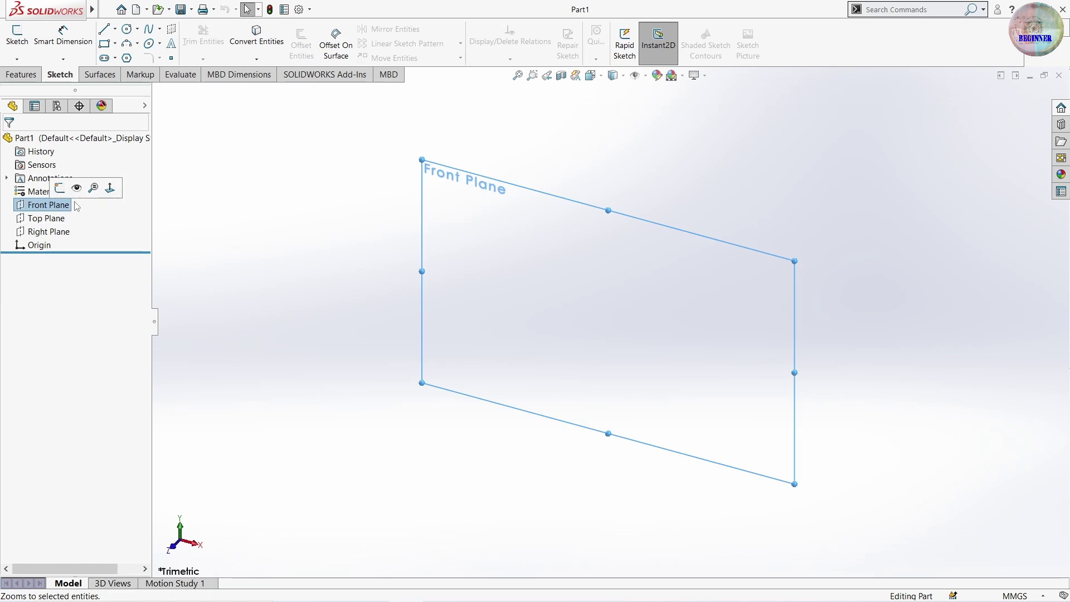
pyautogui.click(60, 188)
pyautogui.click(115, 29)
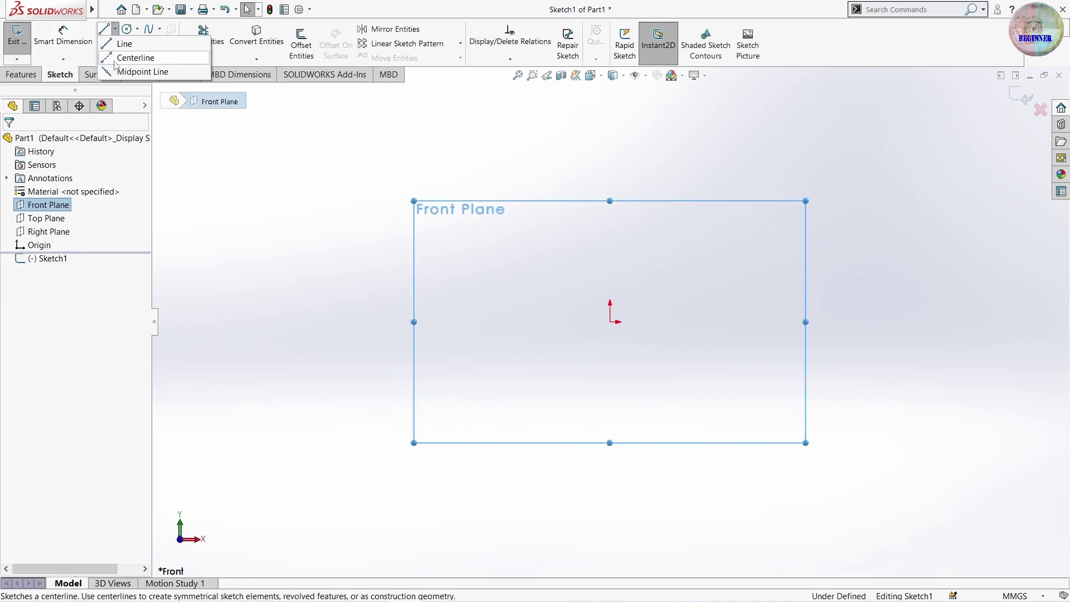
pyautogui.click(115, 58)
pyautogui.click(610, 322)
pyautogui.click(601, 198)
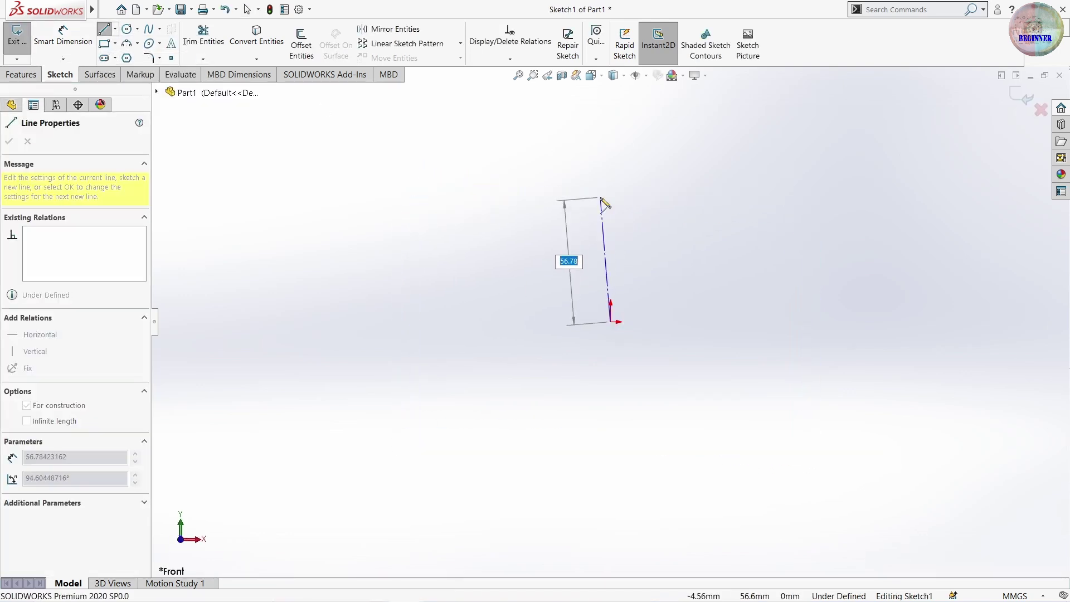
pyautogui.write('65')
pyautogui.press('Return')
pyautogui.press('Escape')
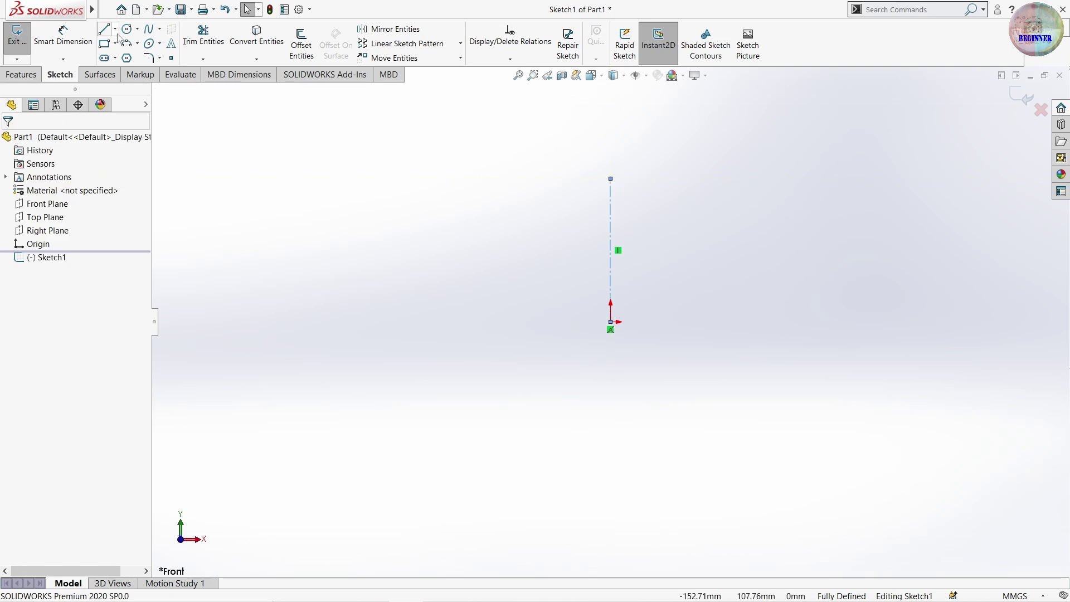
# Draw an 80 horizontal centerline from the origin
pyautogui.click(114, 29)
pyautogui.click(123, 52)
pyautogui.click(611, 322)
pyautogui.click(785, 322)
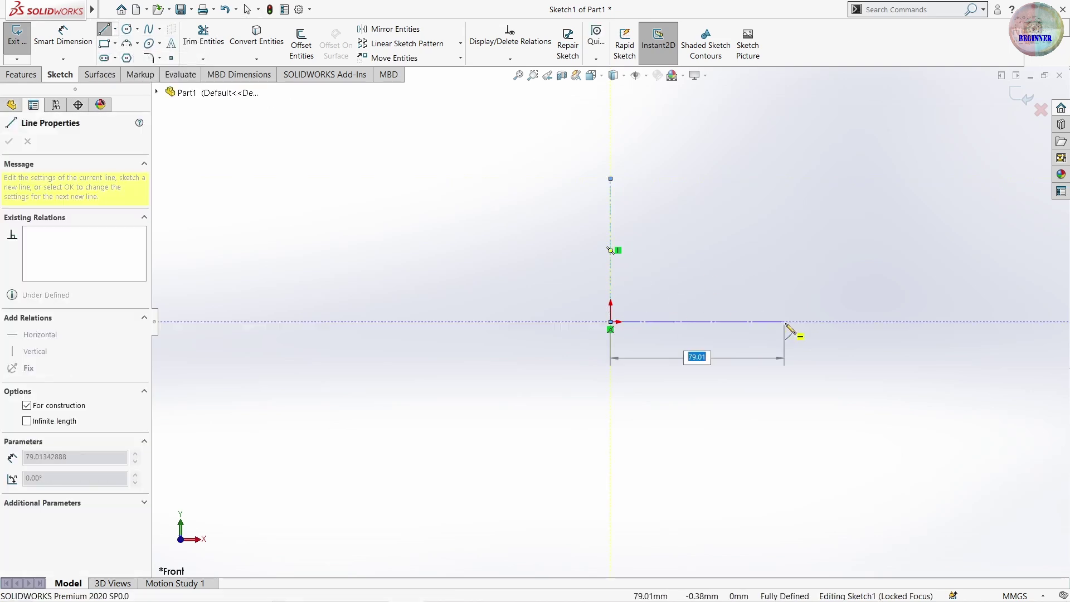
pyautogui.write('80')
pyautogui.press('Return')
pyautogui.press('Escape')
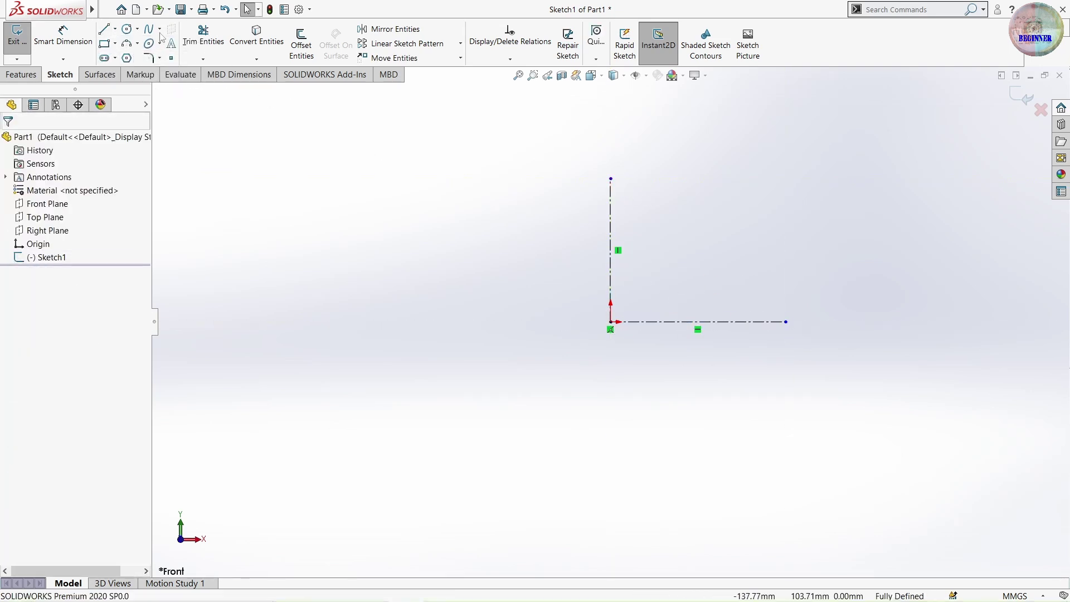
# Add a style spline between the centerline ends with horizontal top and vertical right control lines
pyautogui.click(159, 29)
pyautogui.click(172, 55)
pyautogui.click(611, 179)
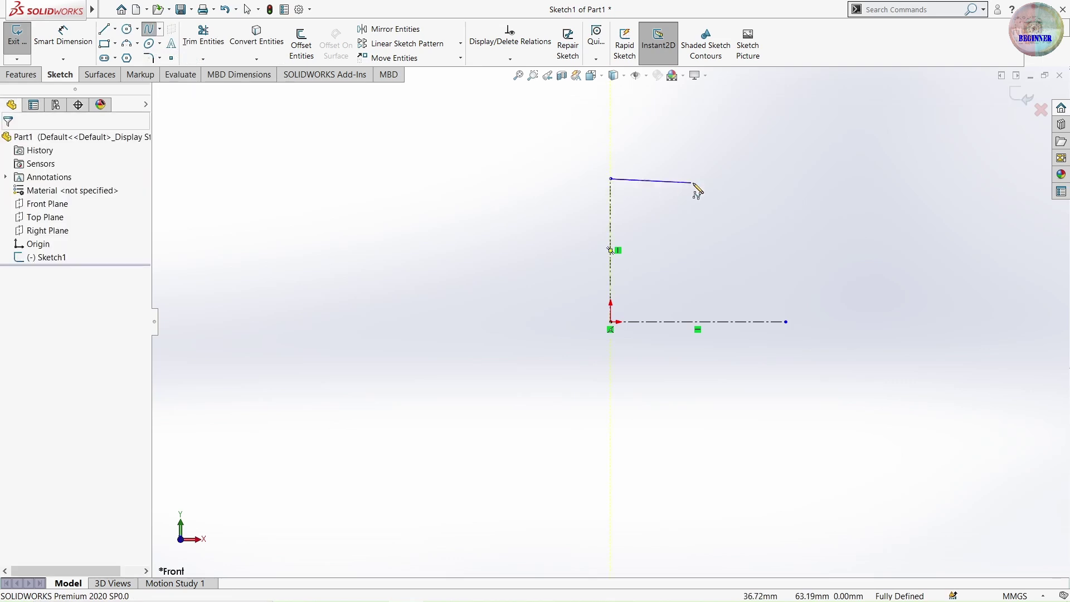
pyautogui.click(768, 183)
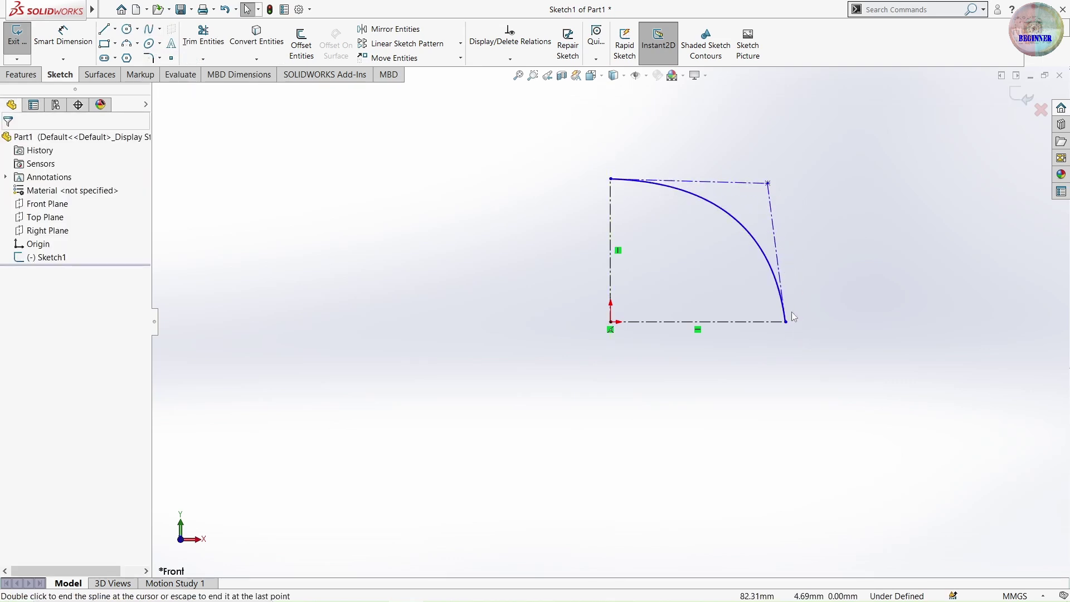
pyautogui.doubleClick(794, 317)
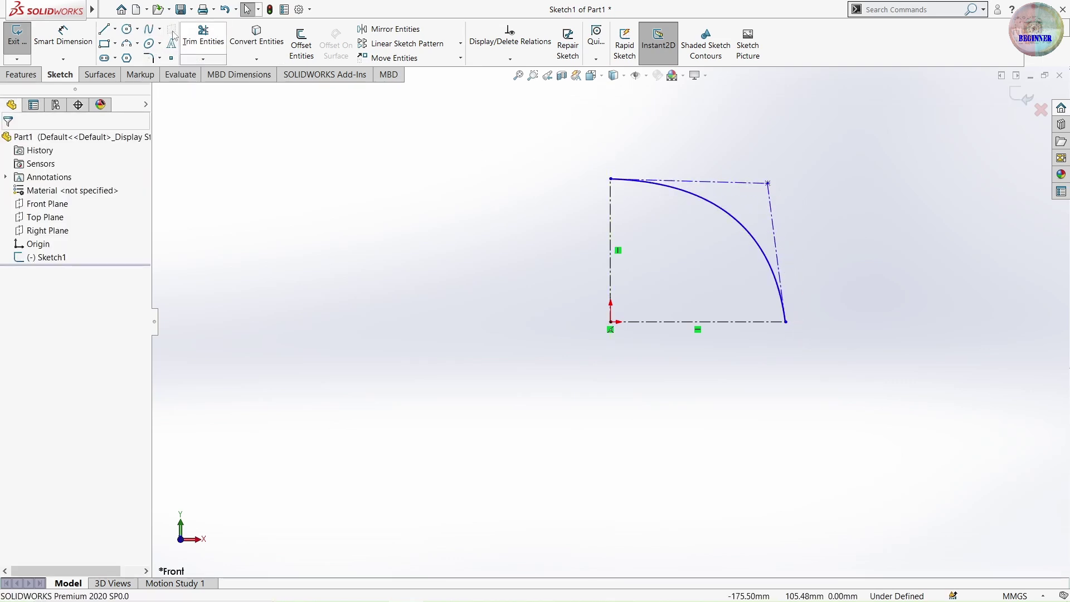
pyautogui.click(710, 183)
pyautogui.click(775, 136)
pyautogui.click(771, 206)
pyautogui.click(820, 150)
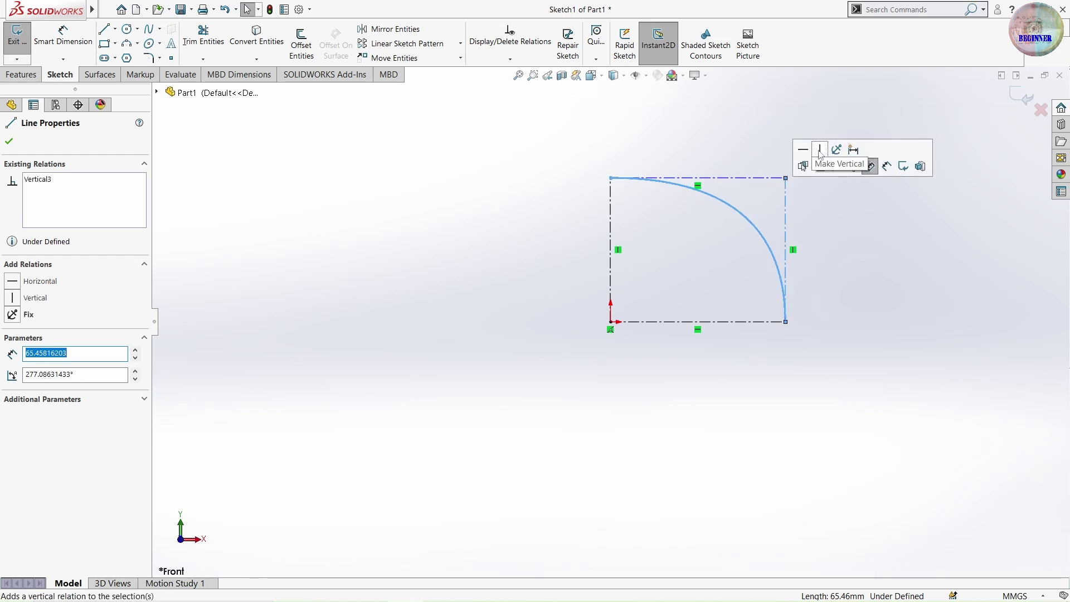
# Dimension the horizontal centerline to 2.00 and the spline's right control line to 3.20
pyautogui.click(63, 39)
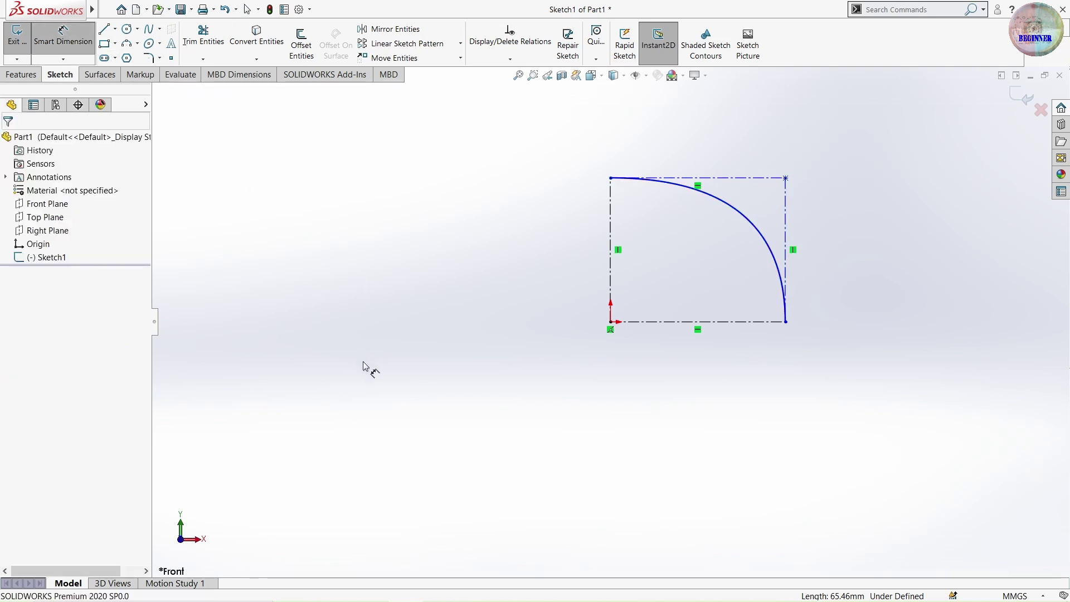
pyautogui.click(690, 321)
pyautogui.click(700, 367)
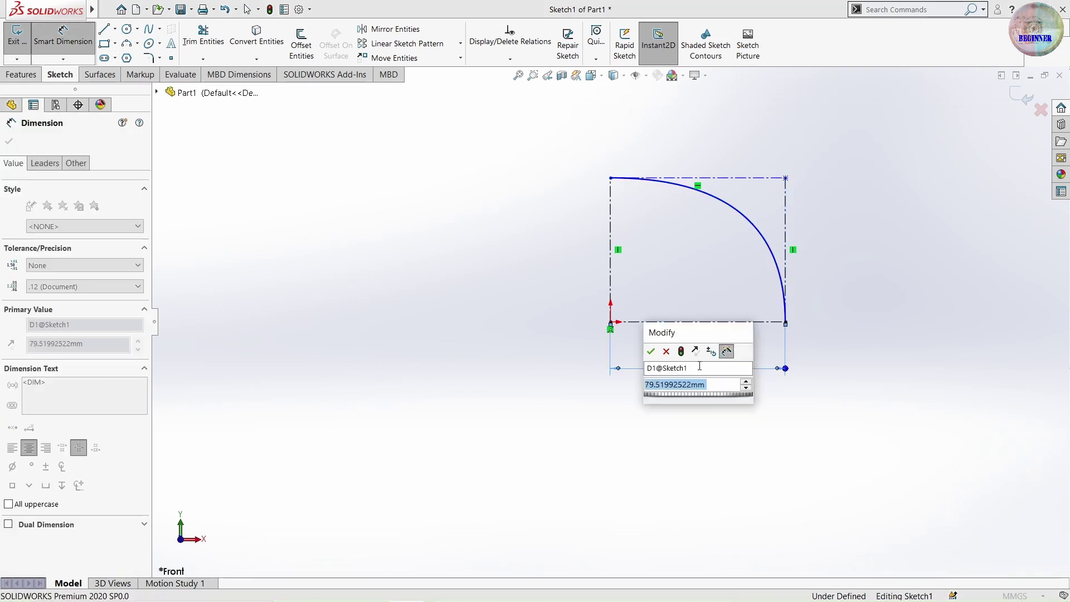
pyautogui.write('2')
pyautogui.press('Return')
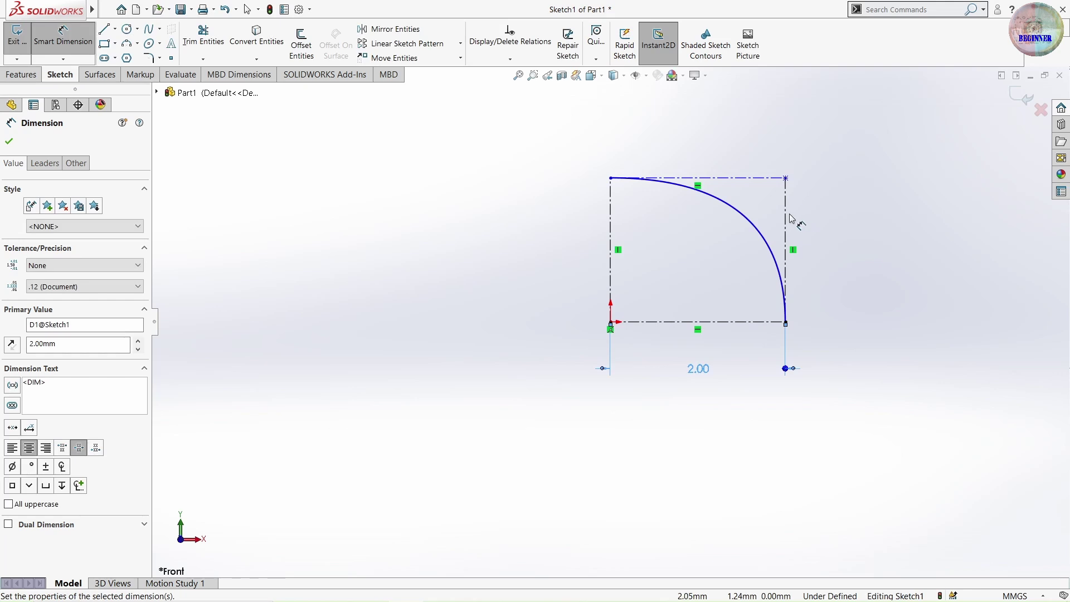
pyautogui.click(791, 217)
pyautogui.click(872, 258)
pyautogui.write('3')
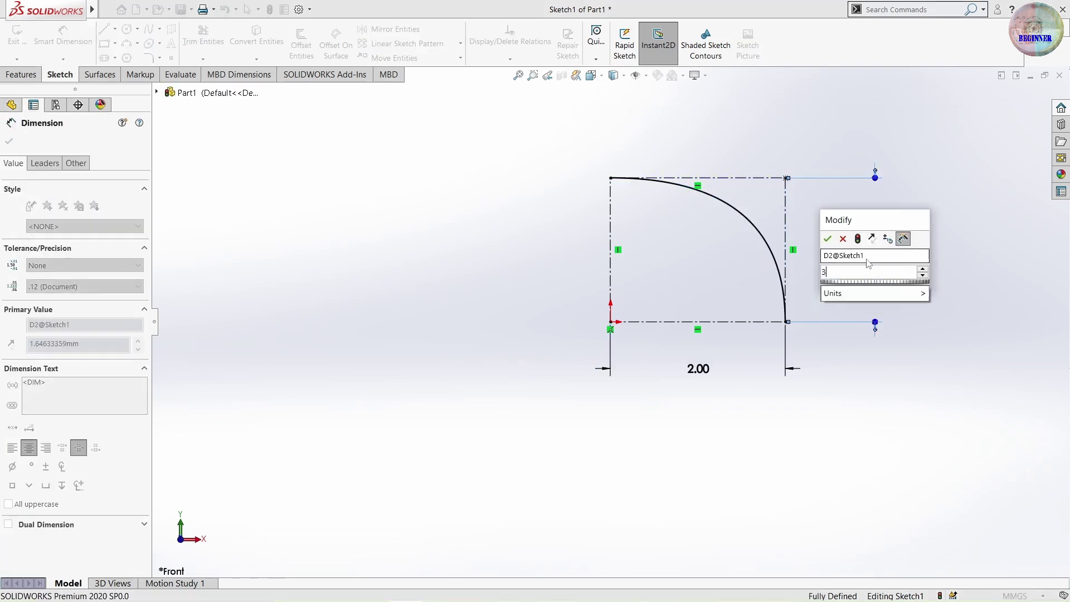
pyautogui.write('.2')
pyautogui.press('Return')
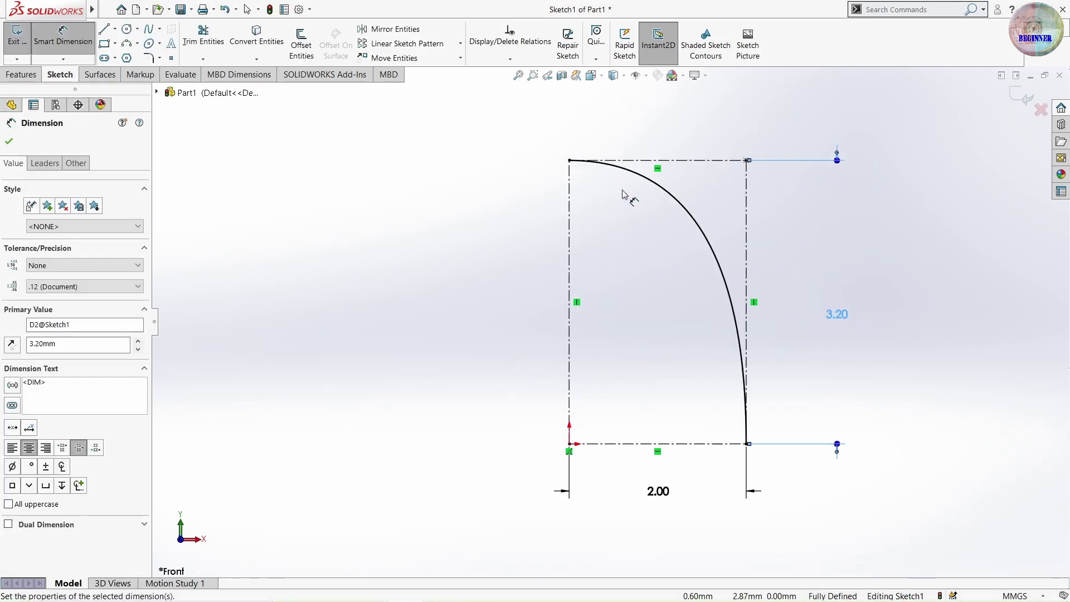
pyautogui.click(9, 142)
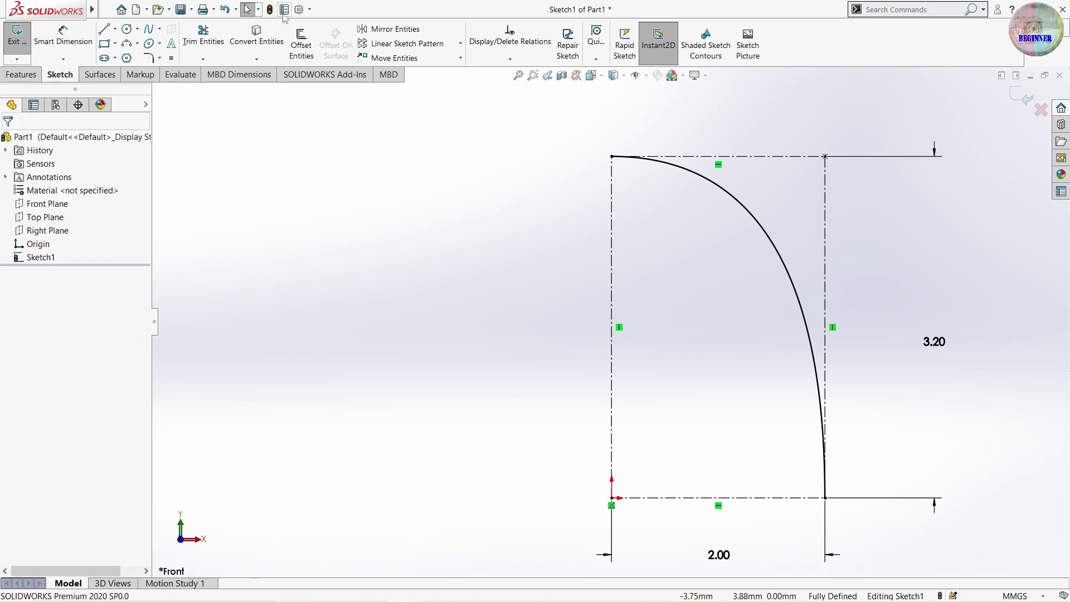
# Mirror the spline about the vertical centerline
pyautogui.click(390, 29)
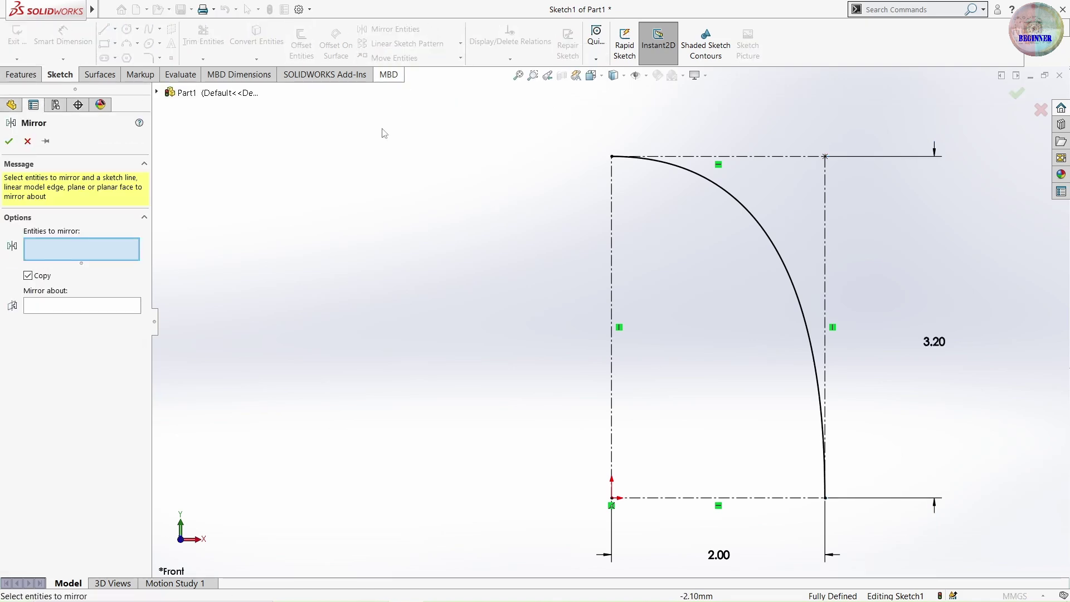
pyautogui.click(742, 204)
pyautogui.click(37, 307)
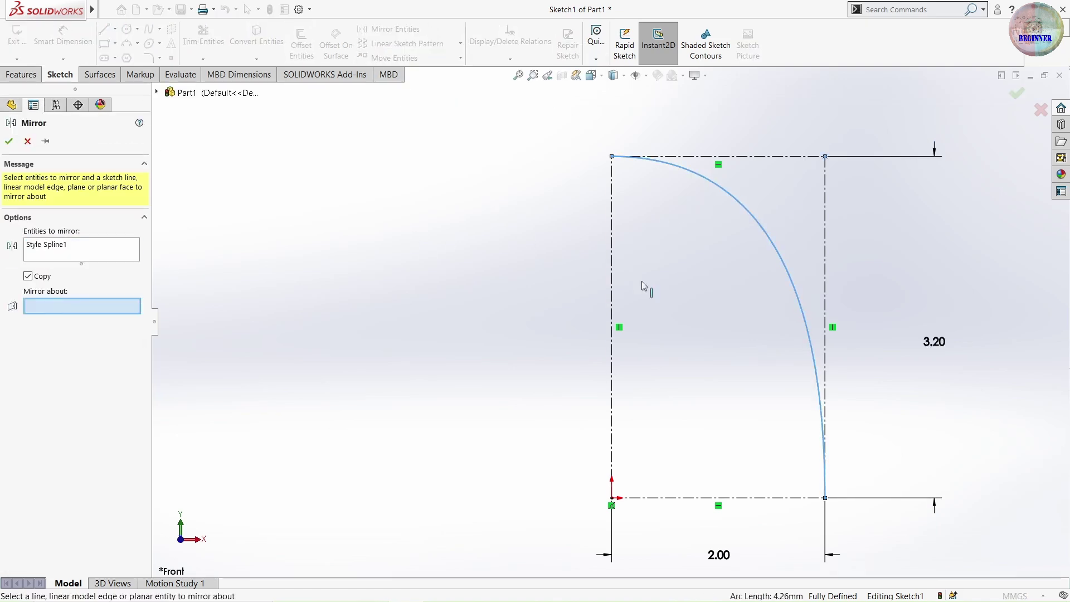
pyautogui.click(612, 273)
pyautogui.click(9, 141)
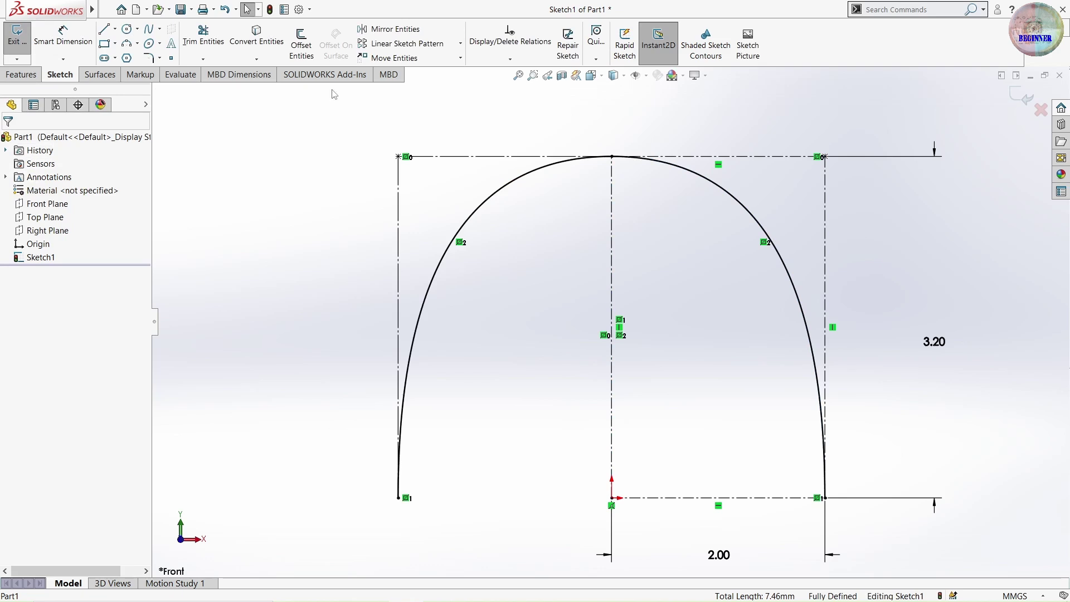
# Mirror both curves about the horizontal centerline to close the oval
pyautogui.click(395, 29)
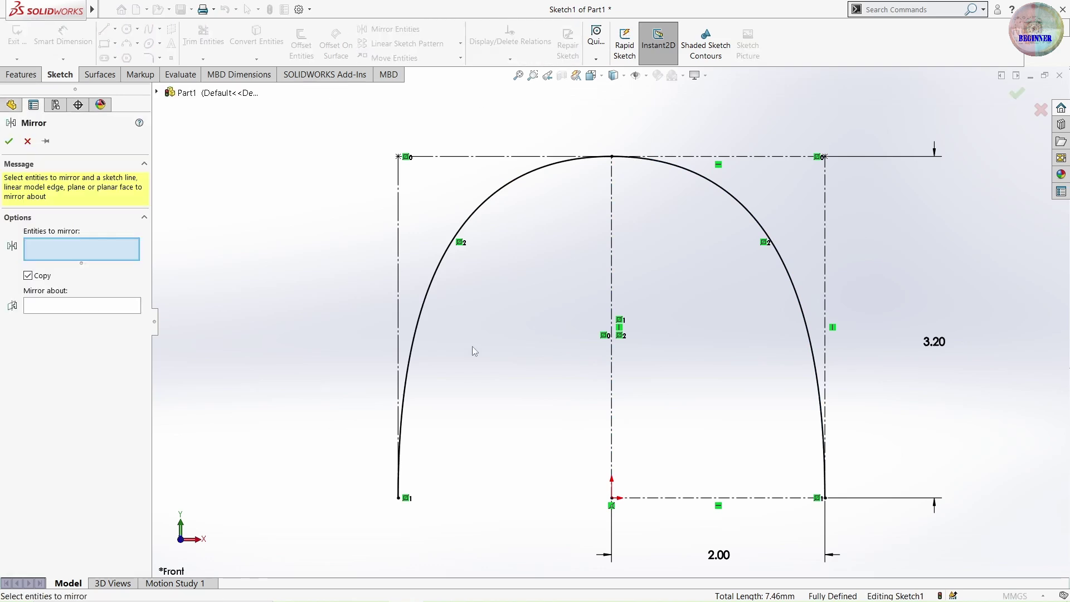
pyautogui.click(434, 281)
pyautogui.click(785, 246)
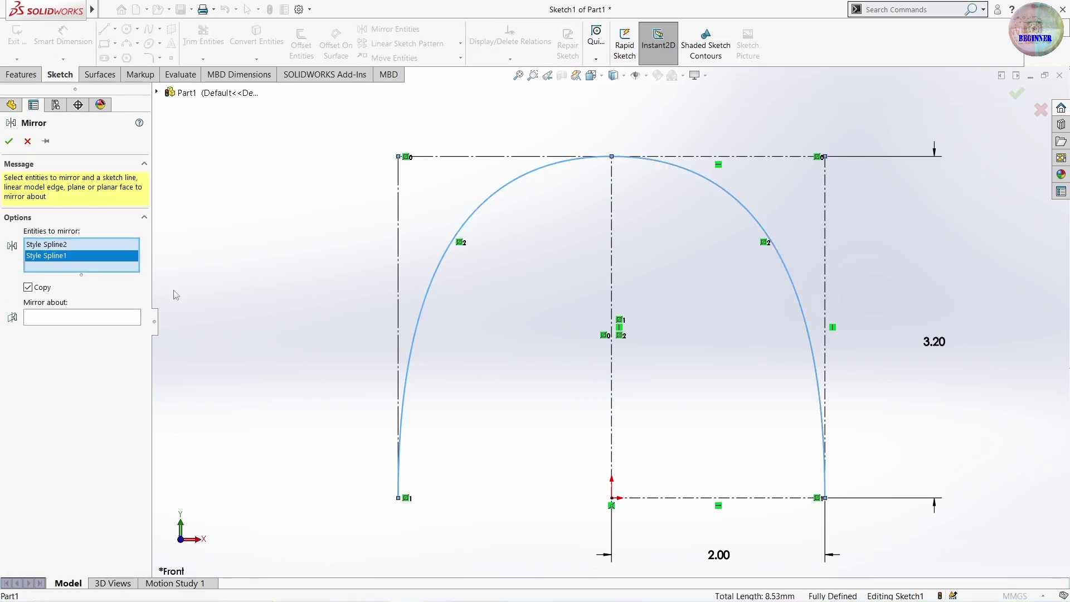
pyautogui.click(73, 318)
pyautogui.scroll(3, 612, 329)
pyautogui.click(643, 425)
pyautogui.scroll(2, 592, 480)
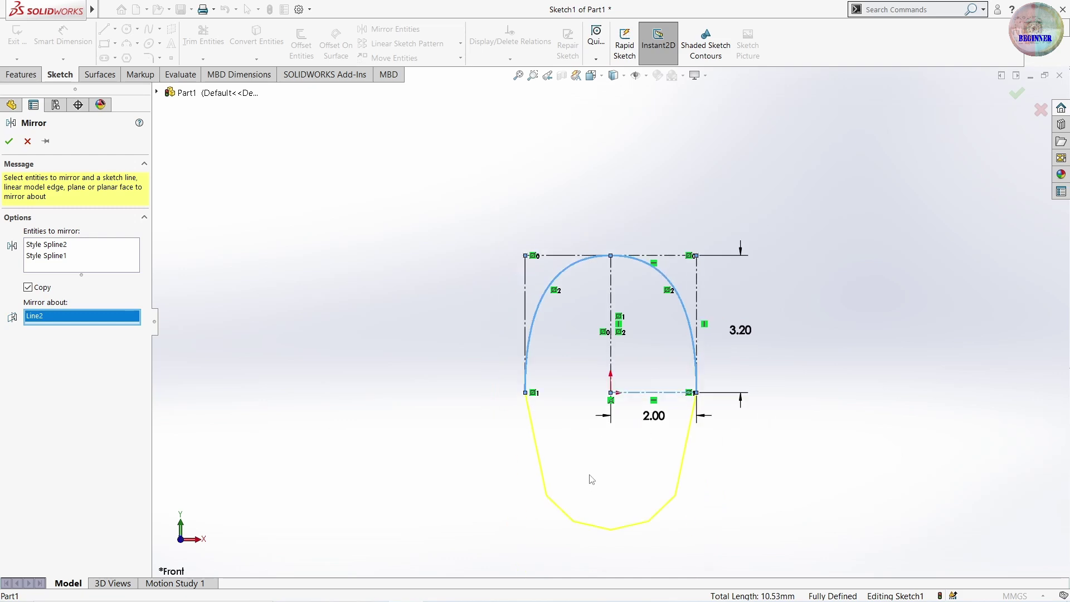
pyautogui.click(9, 141)
pyautogui.scroll(-2, 619, 511)
pyautogui.scroll(-1, 614, 471)
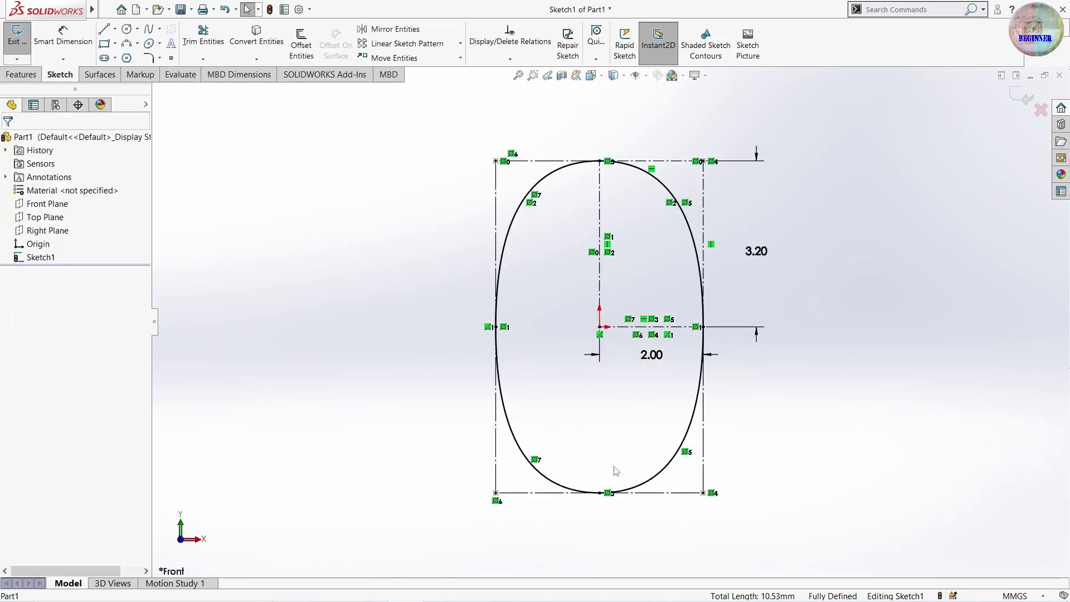
pyautogui.scroll(-2, 642, 334)
pyautogui.scroll(2, 635, 279)
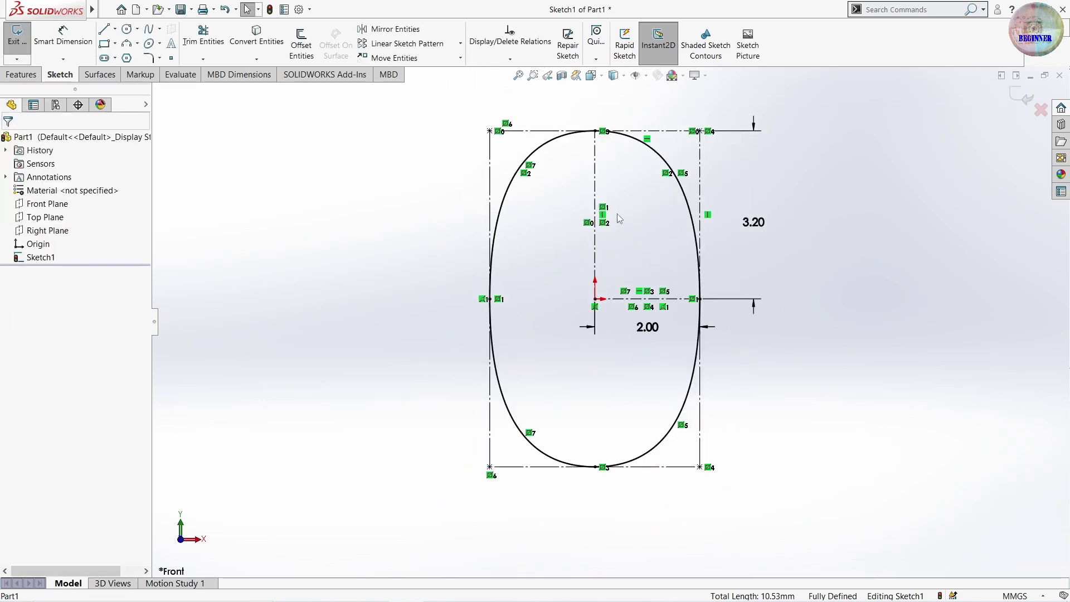
# Exit the oval sketch and create Plane2 offset 10 mm from the Front Plane
pyautogui.click(1024, 92)
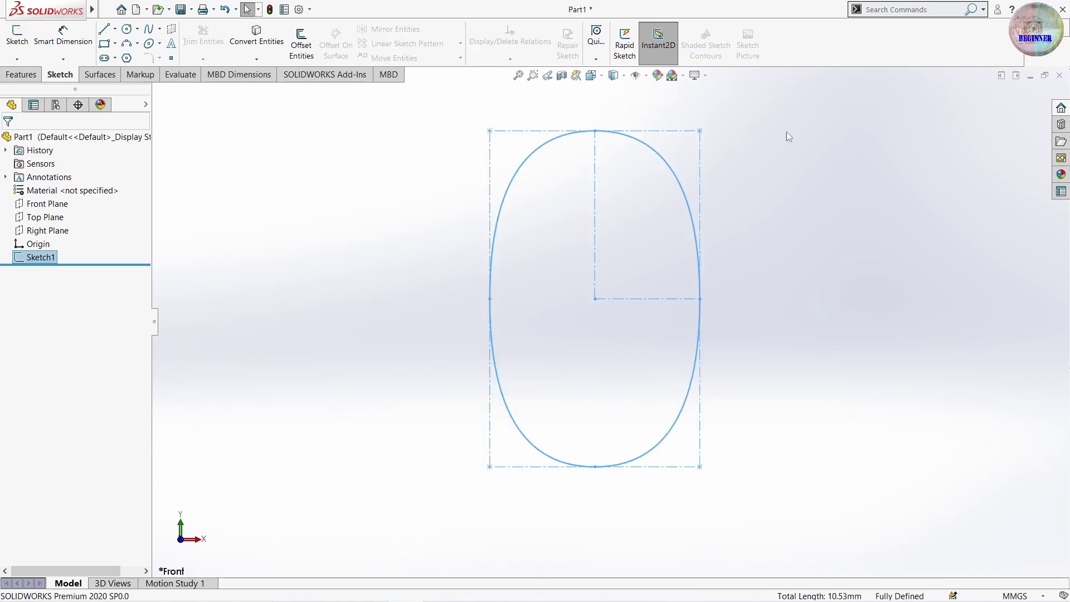
pyautogui.click(26, 75)
pyautogui.click(548, 44)
pyautogui.click(560, 71)
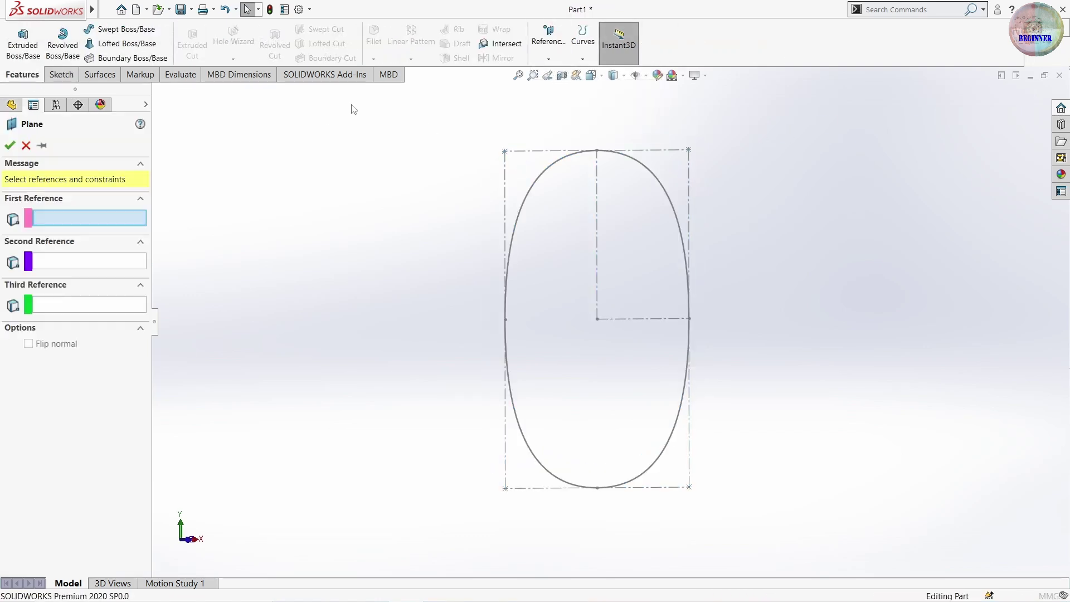
pyautogui.click(170, 94)
pyautogui.click(210, 160)
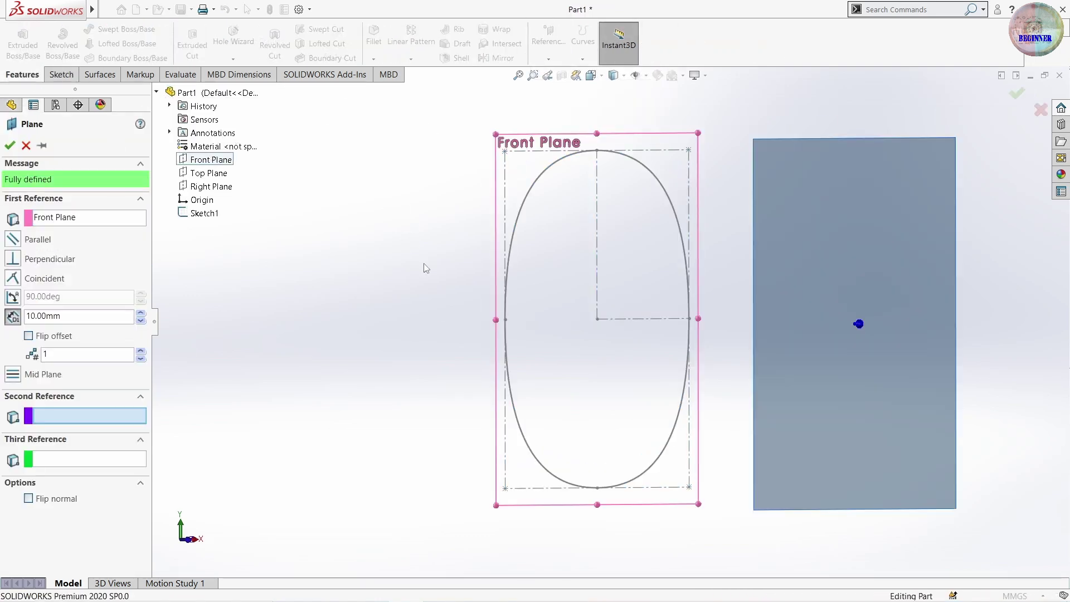
pyautogui.moveTo(426, 268); pyautogui.dragTo(360, 287, button='middle')
pyautogui.click(39, 336)
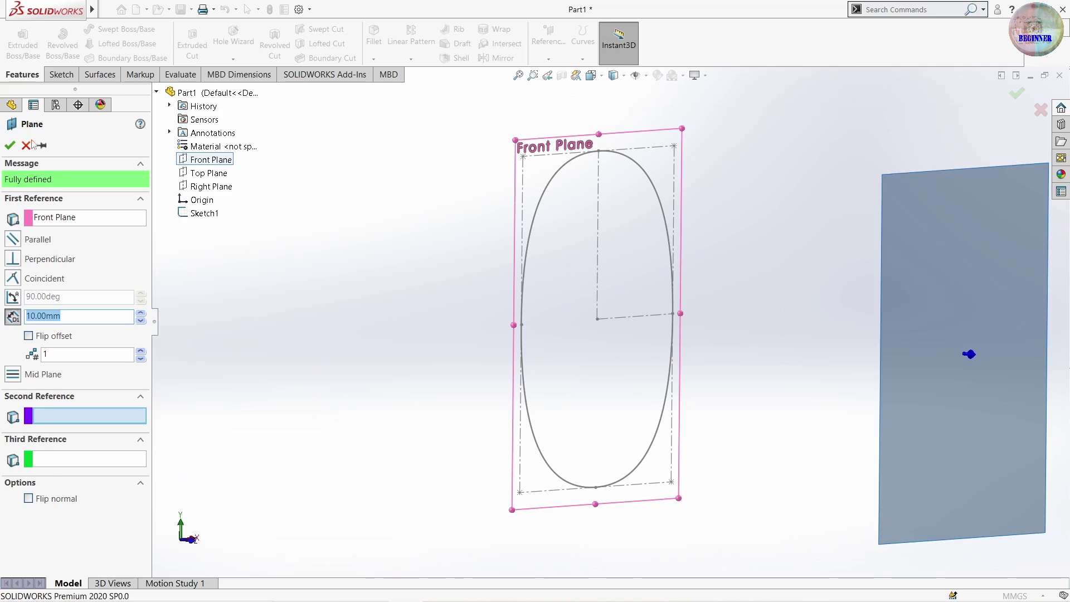
pyautogui.click(10, 146)
# On Plane2, viewed face-on, sketch a wide ellipse centred on the origin
pyautogui.rightClick(40, 271)
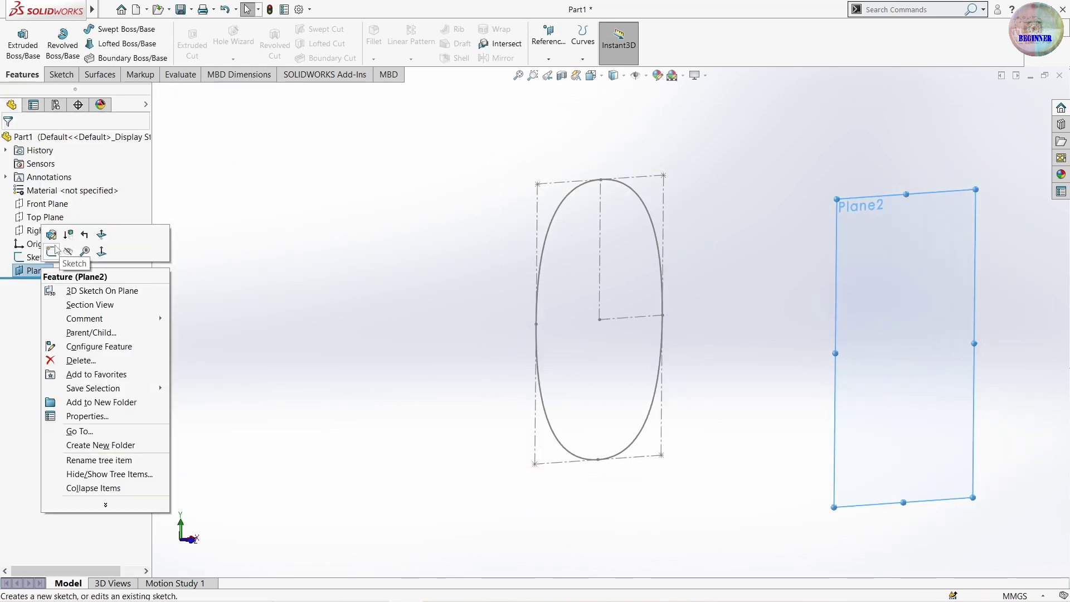
pyautogui.click(54, 256)
pyautogui.click(51, 286)
pyautogui.click(76, 270)
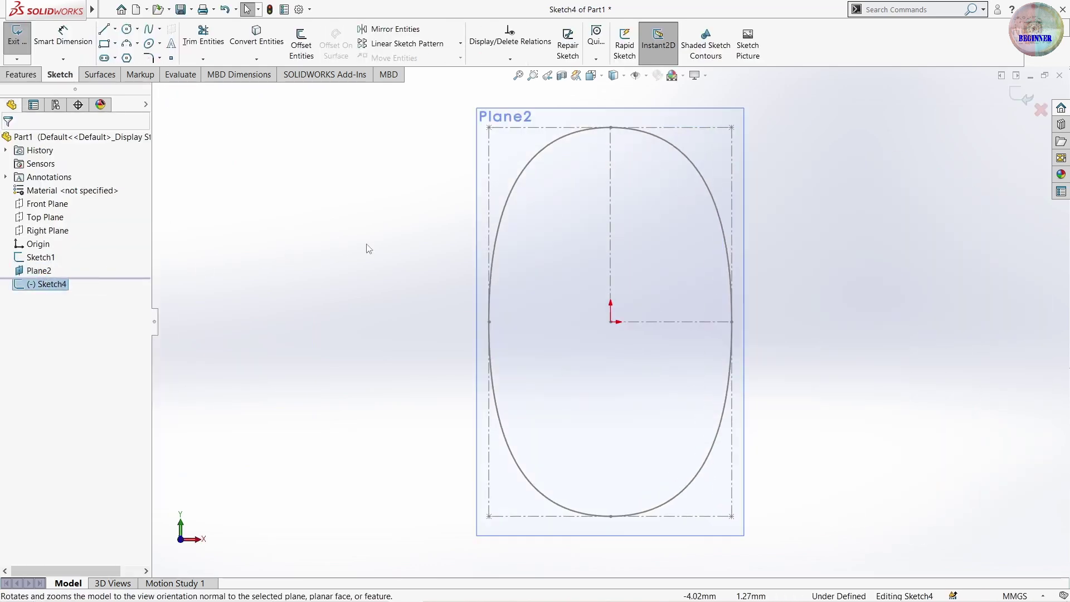
pyautogui.click(155, 44)
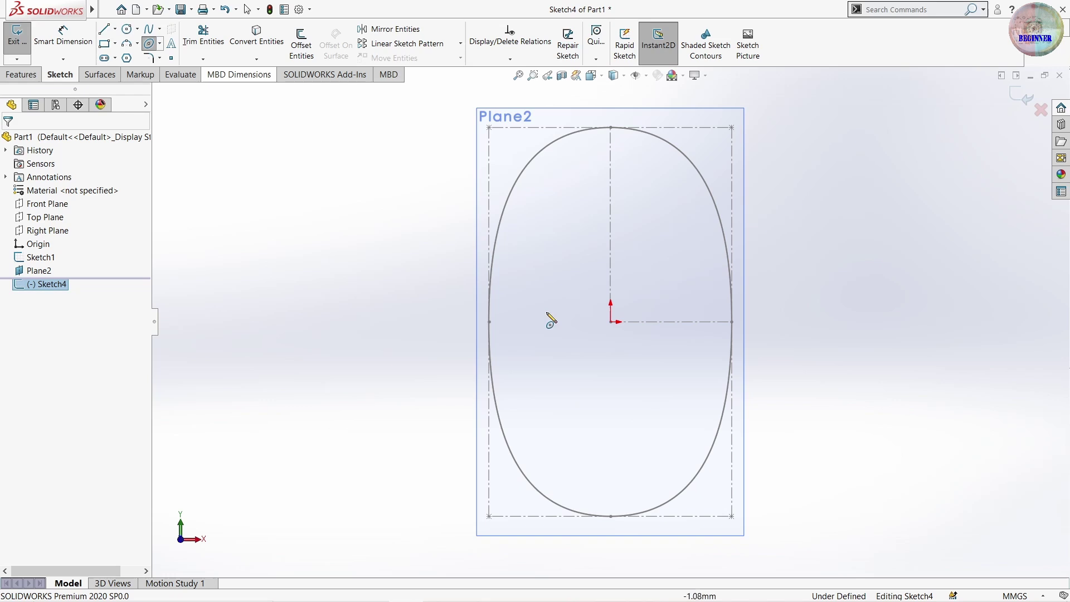
pyautogui.click(611, 322)
pyautogui.click(412, 397)
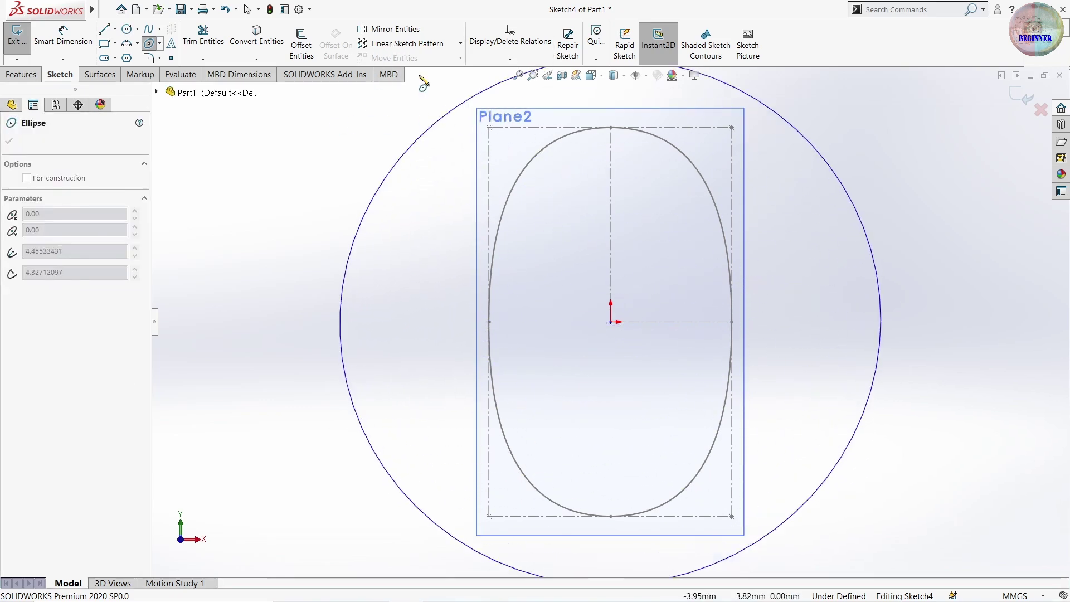
pyautogui.click(605, 149)
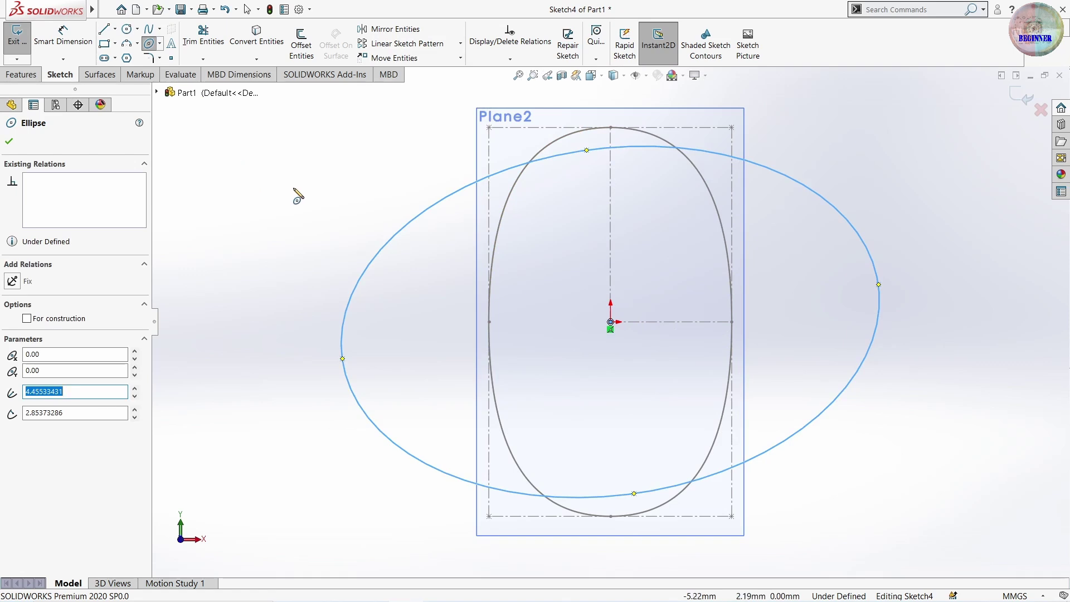
pyautogui.click(63, 36)
# Dimension the ellipse 13 mm wide and 18 mm tall
pyautogui.click(342, 358)
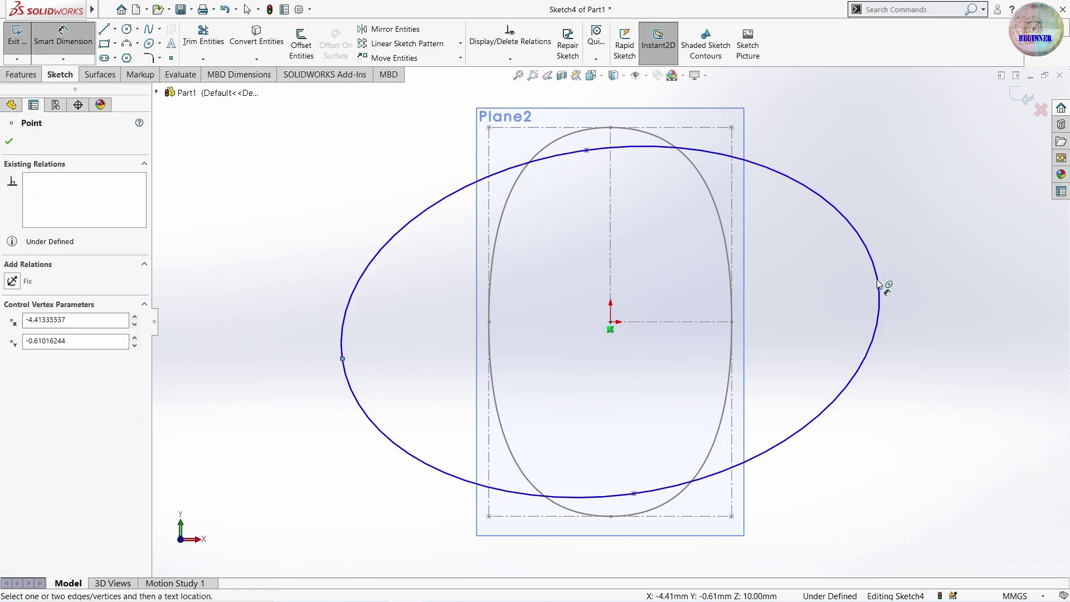
pyautogui.click(878, 285)
pyautogui.click(719, 557)
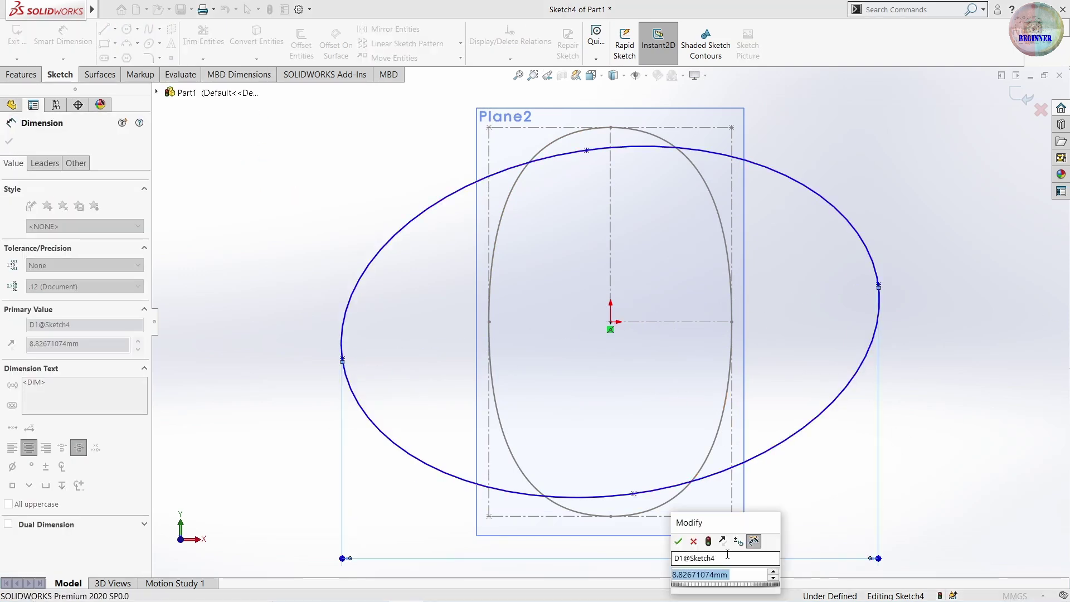
pyautogui.write('13')
pyautogui.press('Return')
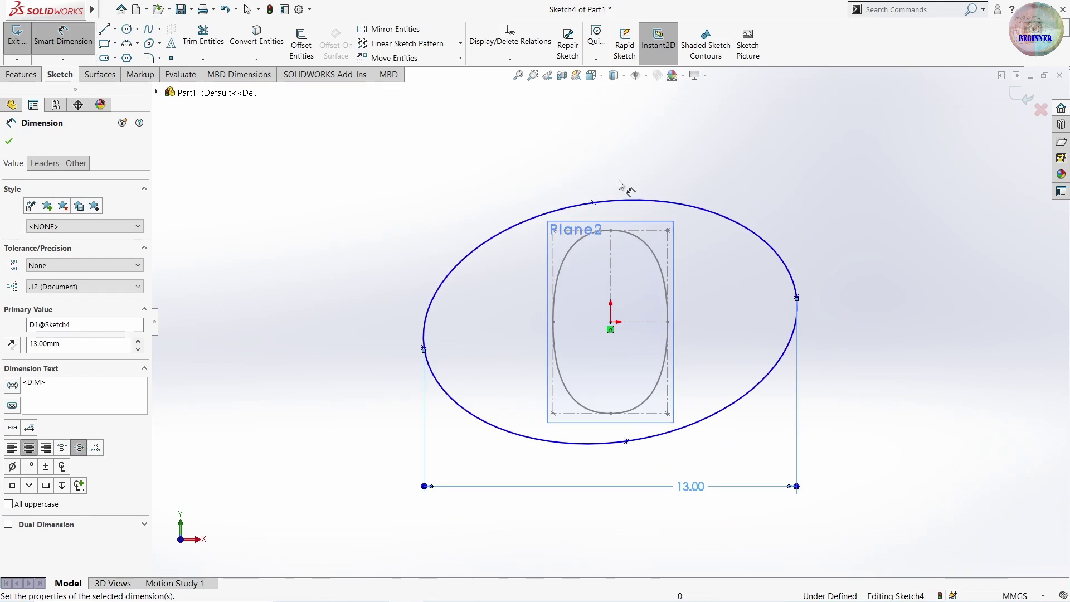
pyautogui.click(593, 203)
pyautogui.click(627, 442)
pyautogui.click(845, 385)
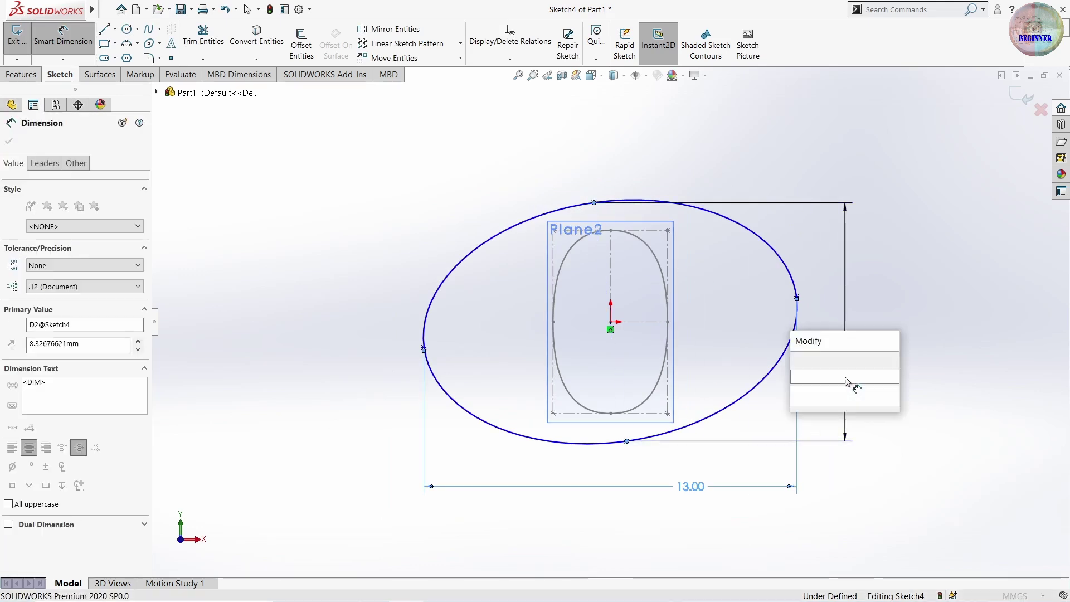
pyautogui.write('18')
pyautogui.press('Return')
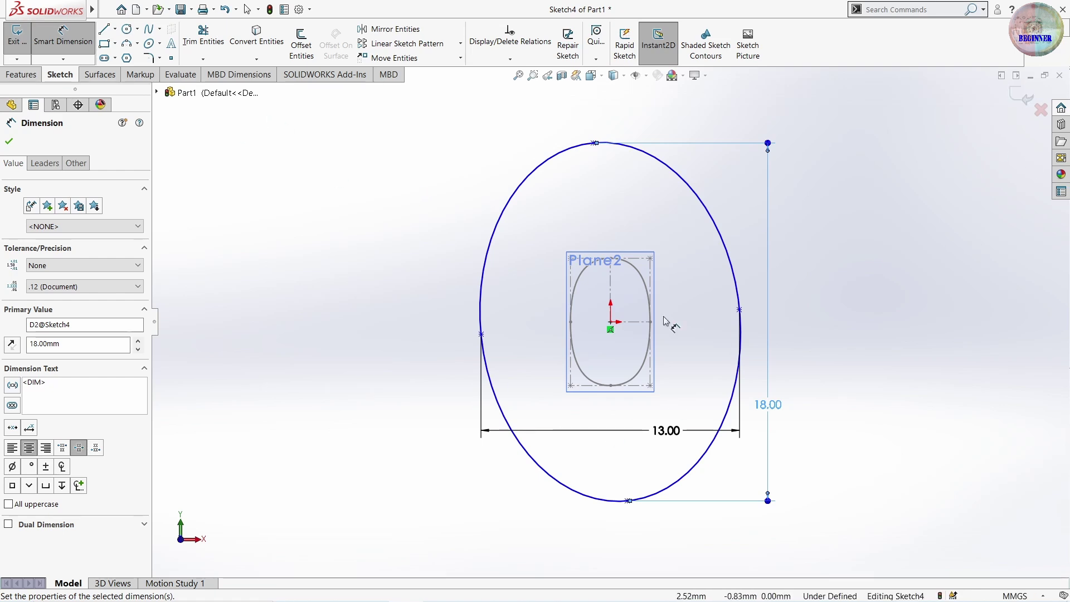
pyautogui.press('Escape')
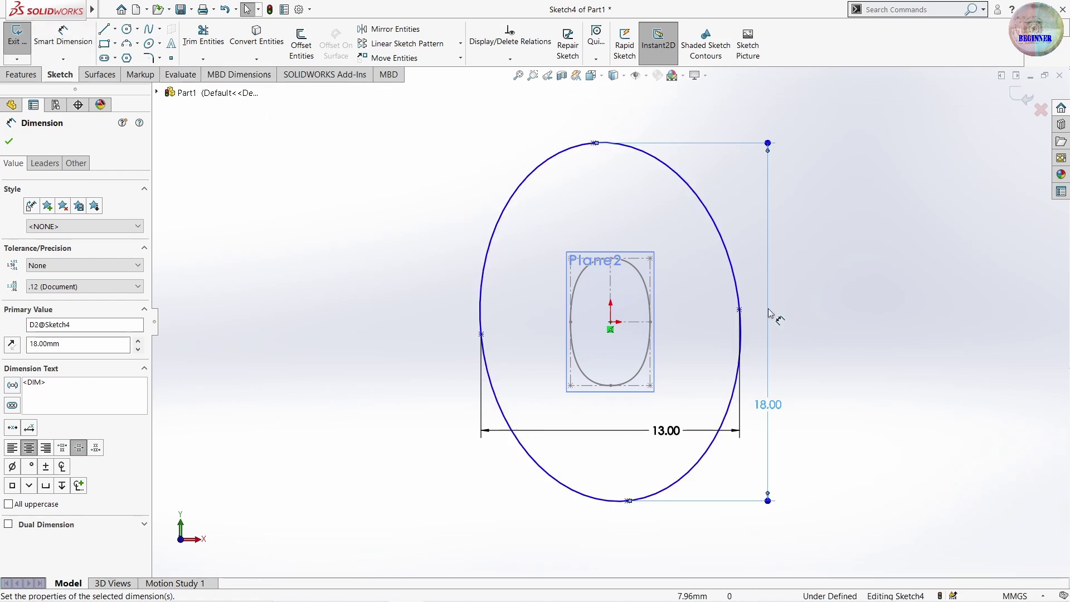
# Add a Horizontal relation between the ellipse centre and its right point
pyautogui.click(739, 309)
pyautogui.keyDown('ctrl'); pyautogui.click(610, 321); pyautogui.keyUp('ctrl')
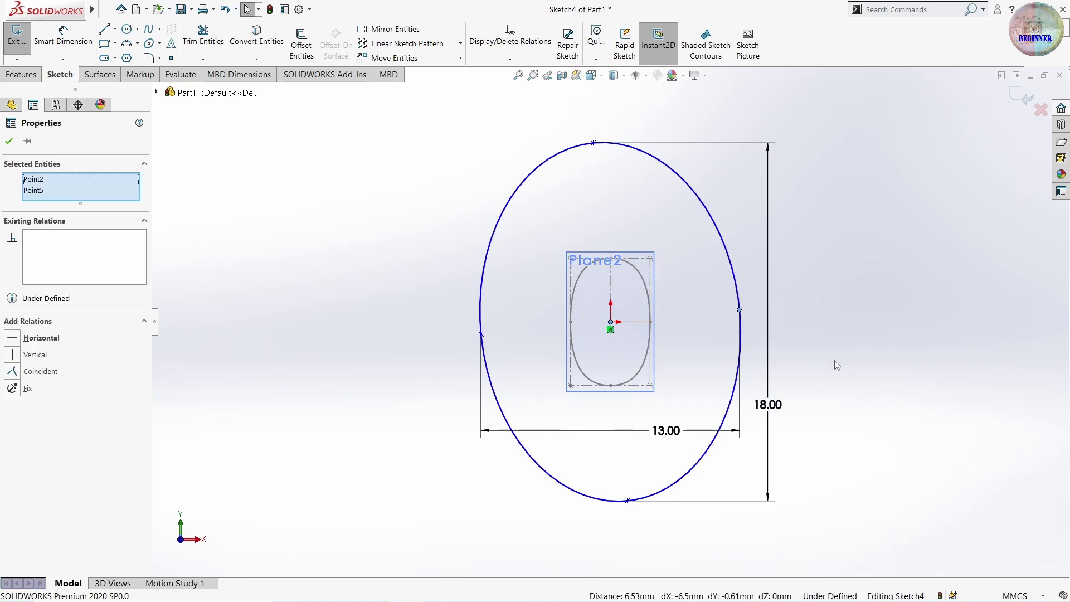
pyautogui.click(17, 337)
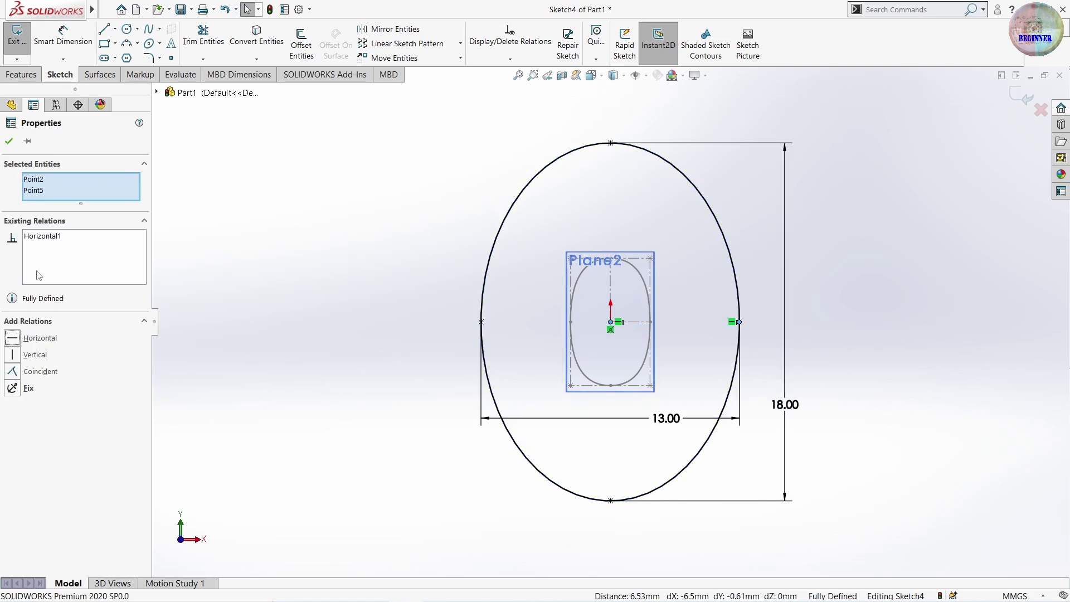
pyautogui.click(9, 141)
# Loft a surface from the oval sketch to the ellipse, ending Normal To Profile
pyautogui.click(1023, 96)
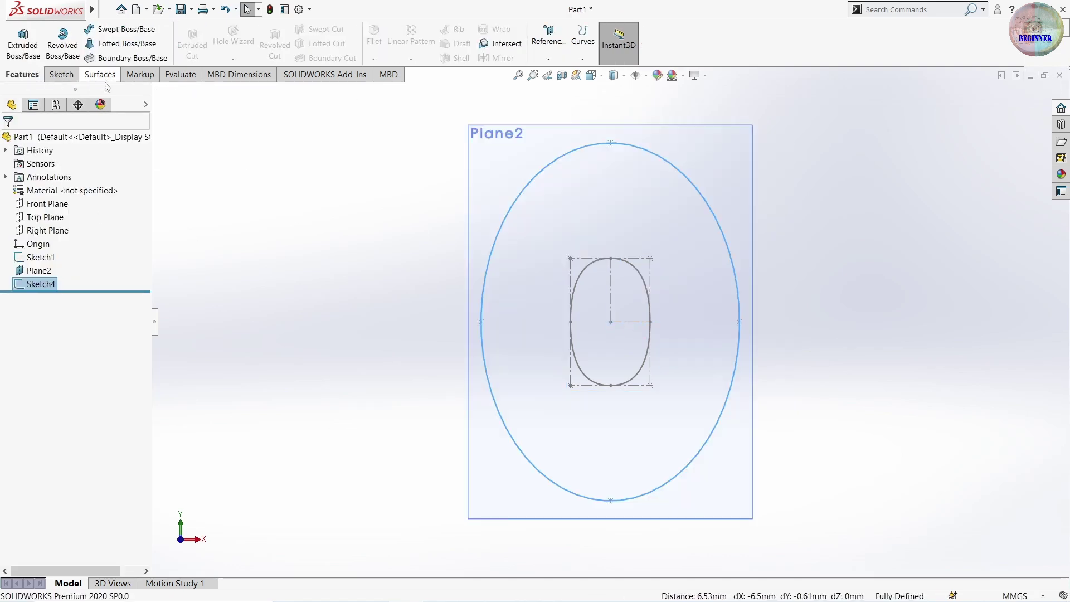
pyautogui.click(98, 75)
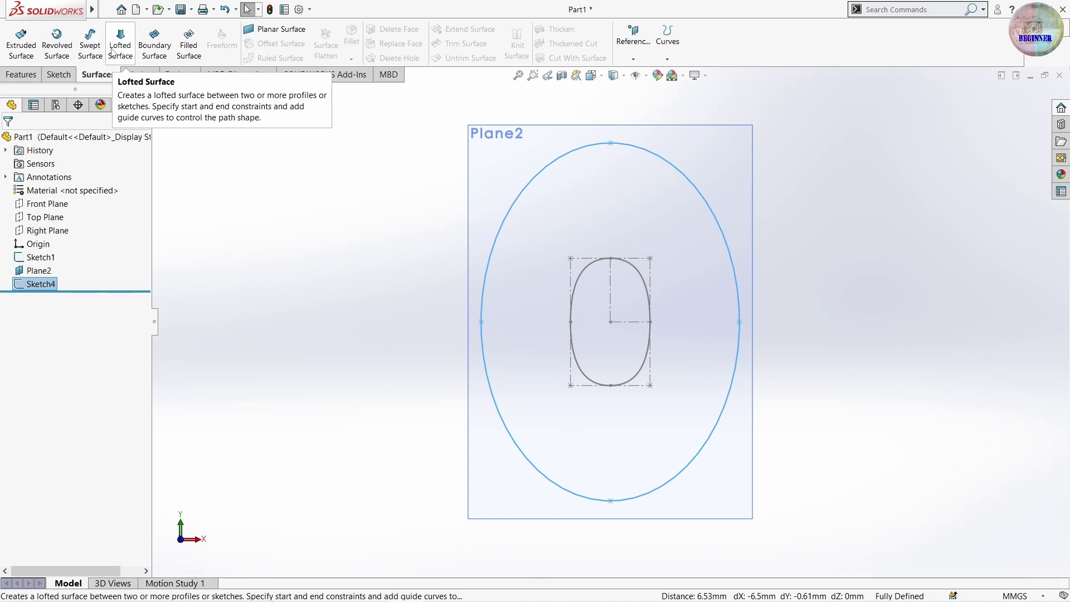
pyautogui.click(115, 49)
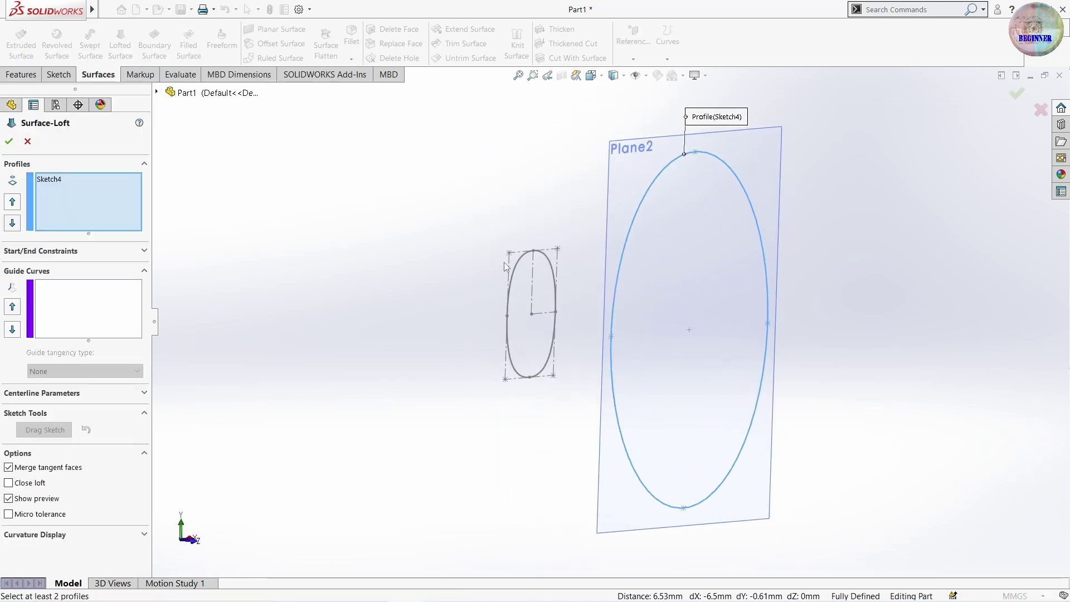
pyautogui.click(507, 266)
pyautogui.click(620, 262)
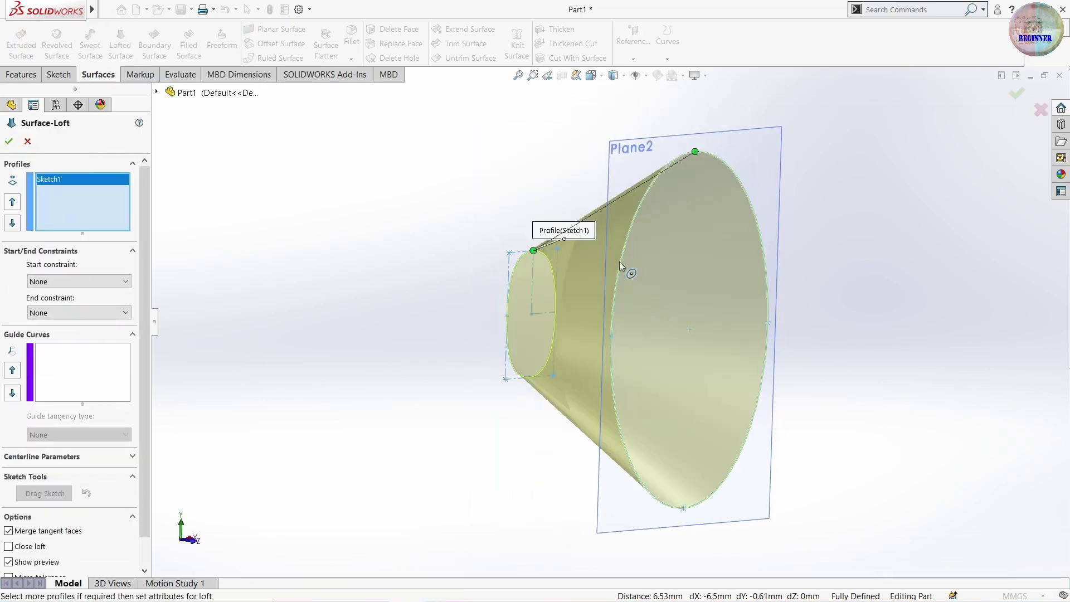
pyautogui.click(41, 313)
pyautogui.click(56, 335)
pyautogui.click(78, 312)
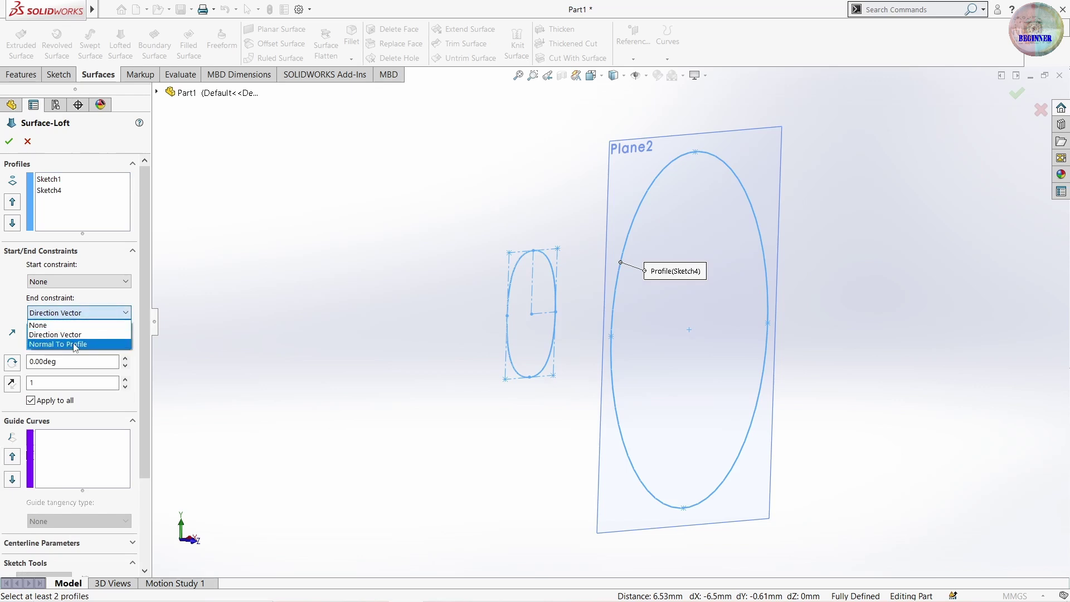
pyautogui.click(55, 342)
pyautogui.moveTo(490, 383); pyautogui.dragTo(526, 383, button='middle')
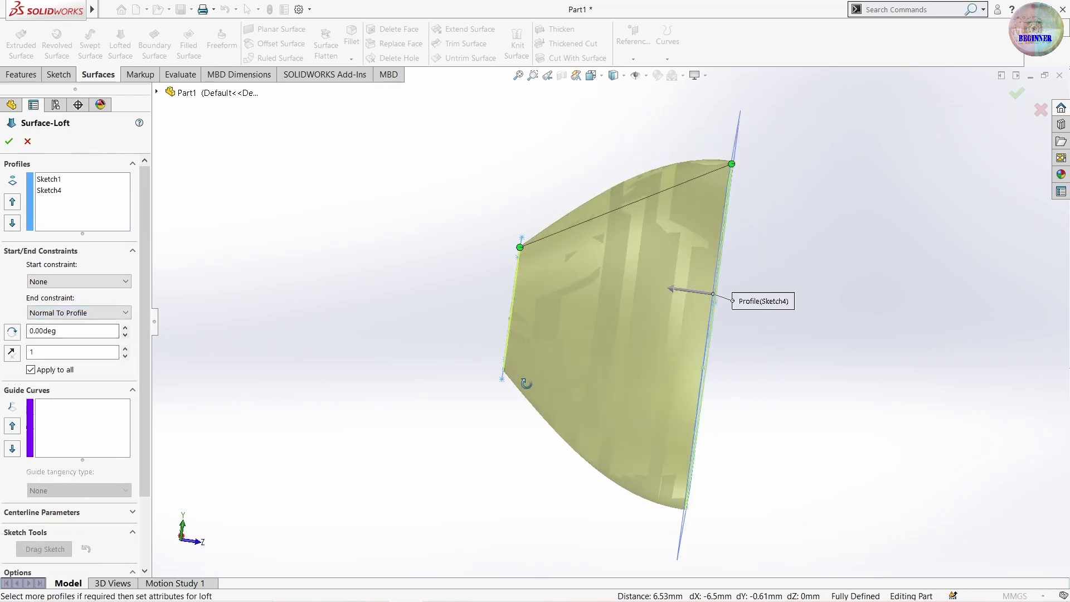
pyautogui.click(9, 142)
# Hide Plane2 and view the lofted surface from the front
pyautogui.moveTo(423, 412); pyautogui.dragTo(460, 416, button='middle')
pyautogui.rightClick(36, 271)
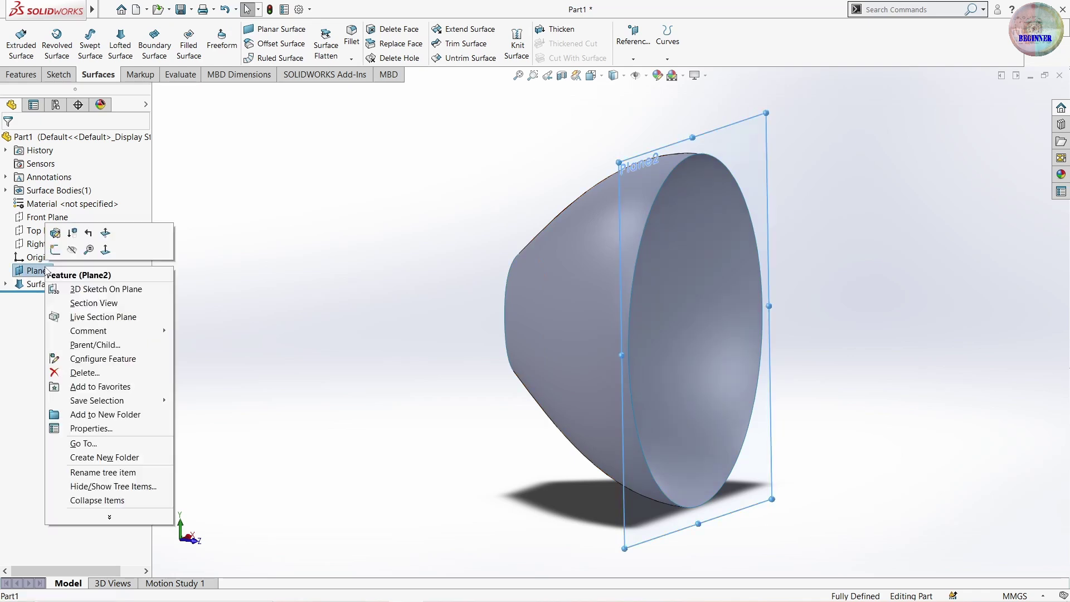
pyautogui.click(72, 249)
pyautogui.moveTo(184, 246)
pyautogui.mouseDown(button='middle')
pyautogui.moveTo(463, 317)
pyautogui.moveTo(442, 217)
pyautogui.moveTo(168, 305)
pyautogui.moveTo(755, 387)
pyautogui.moveTo(616, 256)
pyautogui.moveTo(476, 598)
pyautogui.moveTo(471, 557)
pyautogui.mouseUp(button='middle')
# Extend the loft's wide rim edge by 5 mm
pyautogui.click(473, 35)
pyautogui.scroll(-3, 570, 272)
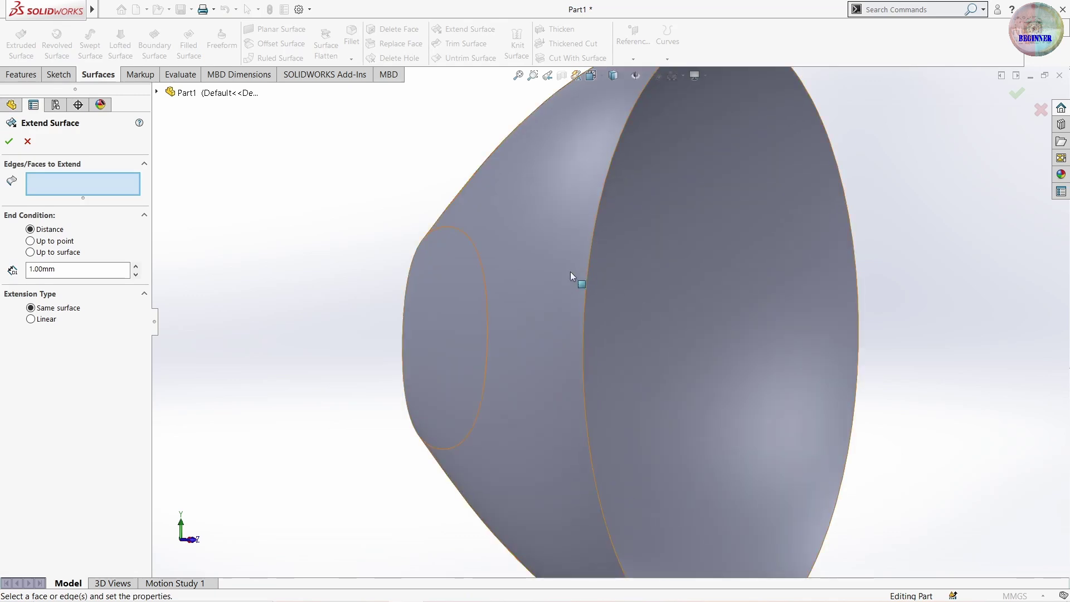
pyautogui.click(605, 360)
pyautogui.scroll(4, 605, 359)
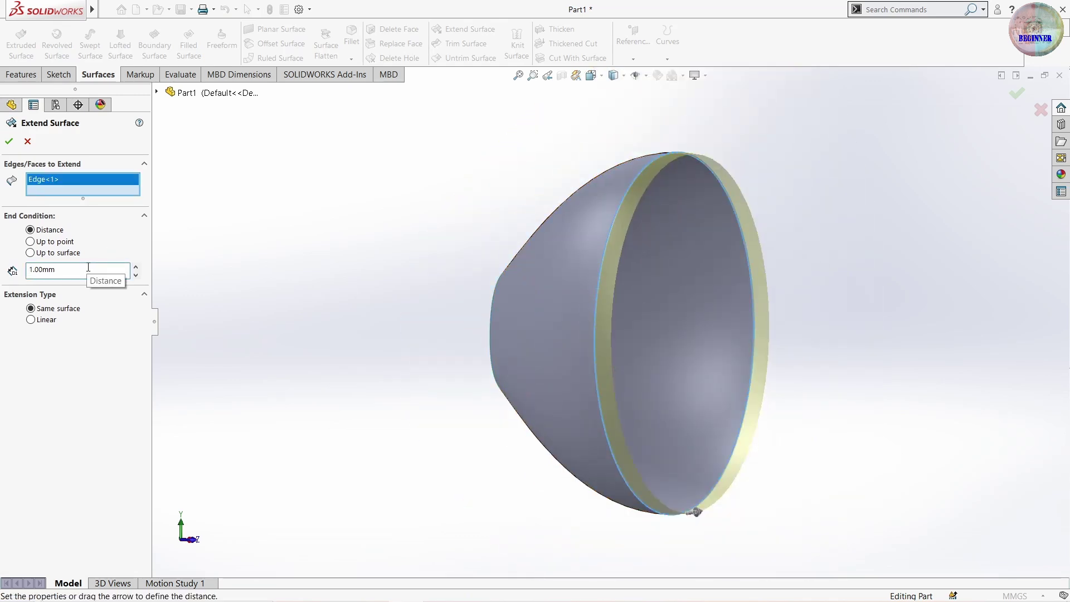
pyautogui.write('5')
pyautogui.press('Return')
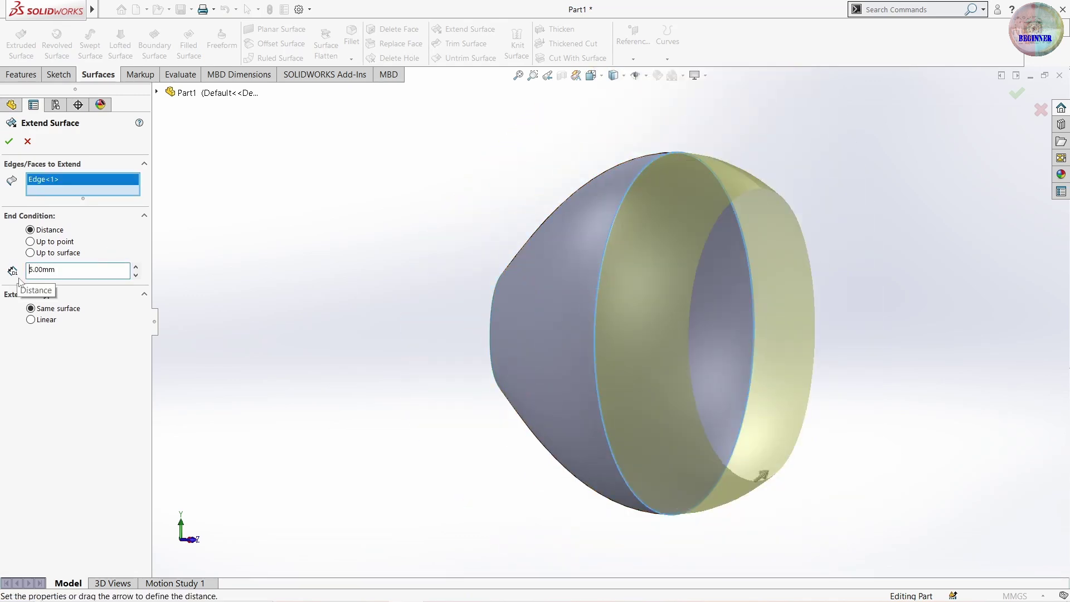
pyautogui.moveTo(296, 256); pyautogui.dragTo(603, 403, button='middle')
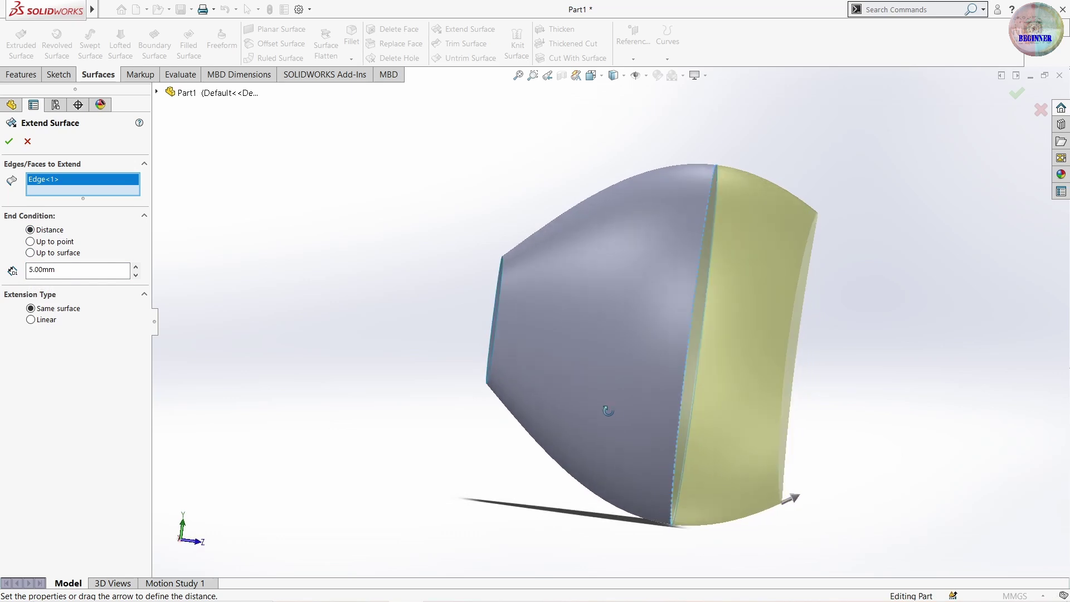
pyautogui.click(9, 141)
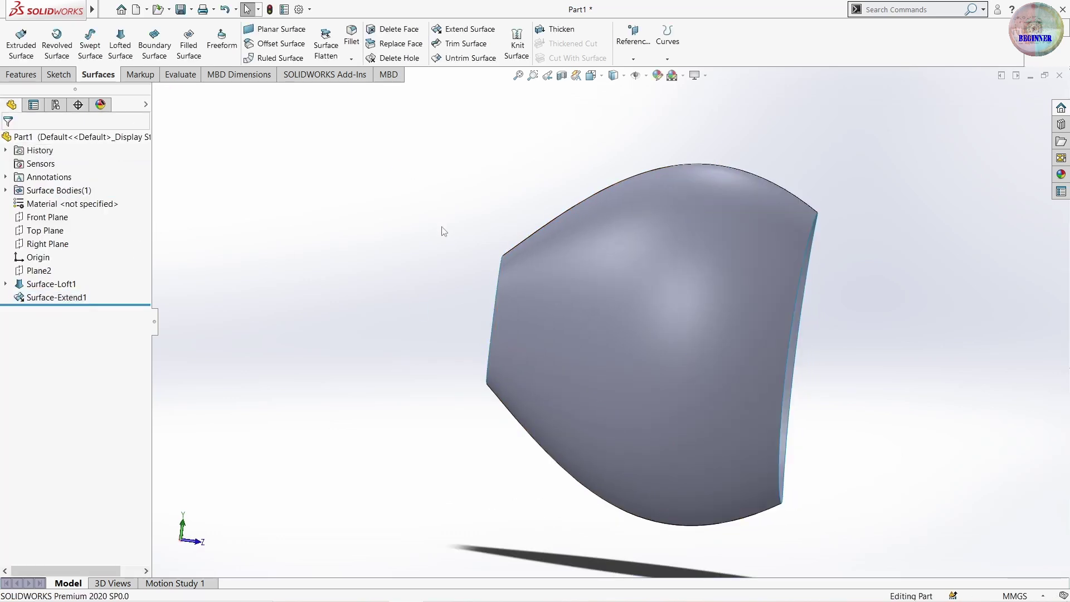
# Cap the open wide end with a curvature-matched filled surface
pyautogui.moveTo(444, 232)
pyautogui.mouseDown(button='middle')
pyautogui.moveTo(403, 225)
pyautogui.moveTo(294, 311)
pyautogui.mouseUp(button='middle')
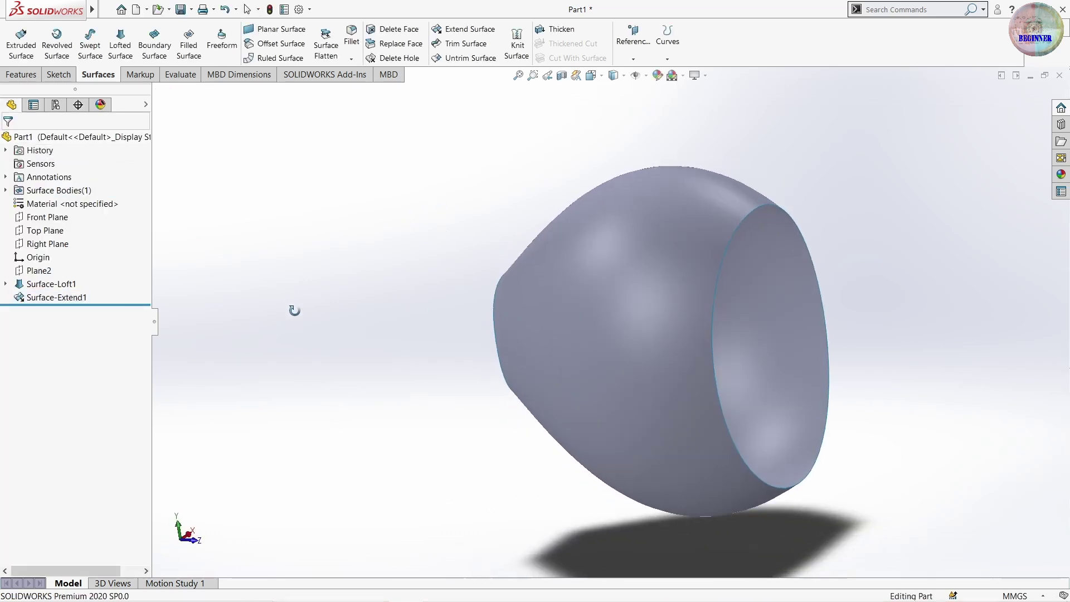
pyautogui.click(180, 46)
pyautogui.click(70, 313)
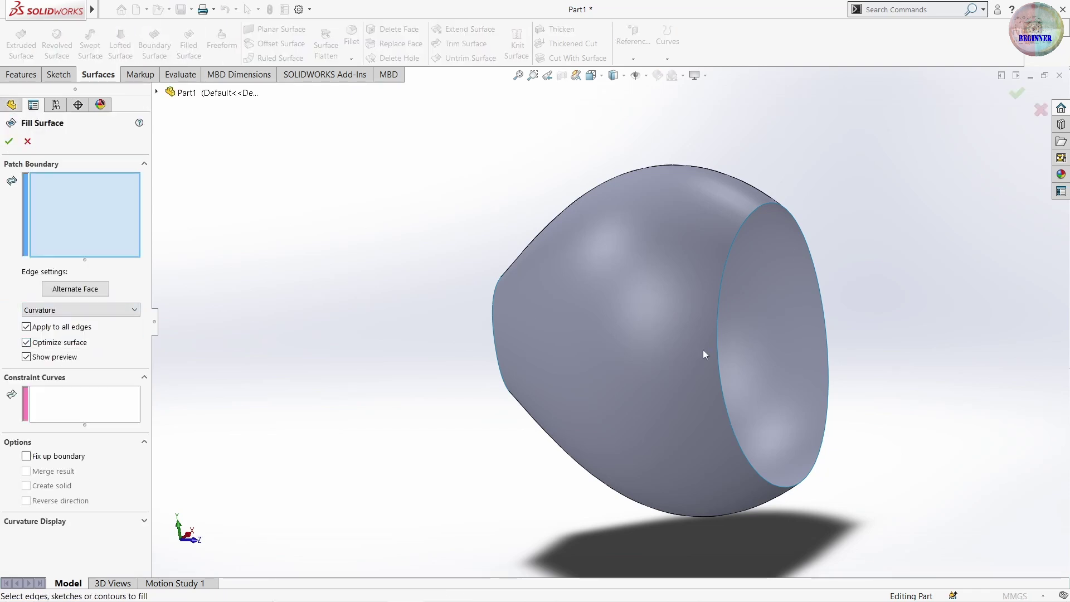
pyautogui.click(719, 320)
pyautogui.moveTo(715, 322)
pyautogui.mouseDown(button='middle')
pyautogui.moveTo(637, 423)
pyautogui.moveTo(305, 262)
pyautogui.mouseUp(button='middle')
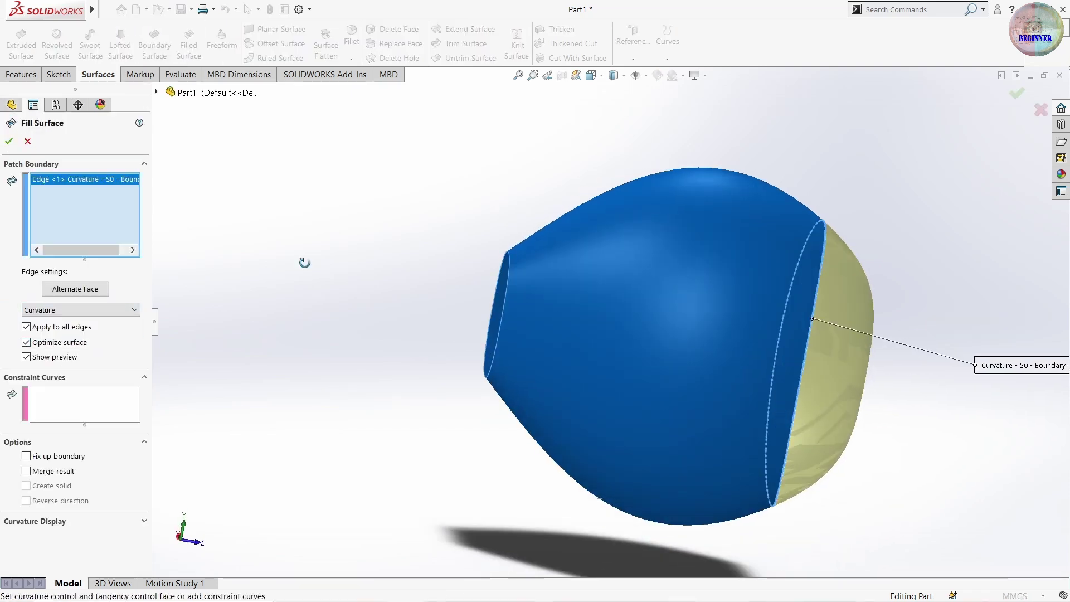
pyautogui.press('Return')
pyautogui.moveTo(601, 499)
pyautogui.mouseDown(button='middle')
pyautogui.moveTo(758, 365)
pyautogui.moveTo(846, 449)
pyautogui.mouseUp(button='middle')
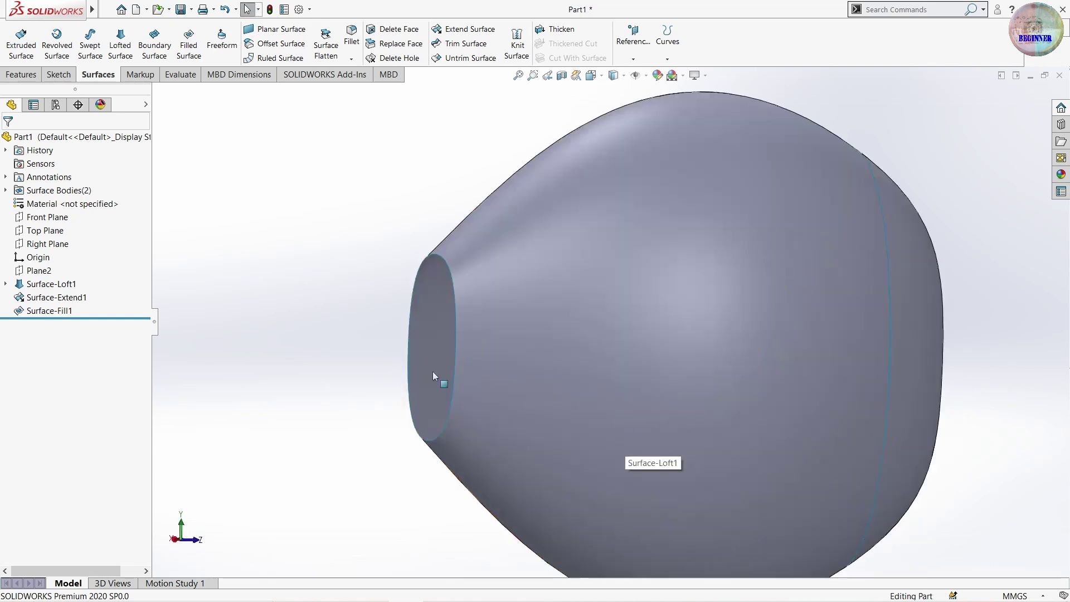
pyautogui.scroll(-3, 433, 375)
# Cover the small front opening with a planar surface
pyautogui.moveTo(433, 376); pyautogui.dragTo(390, 312, button='middle')
pyautogui.click(273, 29)
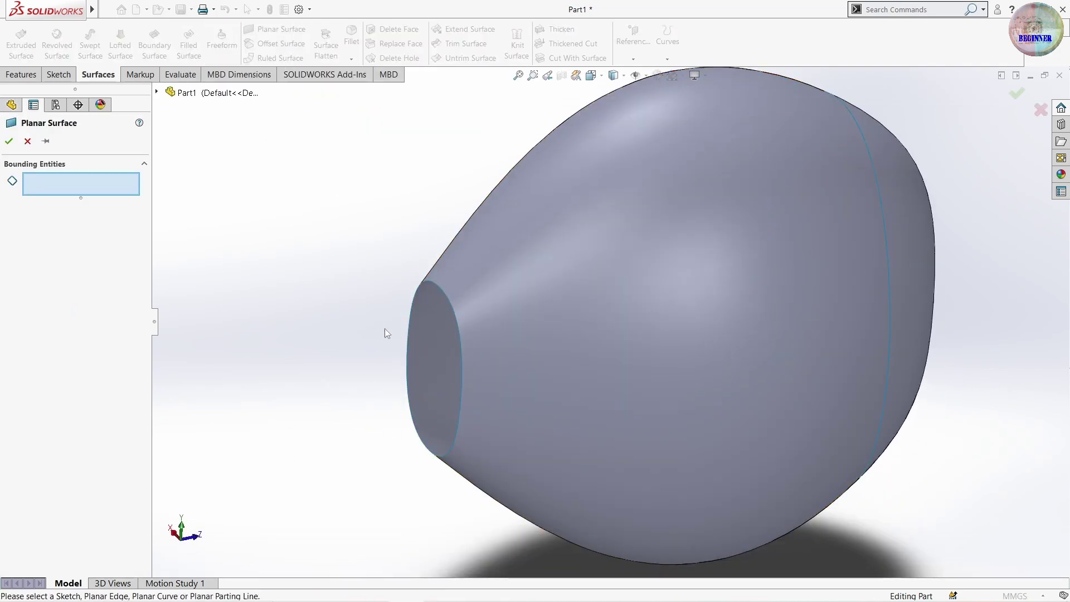
pyautogui.click(409, 323)
pyautogui.click(10, 141)
pyautogui.moveTo(308, 305)
pyautogui.mouseDown(button='middle')
pyautogui.moveTo(388, 305)
pyautogui.moveTo(394, 468)
pyautogui.moveTo(371, 334)
pyautogui.moveTo(306, 387)
pyautogui.moveTo(509, 453)
pyautogui.moveTo(447, 488)
pyautogui.moveTo(554, 396)
pyautogui.moveTo(576, 358)
pyautogui.mouseUp(button='middle')
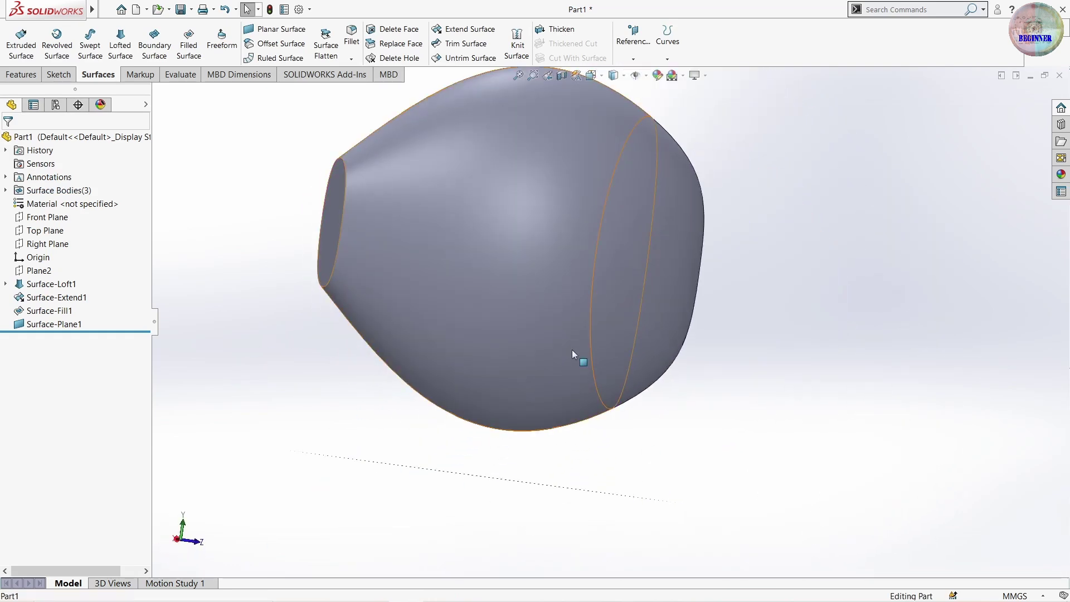
# Sketch on the cap a 0.50 mm inward offset of its edge, converted edge as construction
pyautogui.moveTo(520, 225); pyautogui.dragTo(501, 275, button='middle')
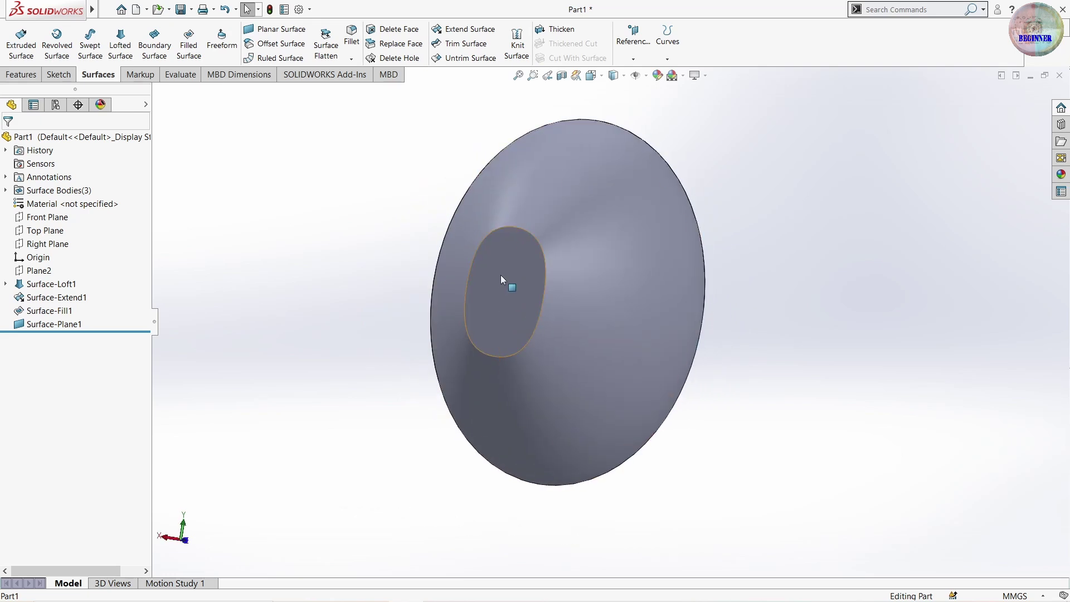
pyautogui.click(500, 275)
pyautogui.click(544, 240)
pyautogui.click(512, 226)
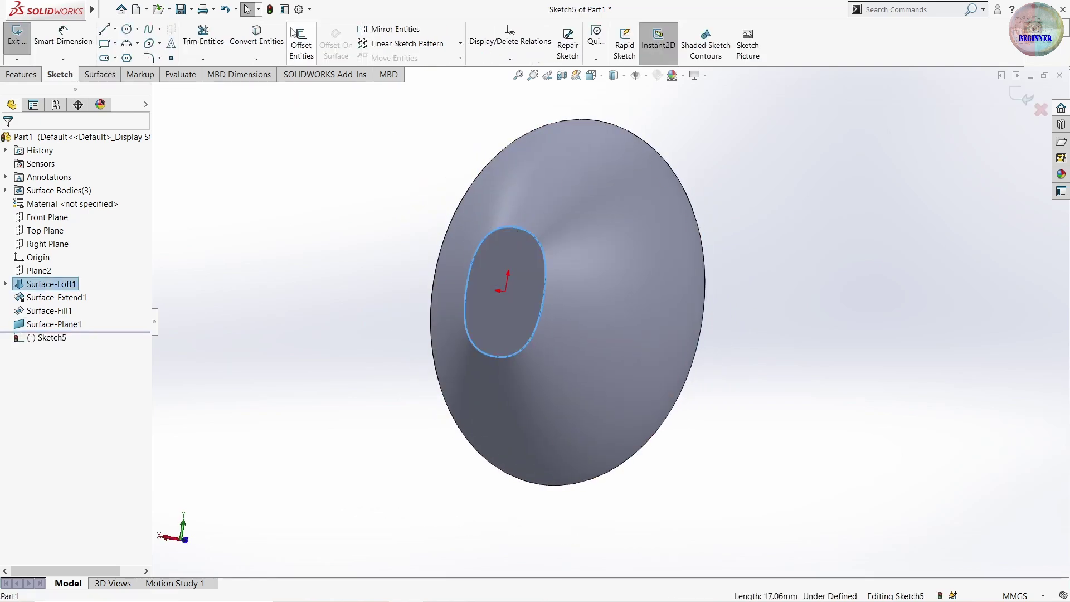
pyautogui.click(256, 36)
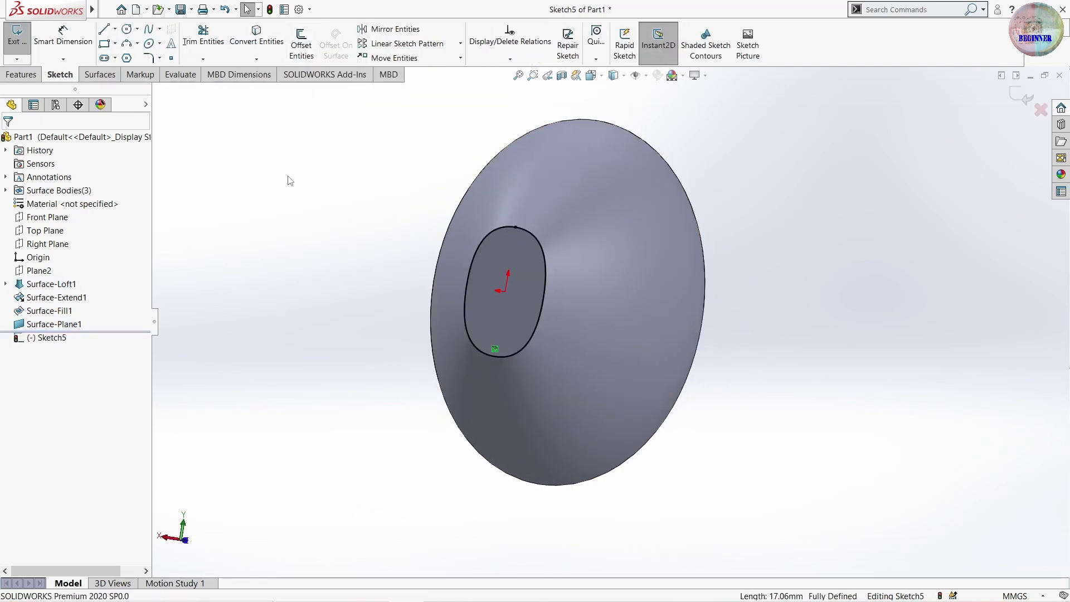
pyautogui.click(301, 45)
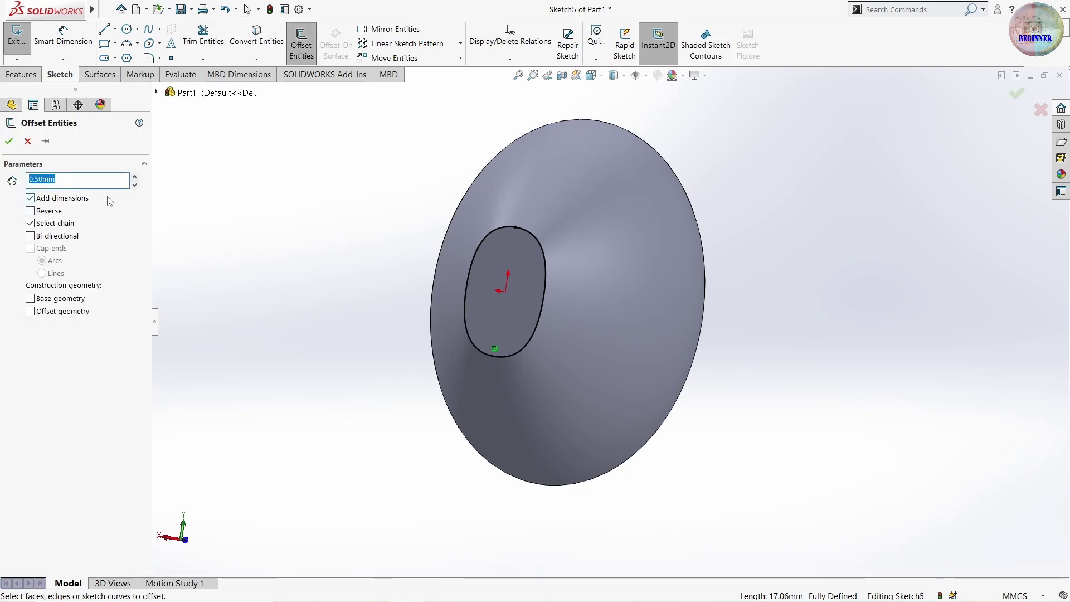
pyautogui.click(545, 273)
pyautogui.scroll(-2, 509, 297)
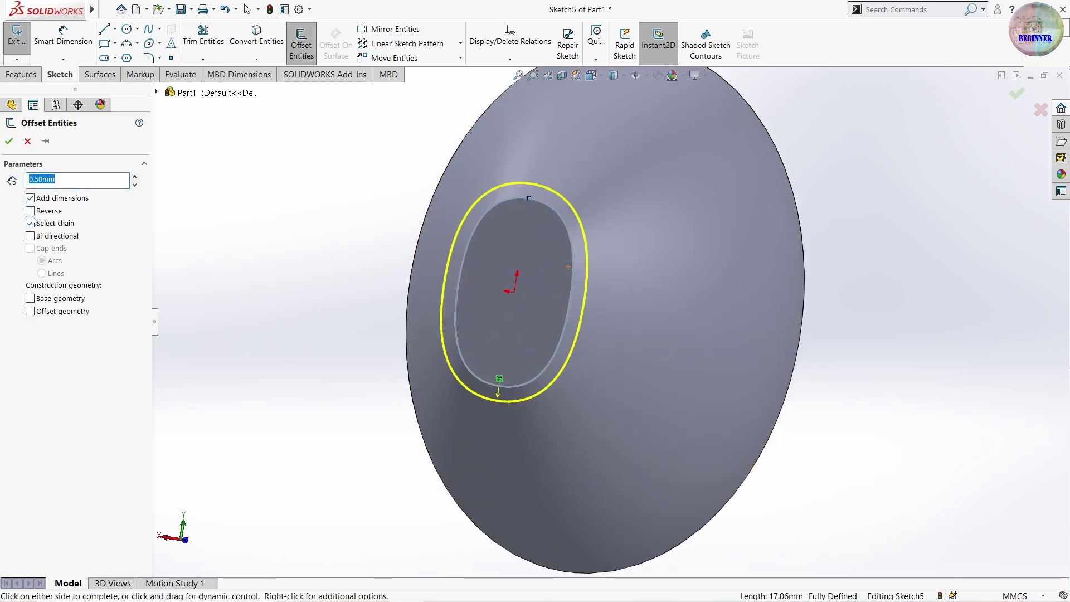
pyautogui.click(30, 211)
pyautogui.click(71, 302)
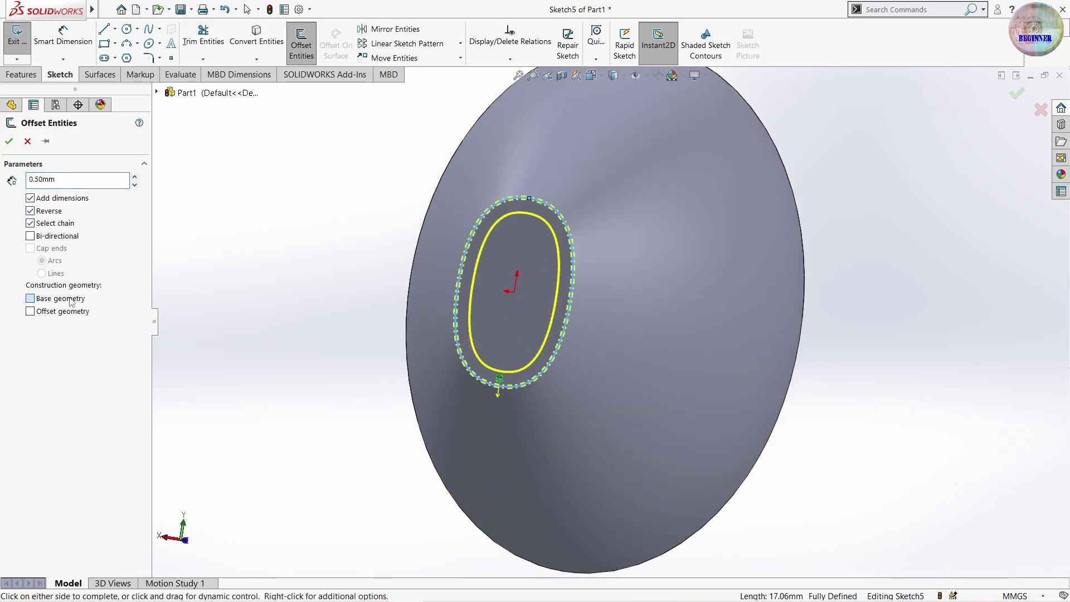
pyautogui.click(14, 142)
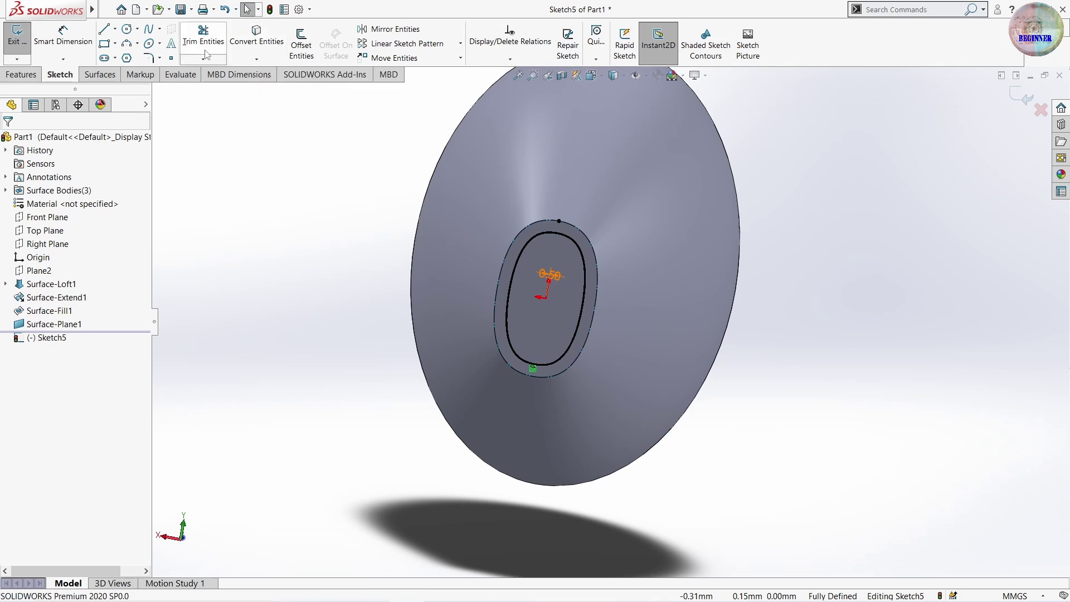
# Trim the planar cap with the offset sketch, keeping the outer ring
pyautogui.click(98, 74)
pyautogui.click(466, 44)
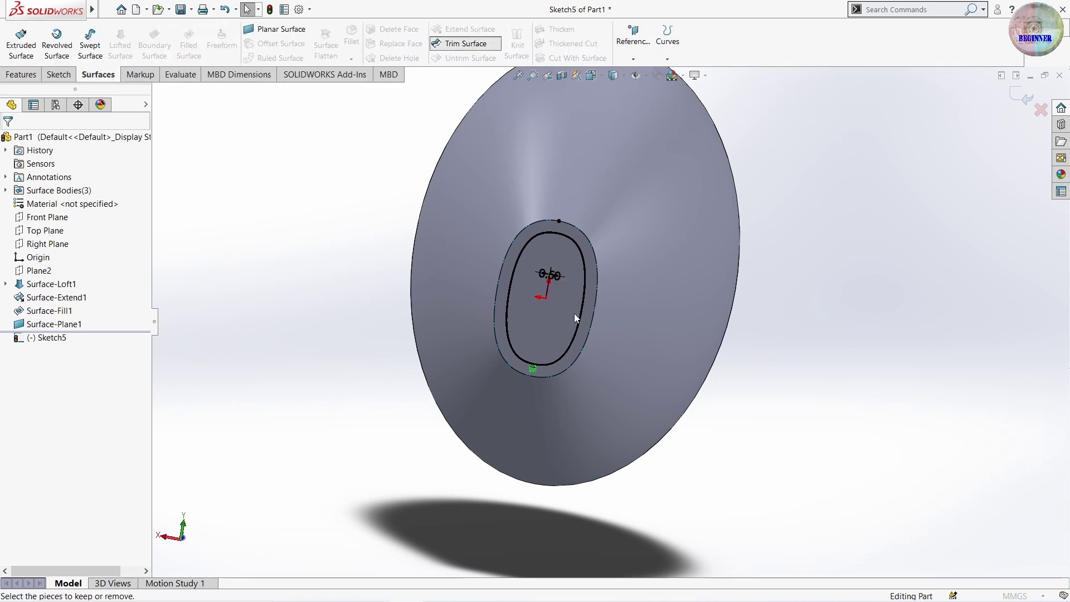
pyautogui.click(593, 310)
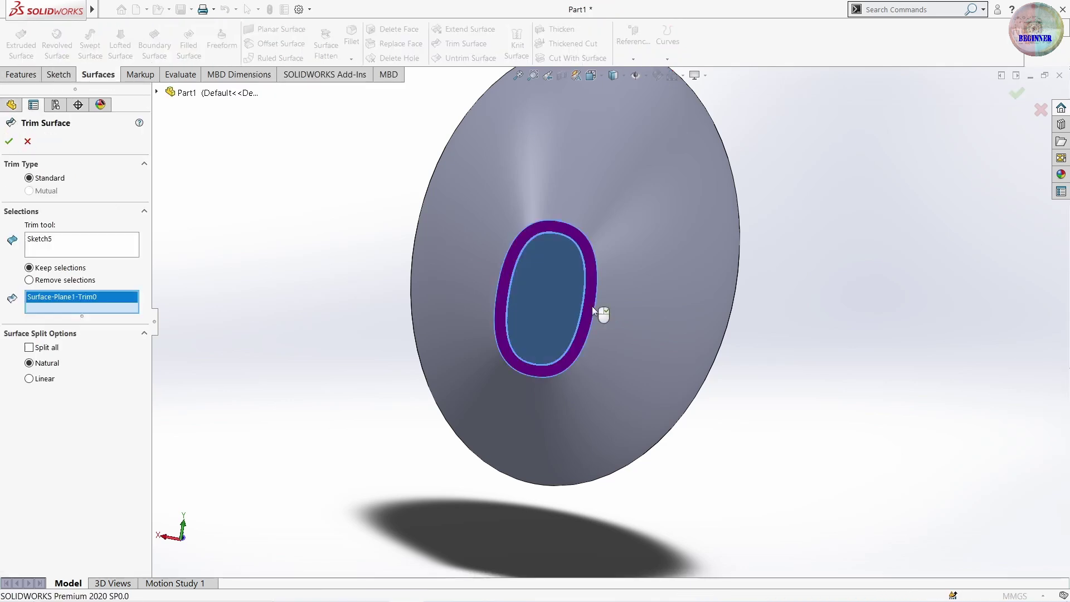
pyautogui.click(9, 143)
pyautogui.moveTo(755, 370)
pyautogui.mouseDown(button='middle')
pyautogui.moveTo(688, 359)
pyautogui.moveTo(859, 416)
pyautogui.moveTo(824, 275)
pyautogui.moveTo(929, 269)
pyautogui.moveTo(917, 262)
pyautogui.moveTo(762, 457)
pyautogui.moveTo(607, 429)
pyautogui.mouseUp(button='middle')
pyautogui.moveTo(449, 402); pyautogui.dragTo(334, 334, button='middle')
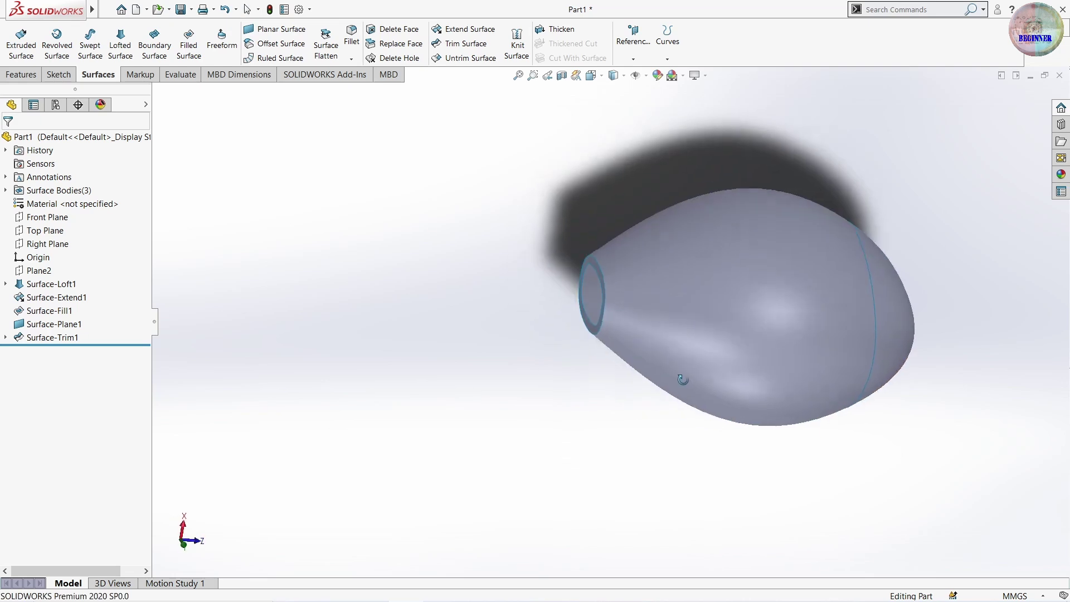
# Add a 1 mm ruled surface wall on the small hole edge, perpendicular to Right Plane
pyautogui.click(271, 59)
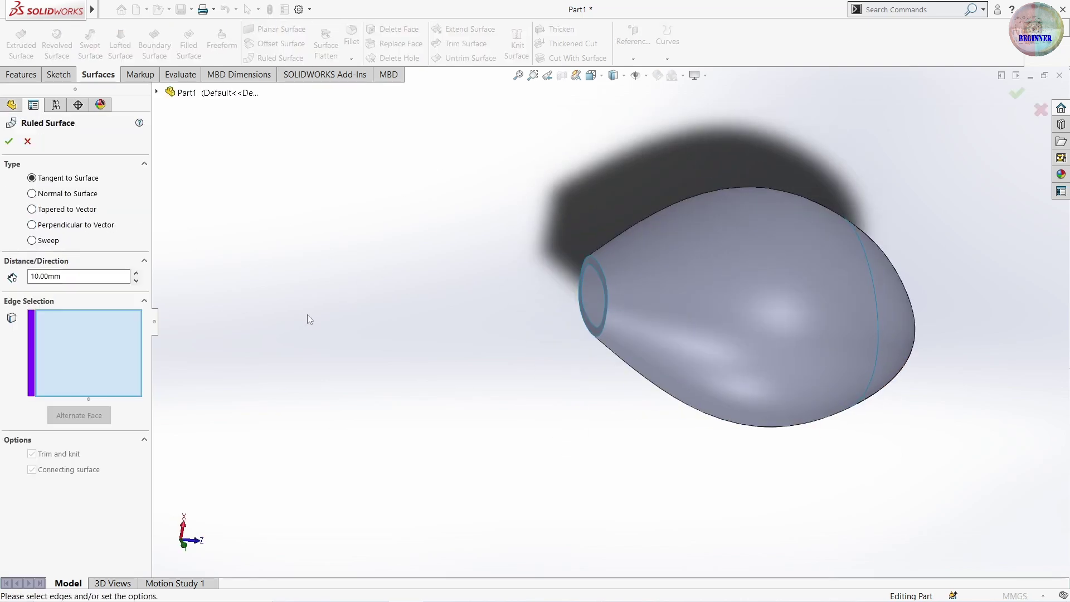
pyautogui.click(599, 330)
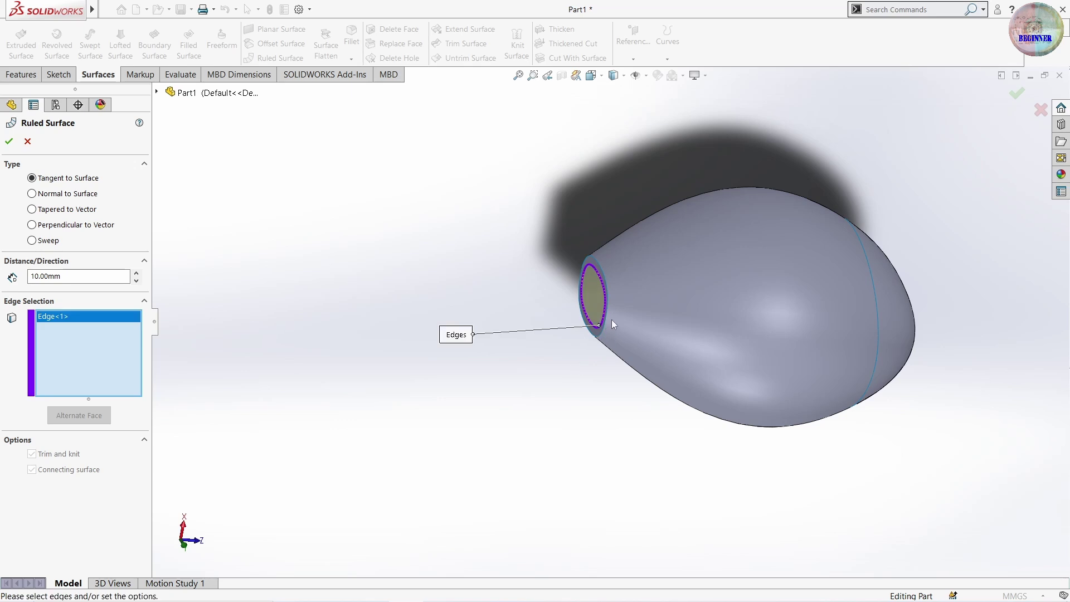
pyautogui.scroll(-3, 602, 334)
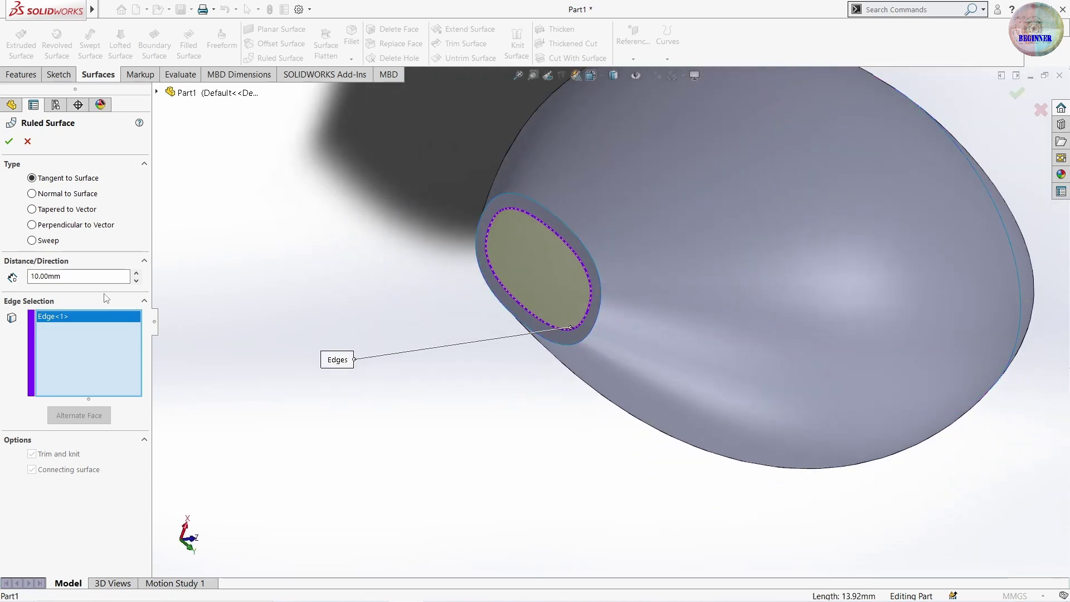
pyautogui.scroll(1, 467, 386)
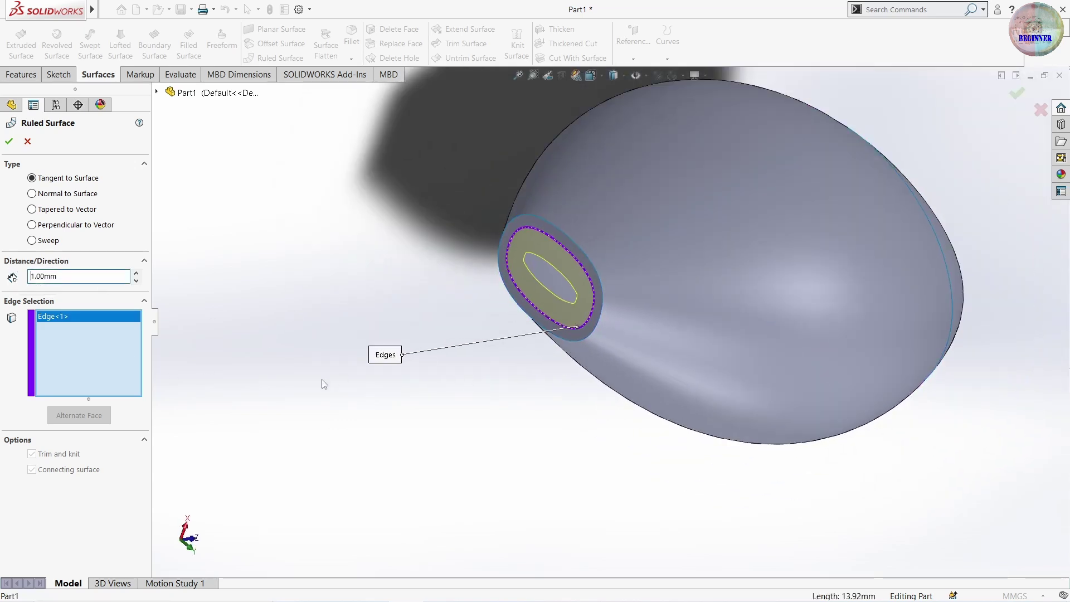
pyautogui.click(92, 226)
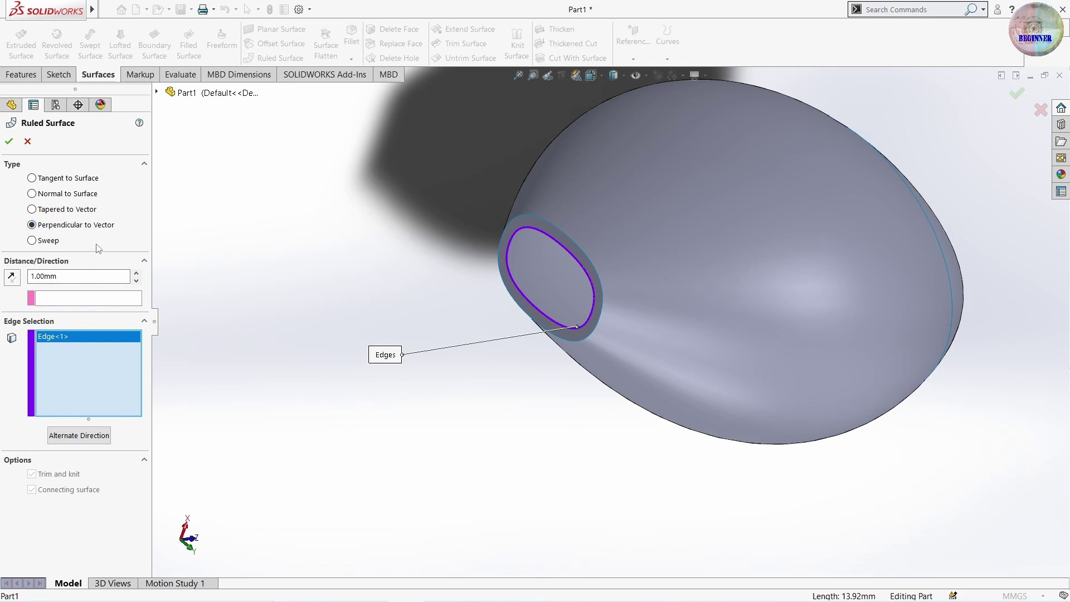
pyautogui.click(86, 299)
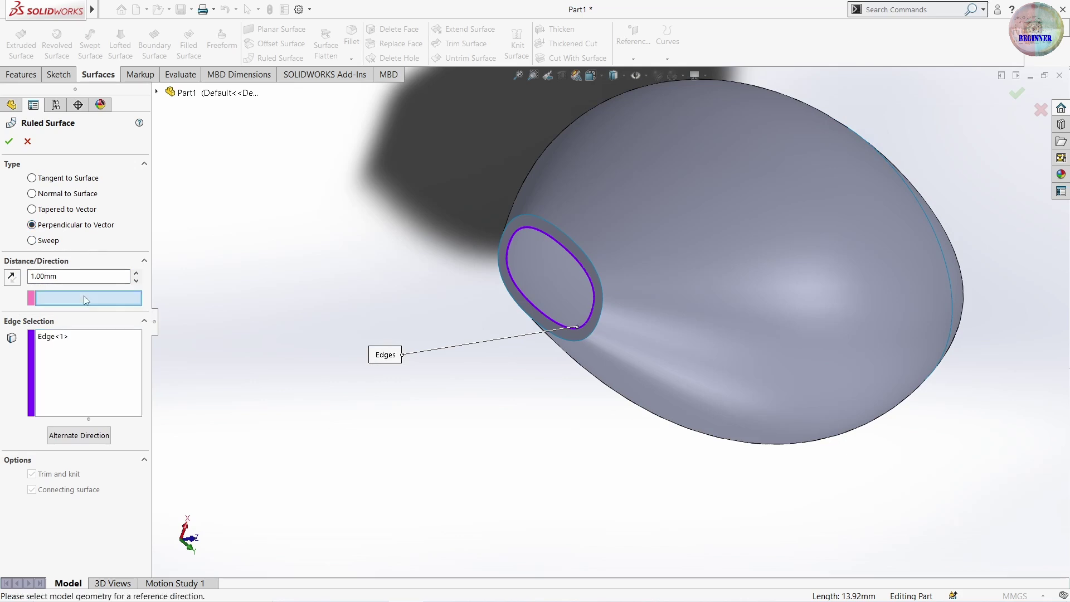
pyautogui.click(156, 92)
pyautogui.click(211, 199)
pyautogui.moveTo(752, 324); pyautogui.dragTo(793, 313, button='middle')
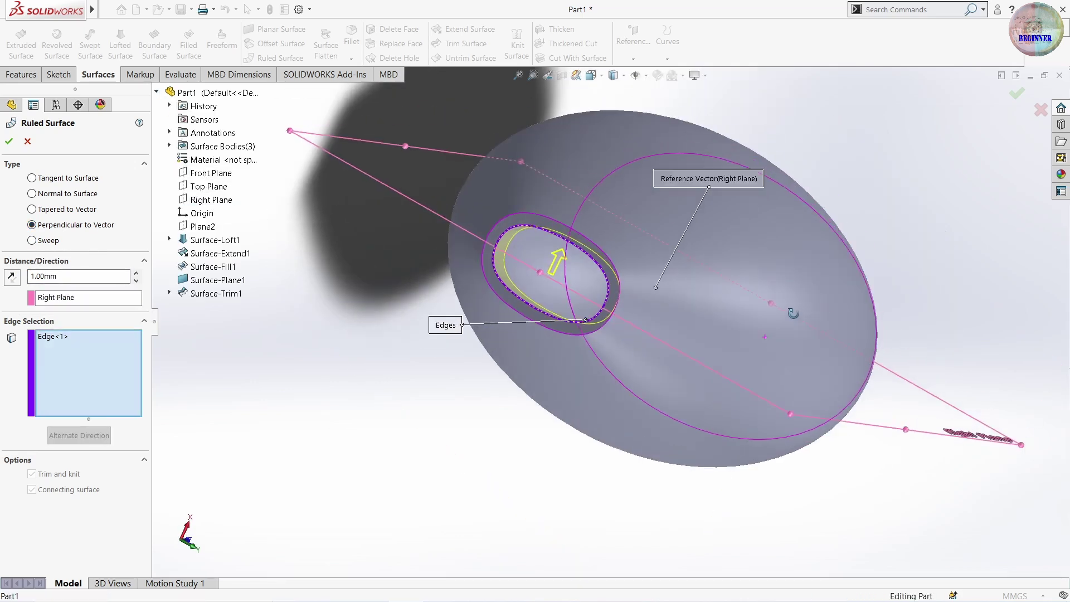
pyautogui.moveTo(695, 379); pyautogui.dragTo(685, 358, button='middle')
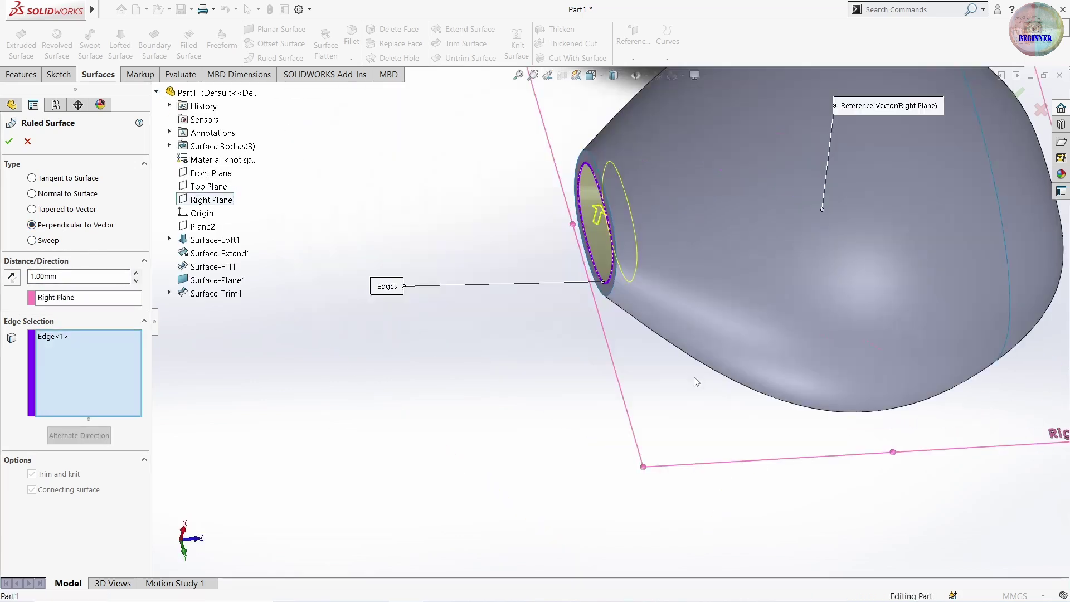
pyautogui.click(12, 141)
pyautogui.moveTo(249, 231); pyautogui.dragTo(432, 278, button='middle')
pyautogui.moveTo(450, 285); pyautogui.dragTo(514, 204, button='middle')
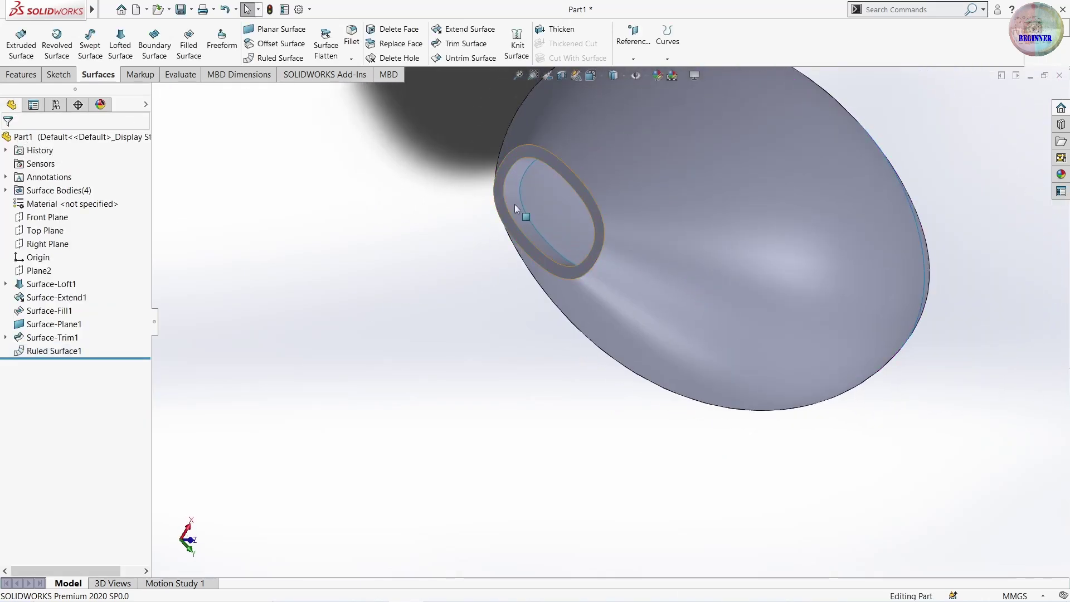
pyautogui.click(580, 293)
pyautogui.moveTo(581, 293)
pyautogui.mouseDown(button='middle')
pyautogui.moveTo(504, 441)
pyautogui.moveTo(419, 489)
pyautogui.moveTo(584, 399)
pyautogui.mouseUp(button='middle')
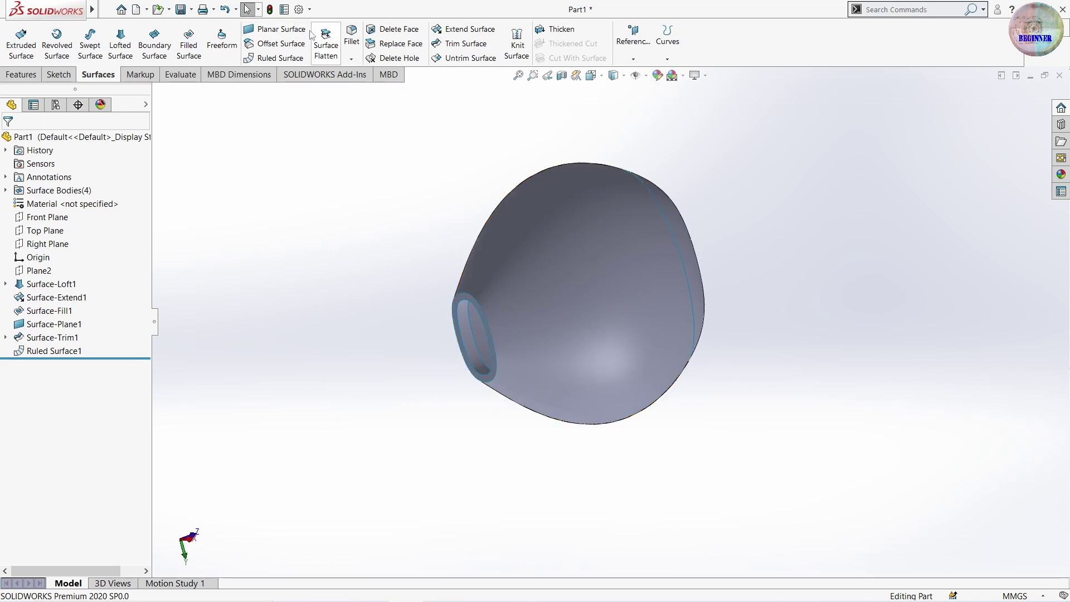
# Cap the ruled wall's open inner end with a flat planar surface
pyautogui.click(279, 29)
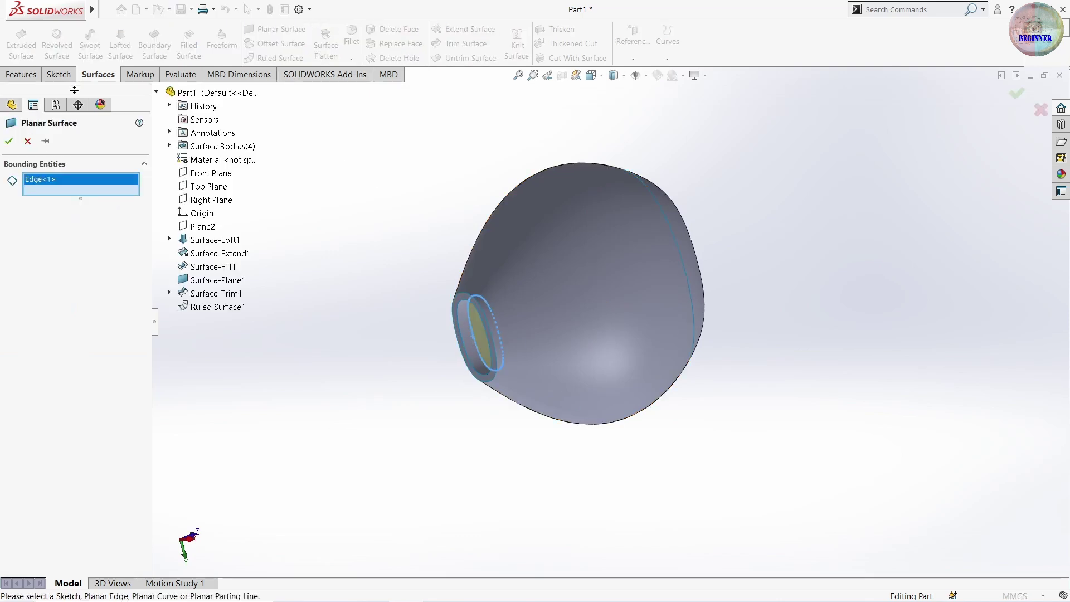
pyautogui.press('Return')
pyautogui.moveTo(404, 375)
pyautogui.mouseDown(button='middle')
pyautogui.moveTo(425, 277)
pyautogui.moveTo(388, 341)
pyautogui.moveTo(306, 429)
pyautogui.mouseUp(button='middle')
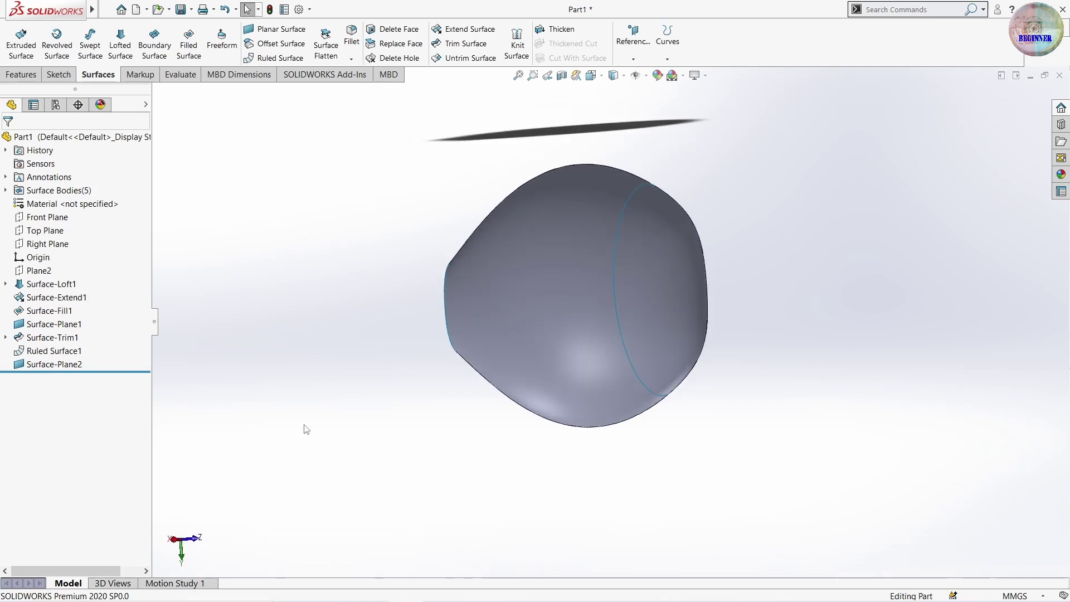
pyautogui.click(637, 372)
pyautogui.click(719, 444)
# Hide the Surface-Fill1 large end cap, then show it again
pyautogui.rightClick(59, 316)
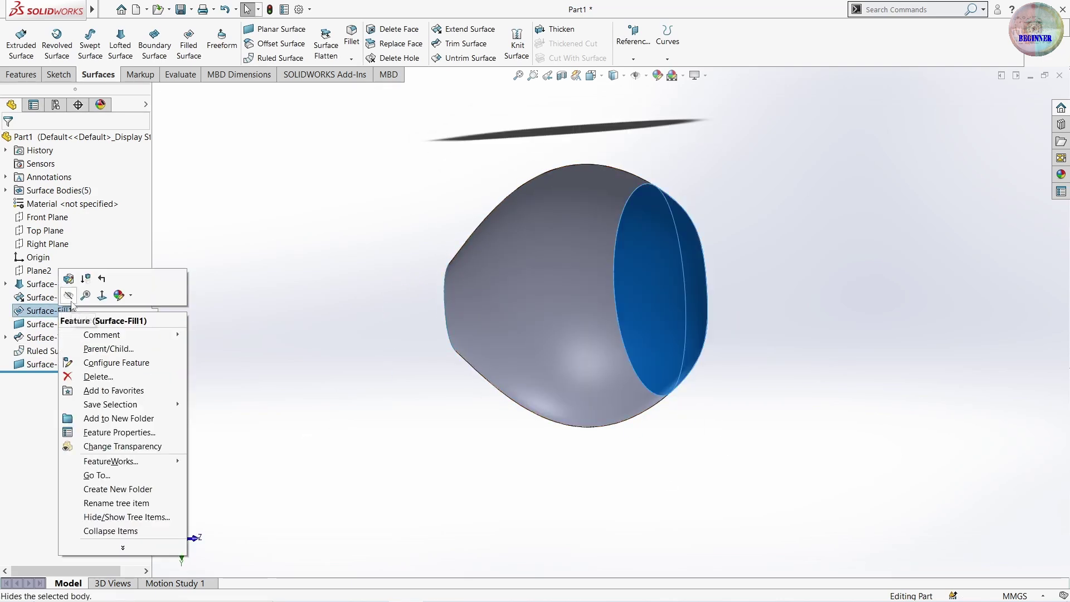
pyautogui.click(100, 277)
pyautogui.rightClick(58, 315)
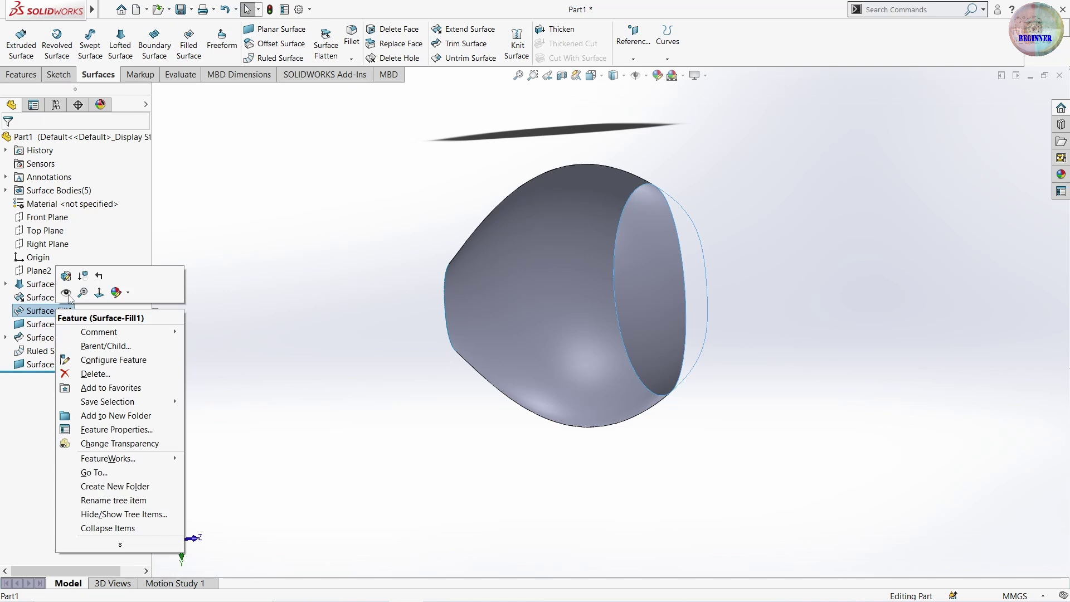
pyautogui.click(67, 294)
# Knit the loft, fill cap, trimmed ring, wall and inner cap into Surface-Knit1
pyautogui.click(517, 44)
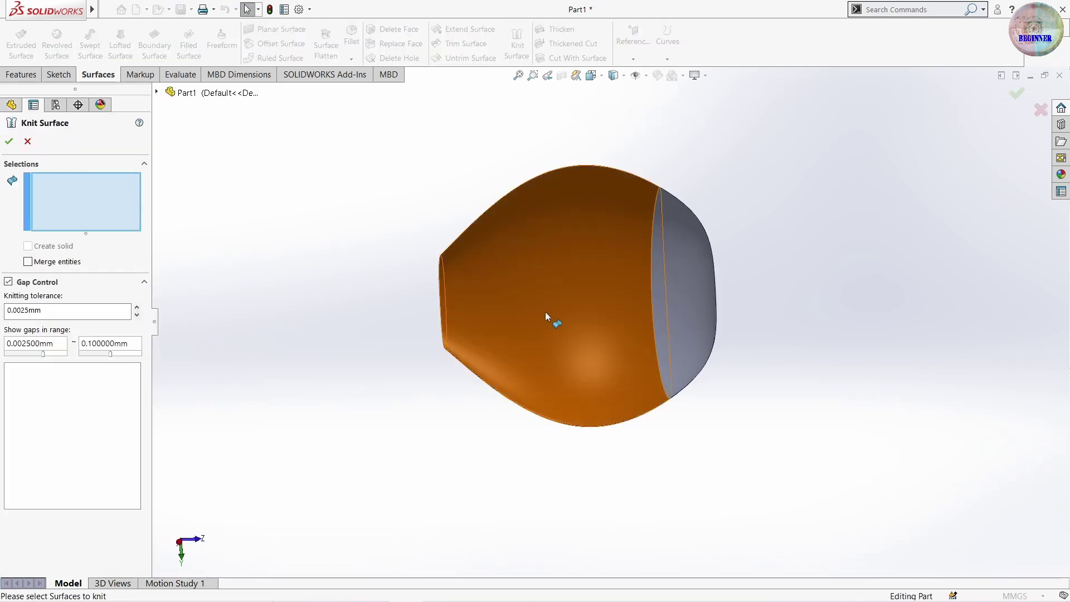
pyautogui.click(545, 312)
pyautogui.click(635, 293)
pyautogui.moveTo(635, 293); pyautogui.dragTo(502, 322, button='middle')
pyautogui.click(479, 323)
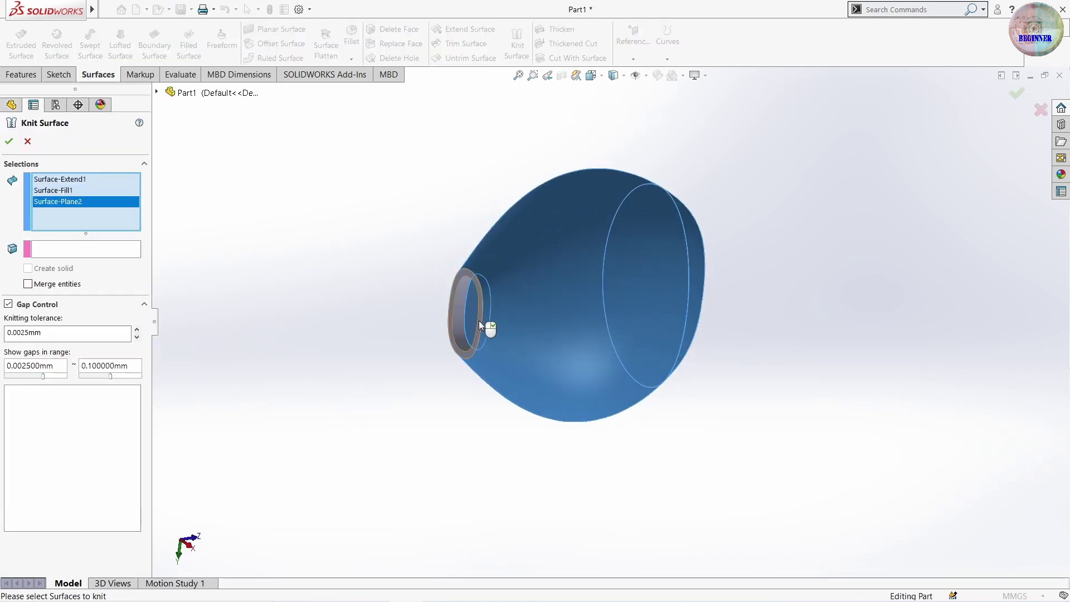
pyautogui.click(452, 310)
pyautogui.moveTo(617, 259); pyautogui.dragTo(468, 313, button='middle')
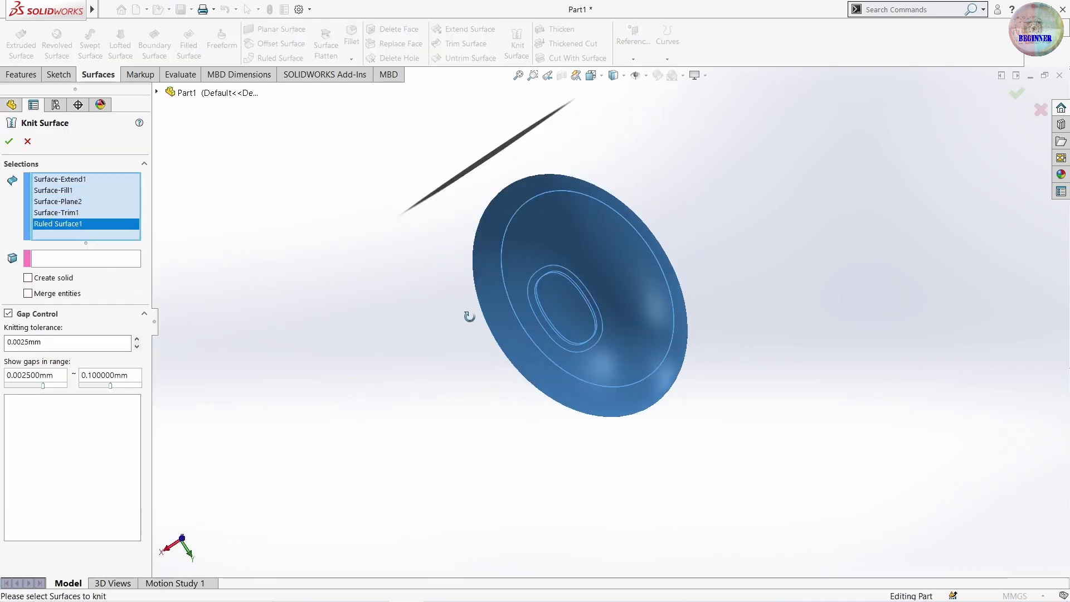
pyautogui.click(9, 141)
pyautogui.moveTo(666, 427); pyautogui.dragTo(668, 454, button='middle')
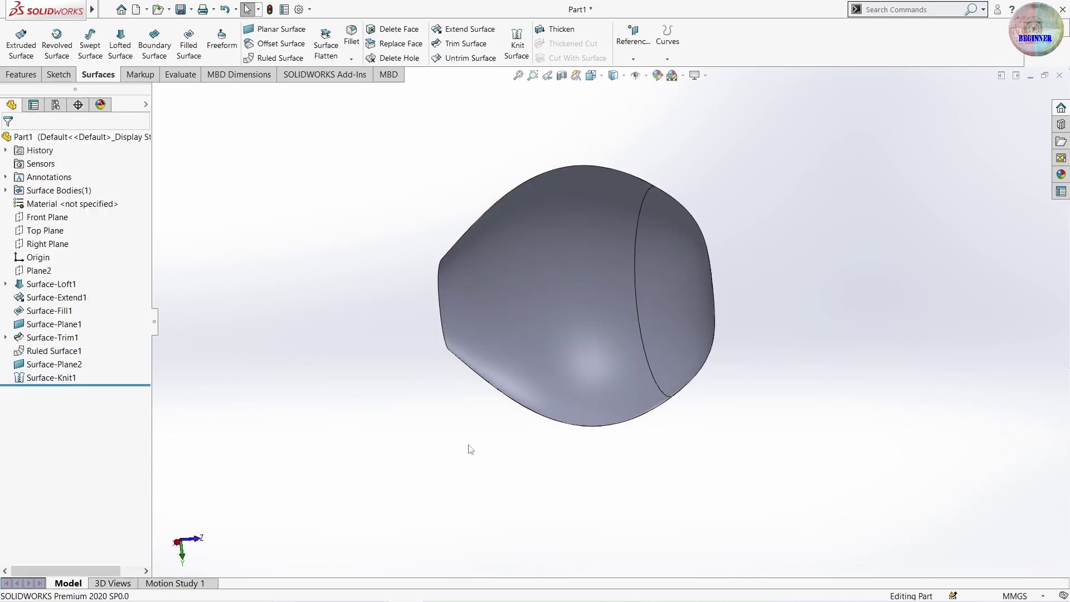
pyautogui.moveTo(427, 329); pyautogui.dragTo(462, 345, button='middle')
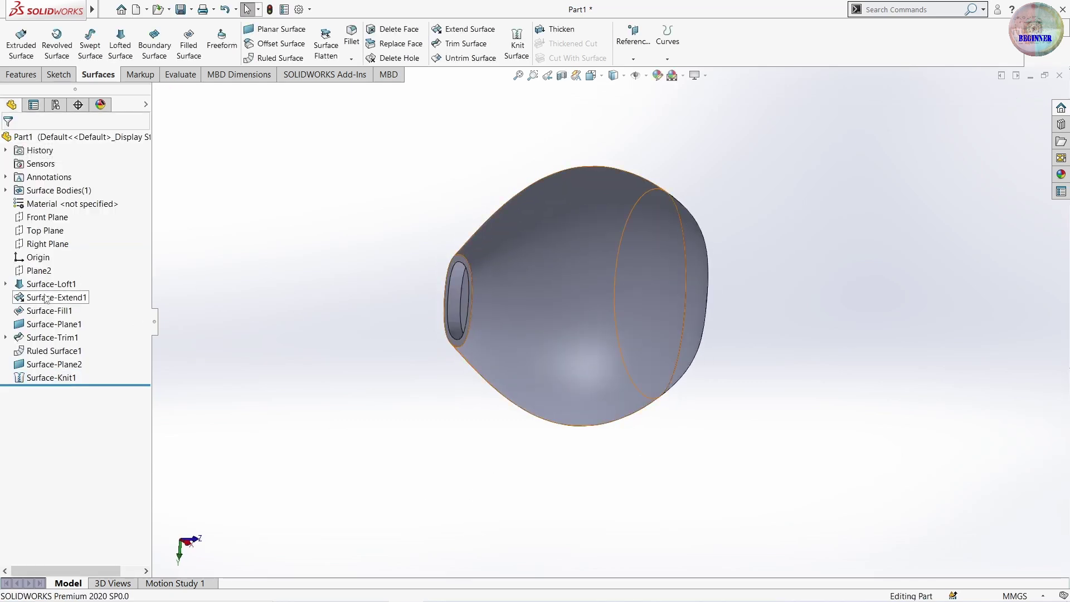
# Start Sketch6 on the Top Plane and view it face-on
pyautogui.click(45, 230)
pyautogui.click(61, 215)
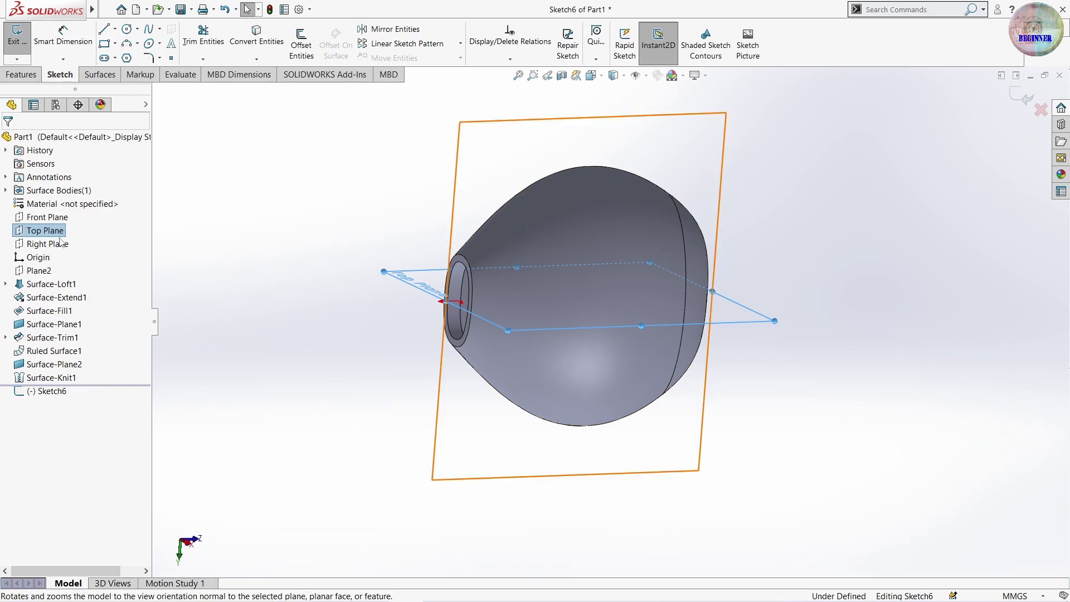
pyautogui.click(58, 393)
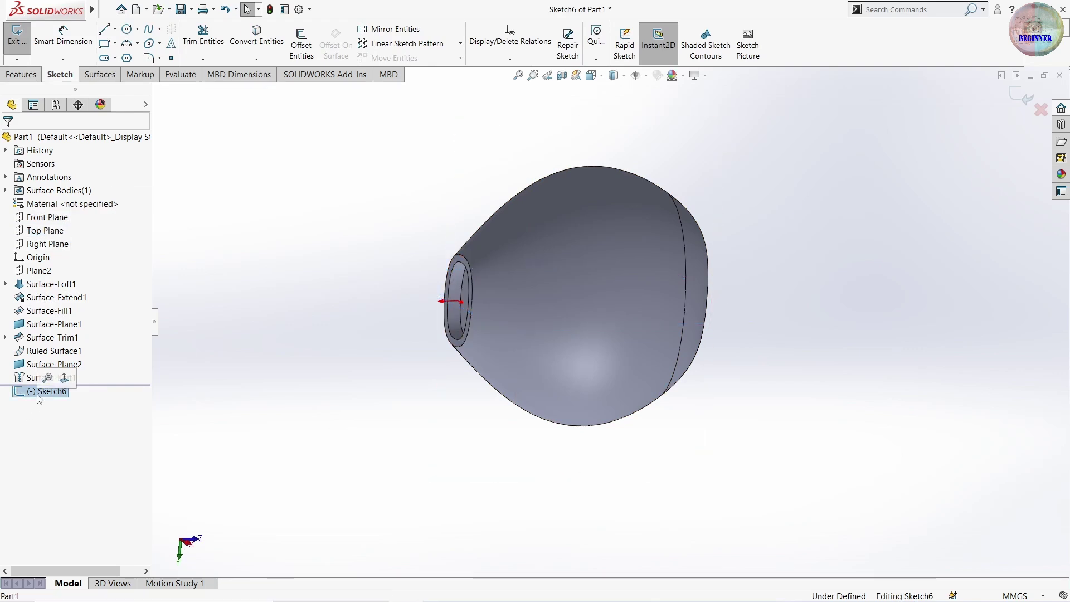
pyautogui.click(45, 230)
pyautogui.click(106, 217)
pyautogui.click(288, 411)
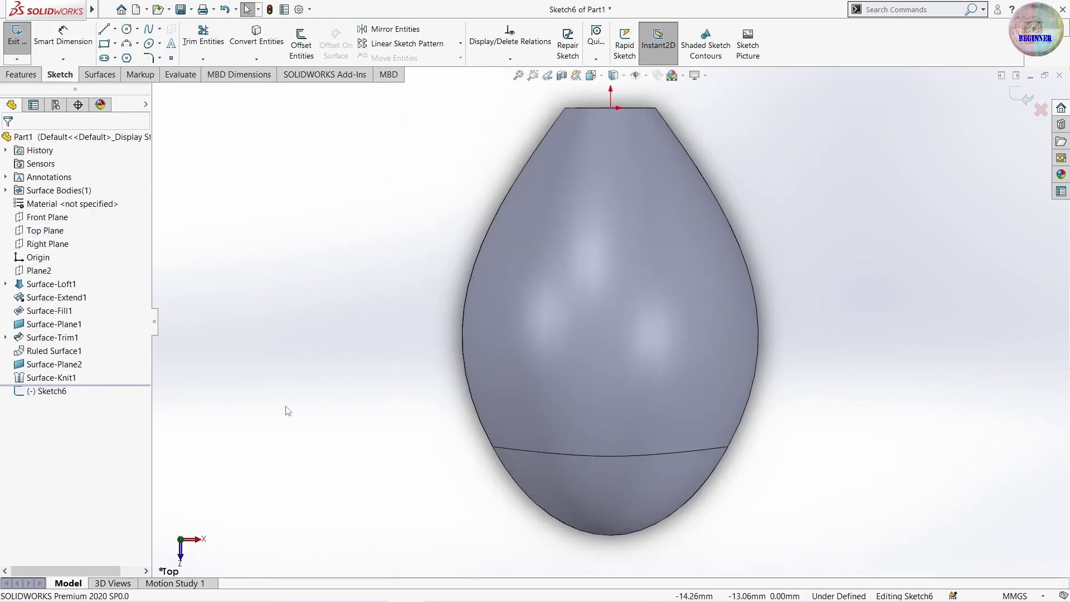
pyautogui.click(47, 390)
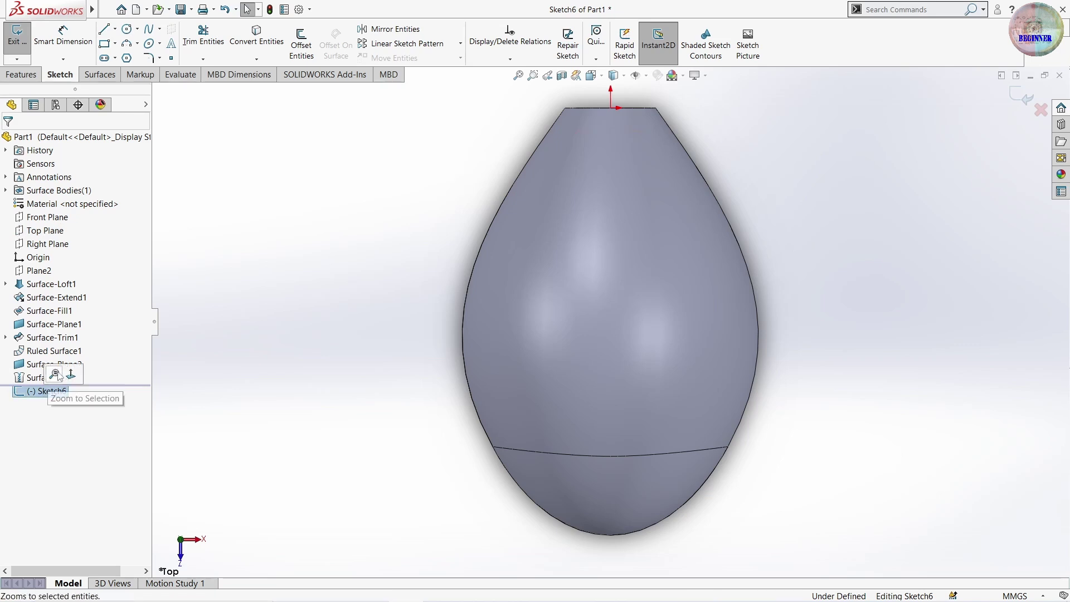
pyautogui.click(106, 377)
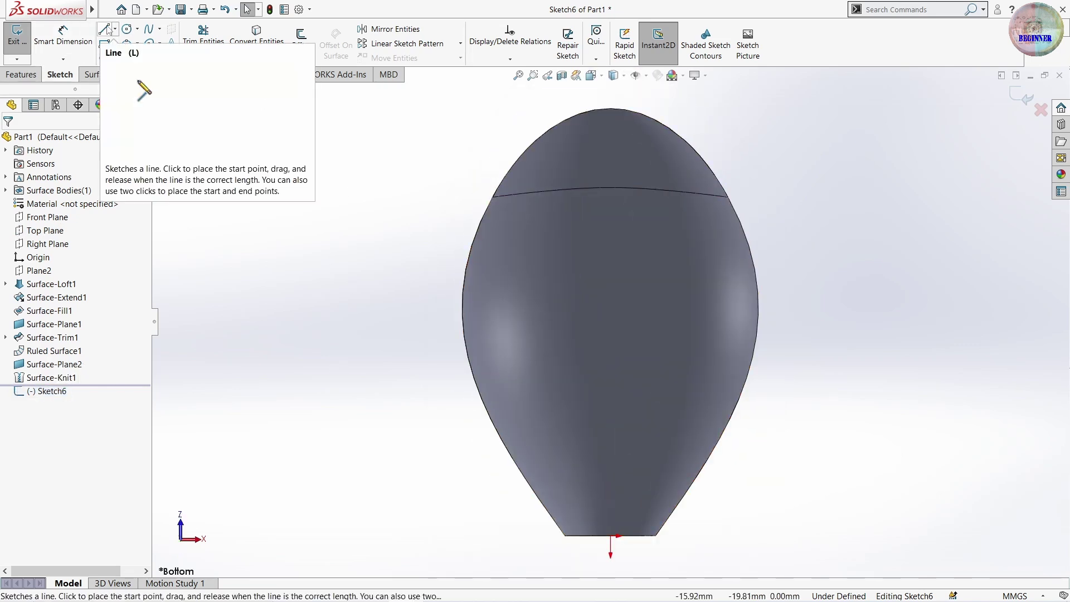
# Draw a vertical line with a tangent arc continuing down toward the bottom
pyautogui.click(104, 29)
pyautogui.click(633, 92)
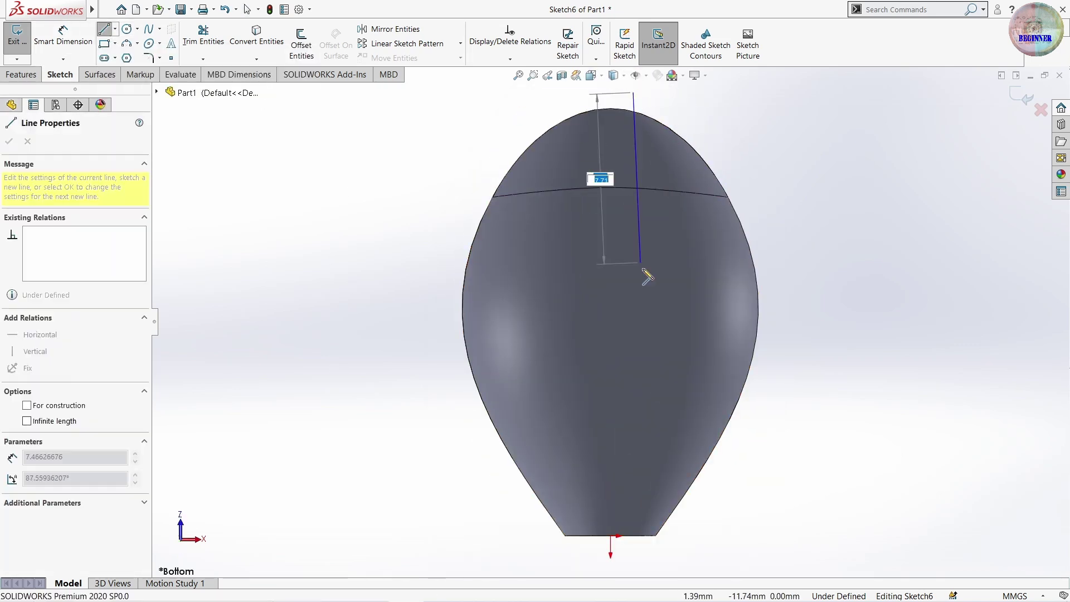
pyautogui.click(633, 283)
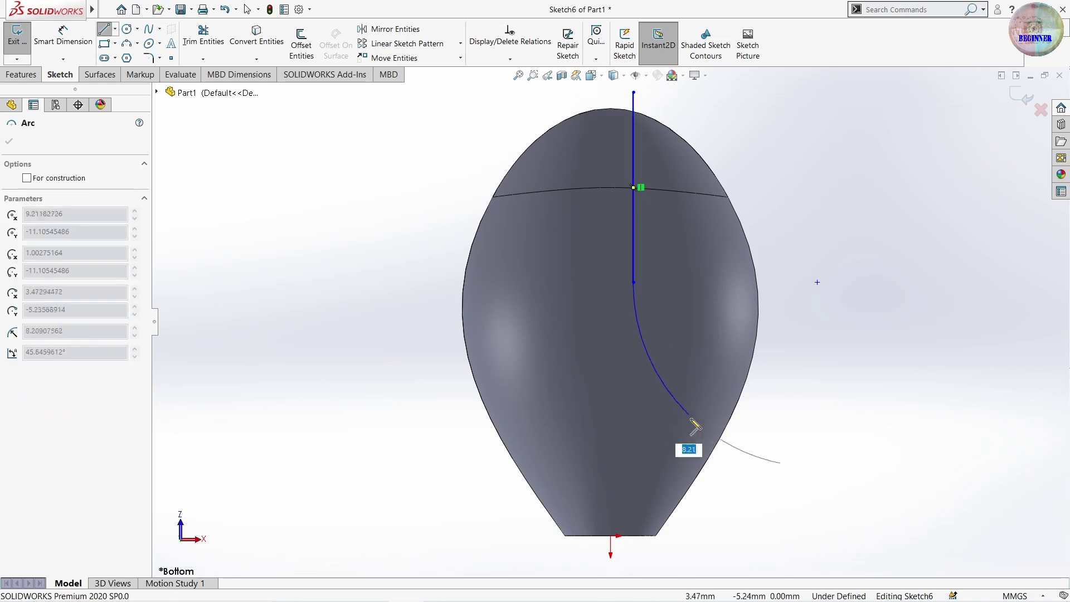
pyautogui.click(741, 536)
pyautogui.press('Escape')
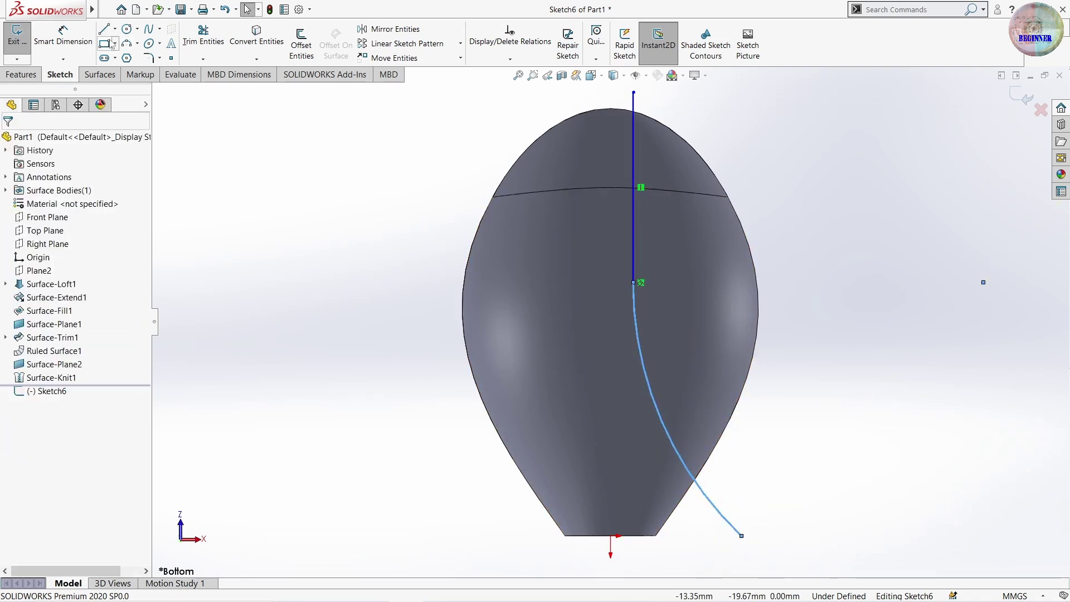
# Dimension the line 1.20 from the origin and the arc radius R15
pyautogui.click(63, 34)
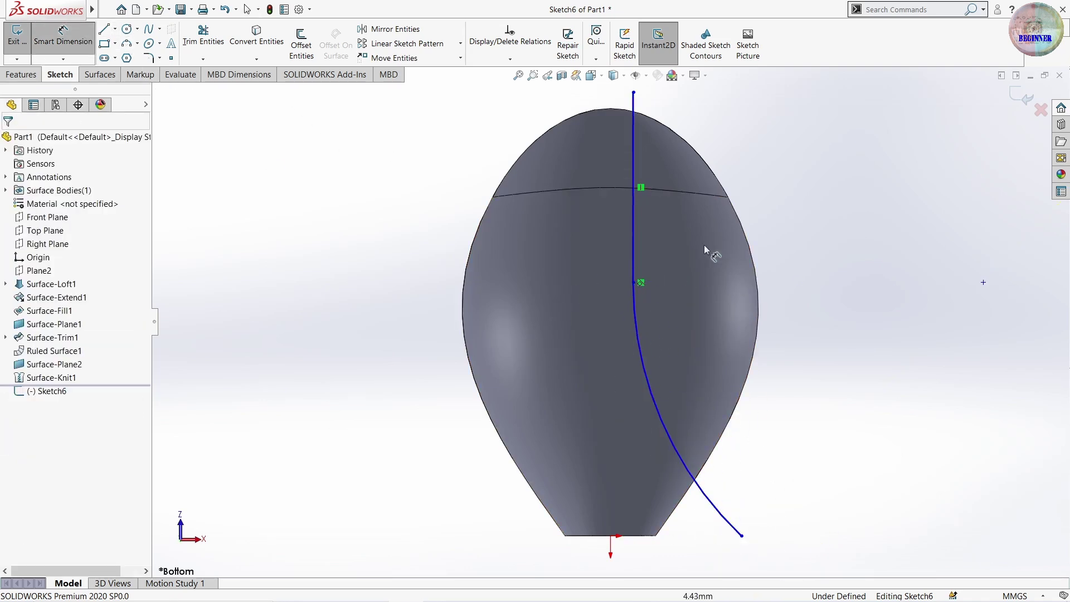
pyautogui.click(613, 535)
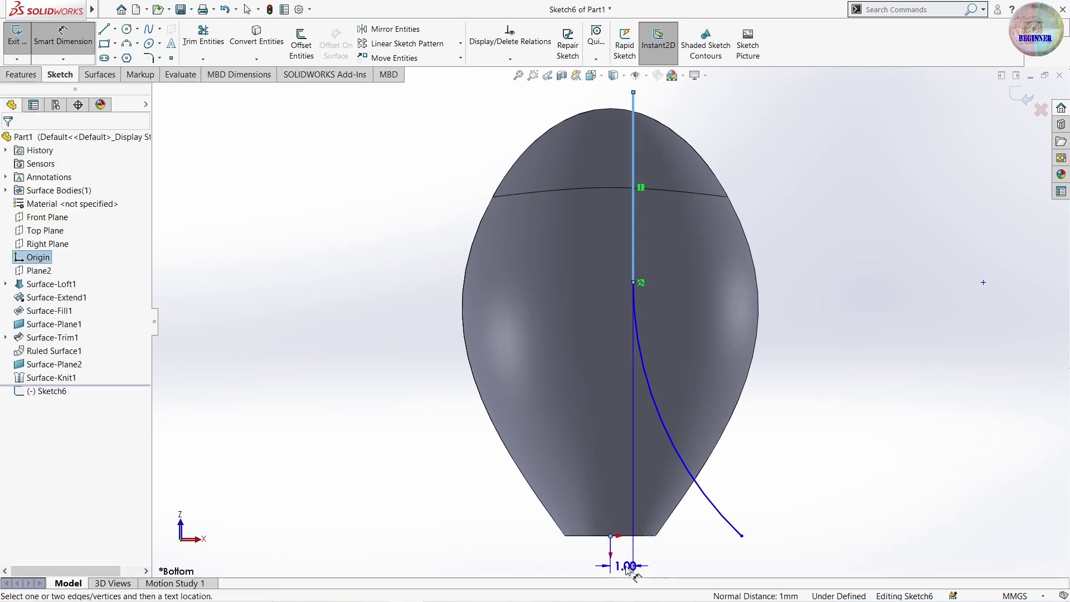
pyautogui.click(627, 567)
pyautogui.write('1.2')
pyautogui.press('Return')
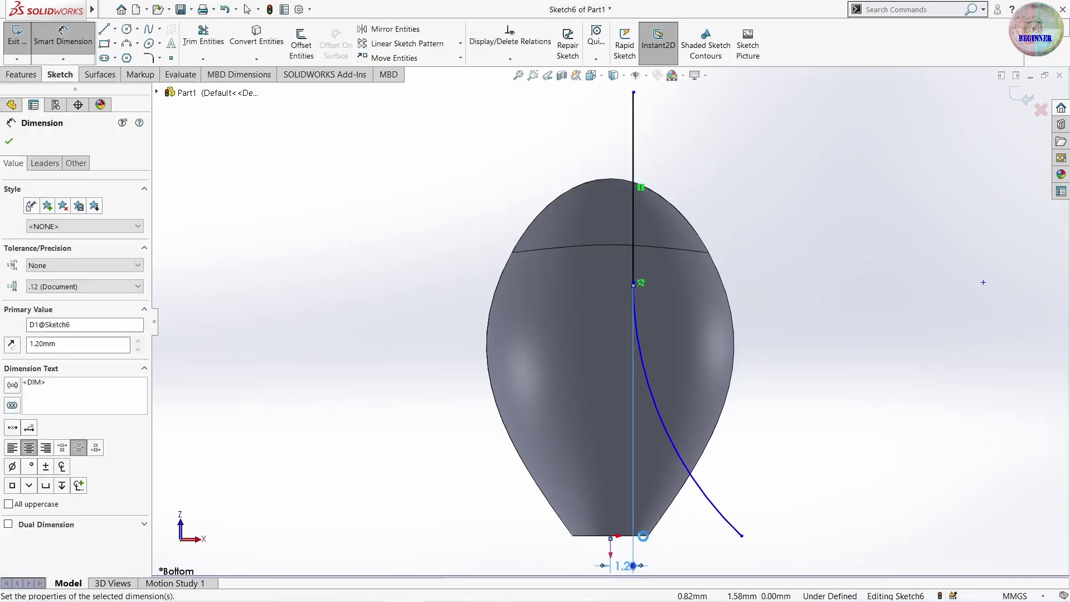
pyautogui.click(705, 501)
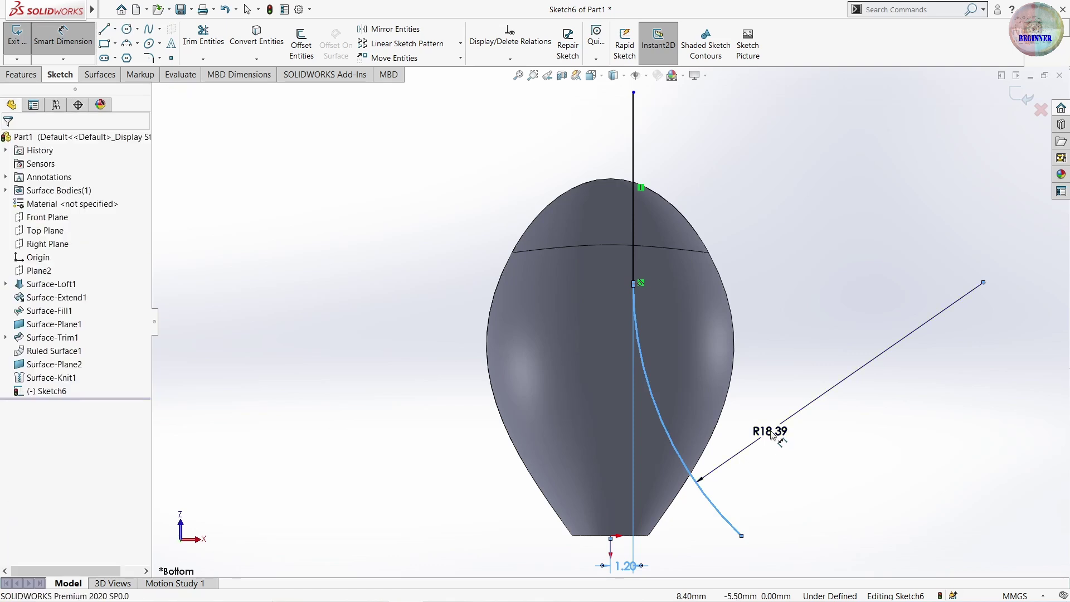
pyautogui.click(718, 437)
pyautogui.press('Return')
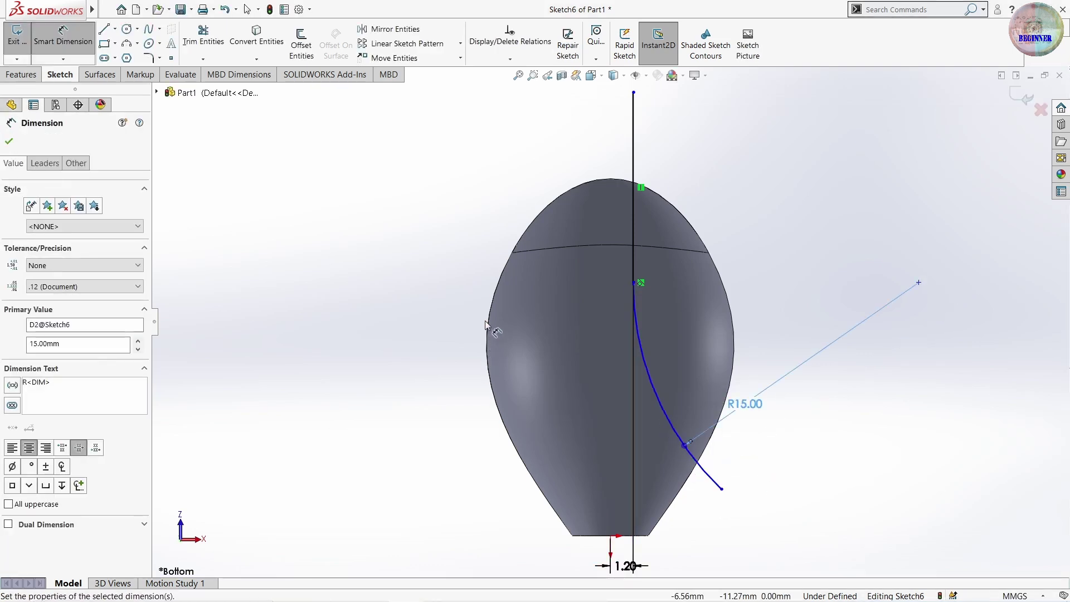
pyautogui.click(110, 5)
pyautogui.press('Escape')
pyautogui.press('Escape')
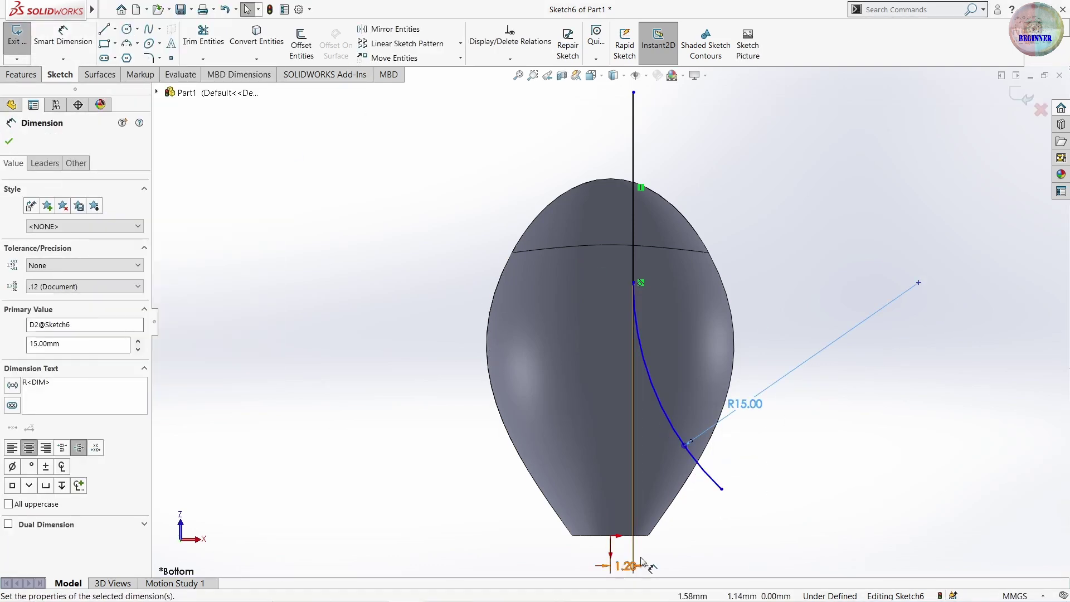
# Make the arc's lower endpoint horizontal with the origin
pyautogui.click(722, 490)
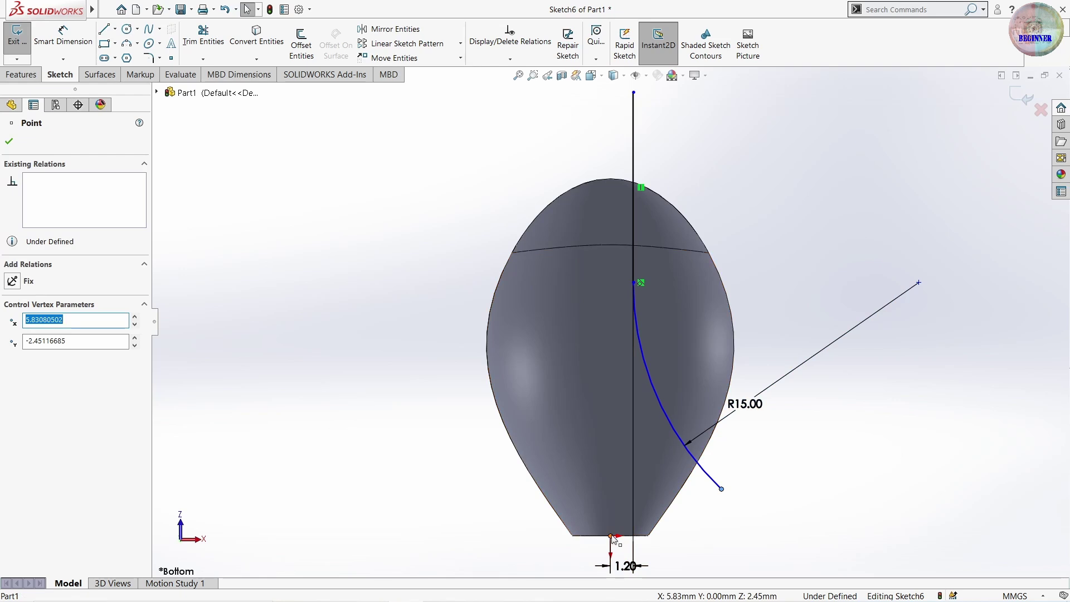
pyautogui.keyDown('ctrl'); pyautogui.click(612, 537); pyautogui.keyUp('ctrl')
pyautogui.click(12, 338)
pyautogui.click(9, 139)
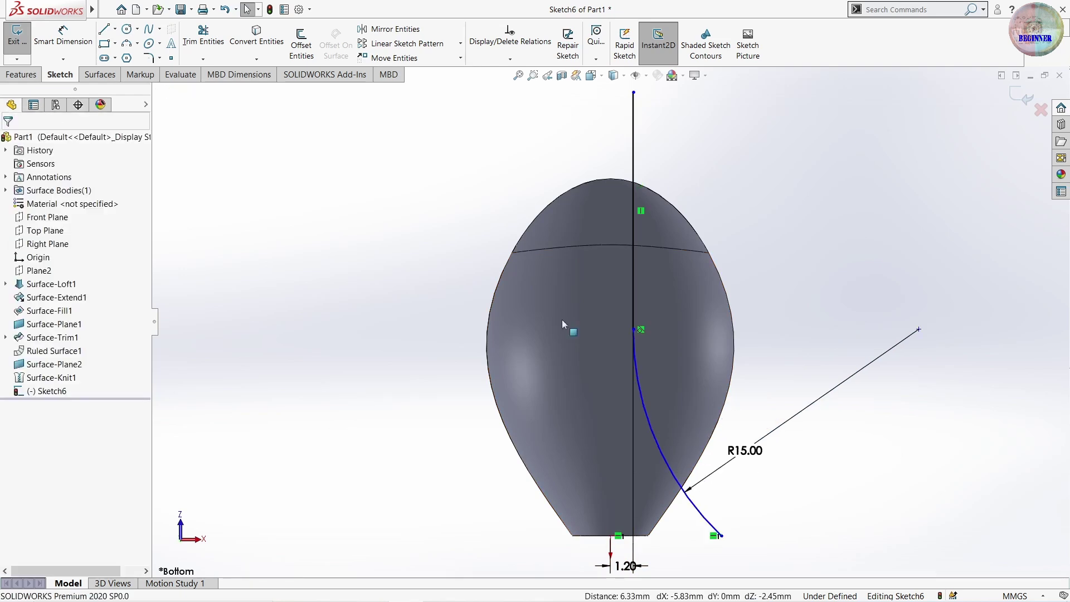
# Dimension the upper vertical line's length as 10
pyautogui.press('d')
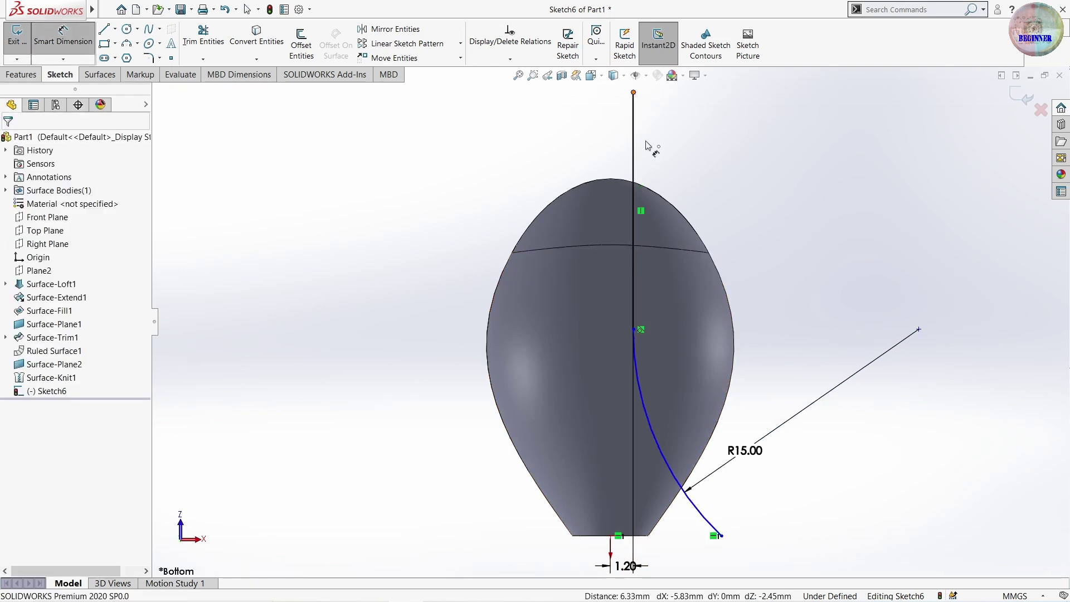
pyautogui.click(633, 92)
pyautogui.click(634, 330)
pyautogui.click(470, 321)
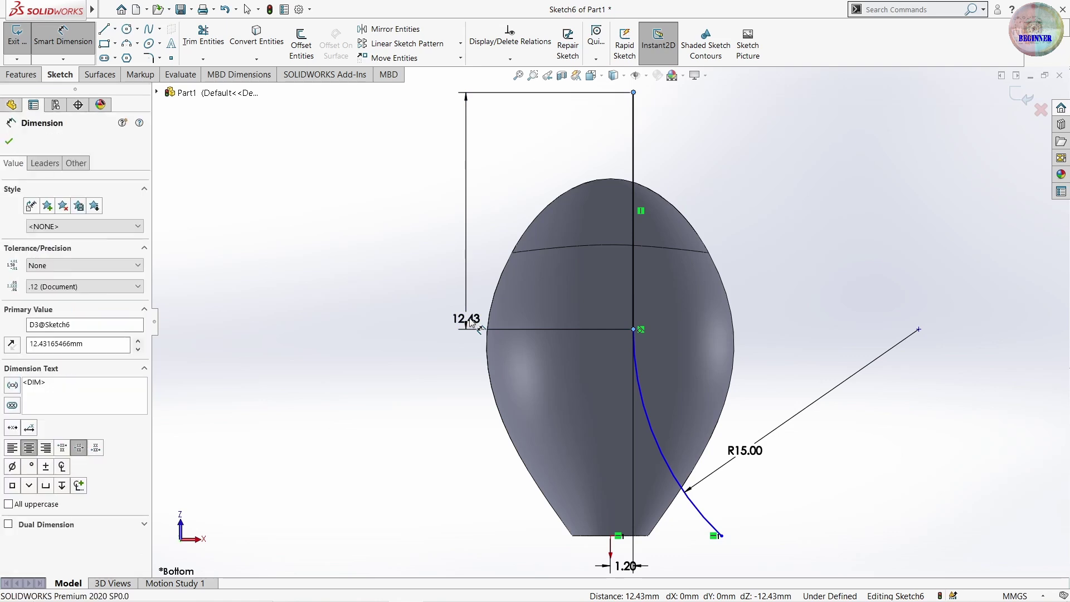
pyautogui.write('10')
pyautogui.press('Return')
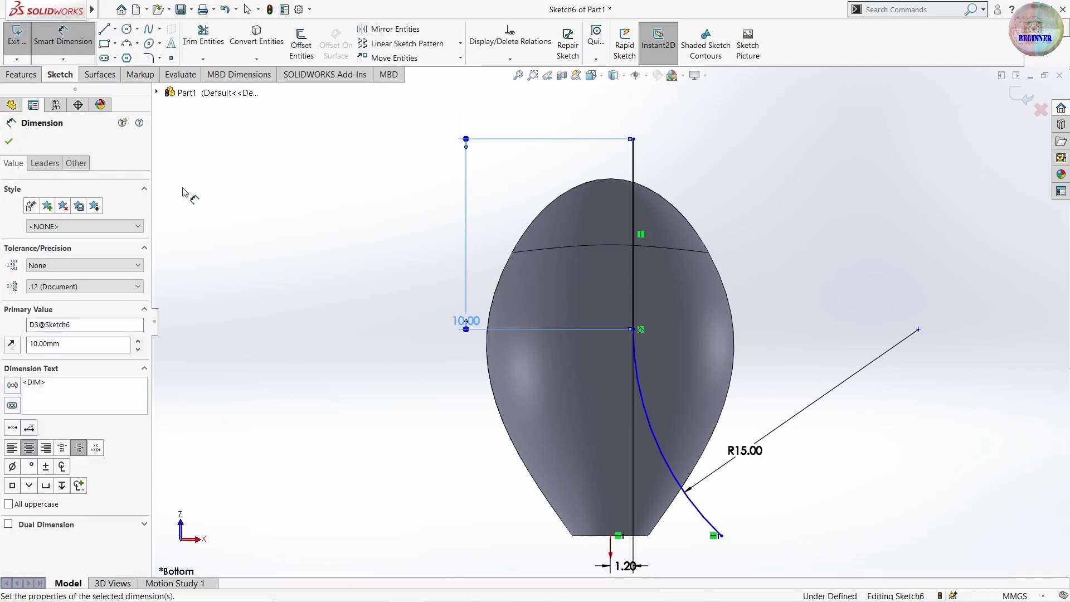
pyautogui.click(9, 140)
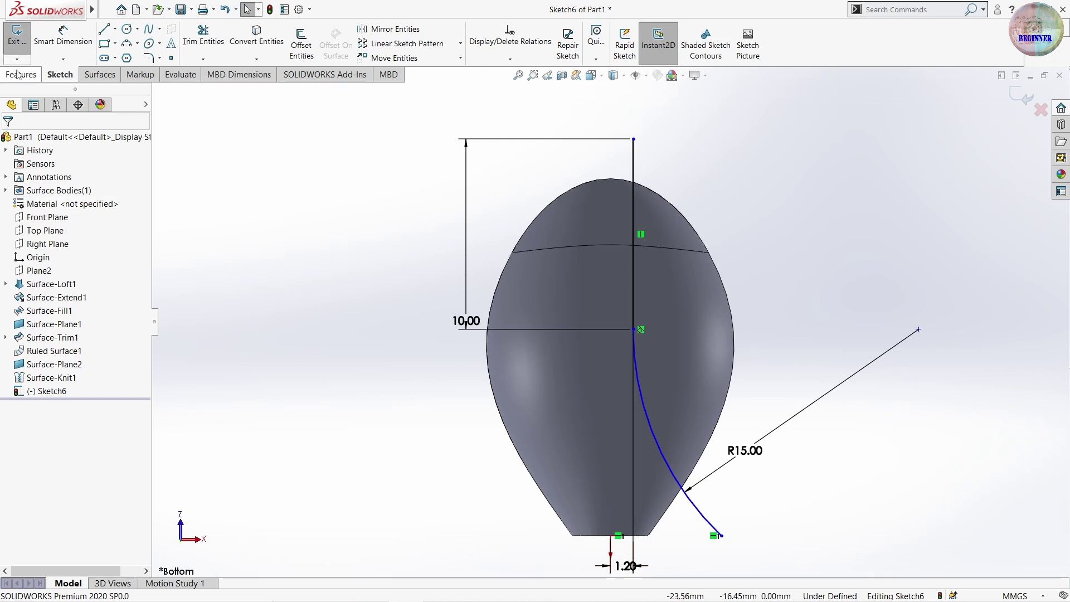
pyautogui.click(99, 75)
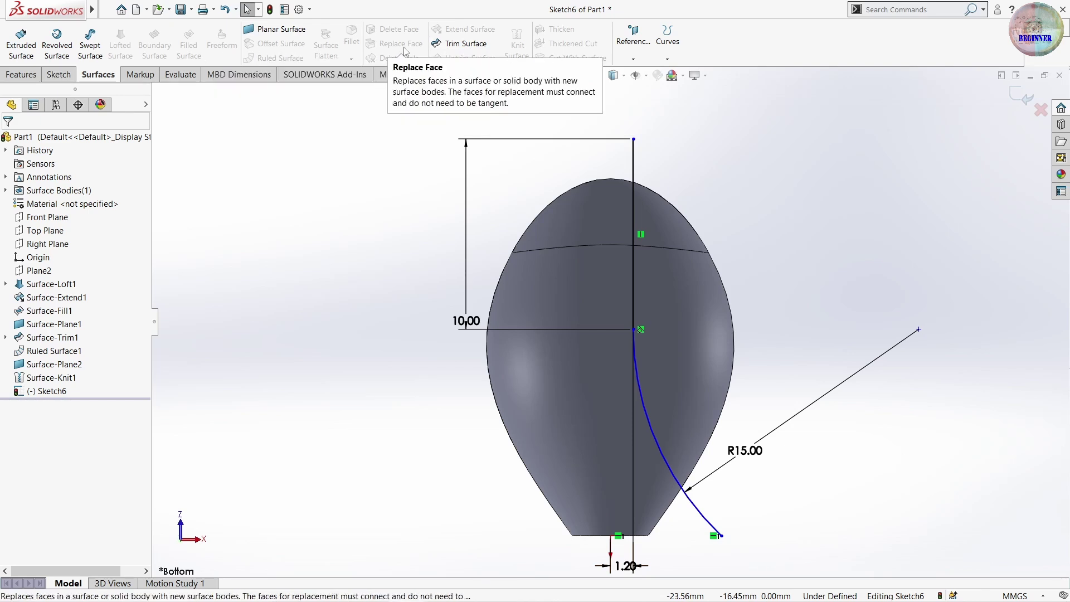
# Trim Surface-Knit1 with Sketch6, keeping the left piece as Surface-Trim2
pyautogui.click(464, 43)
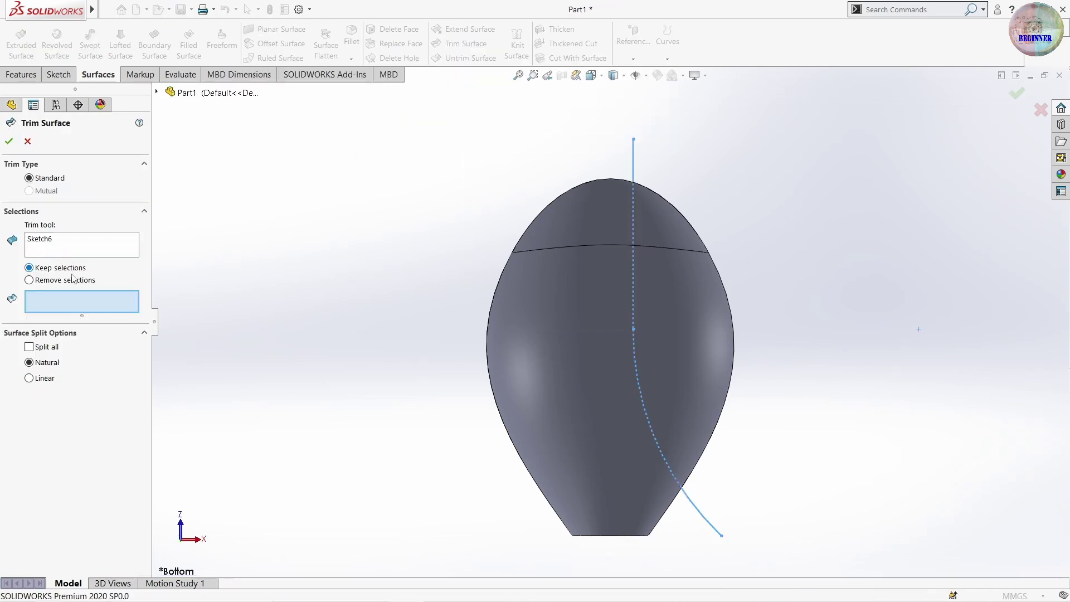
pyautogui.click(595, 359)
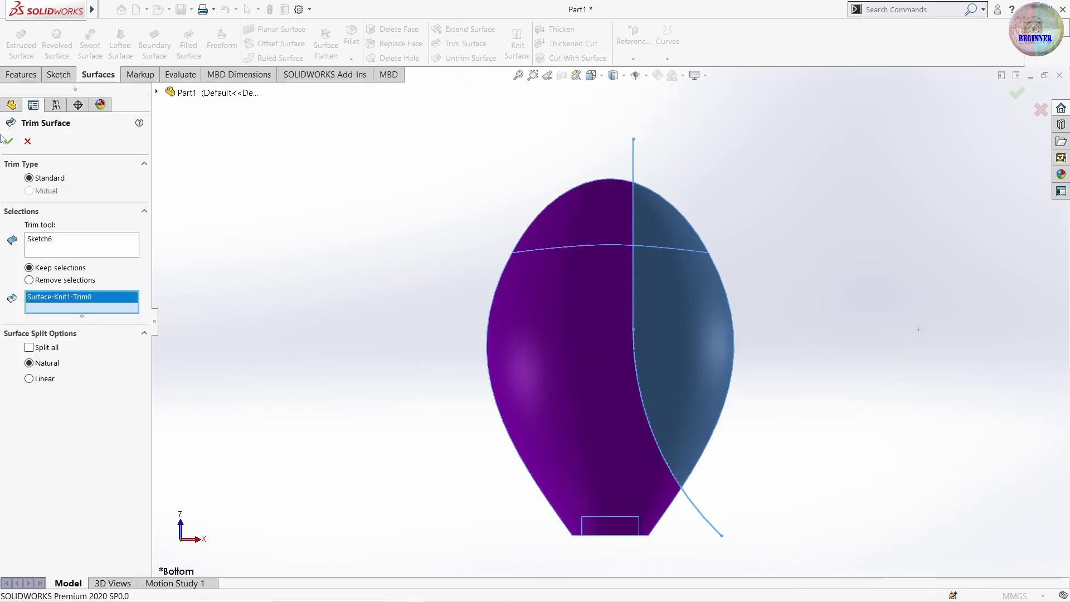
pyautogui.click(8, 141)
pyautogui.moveTo(913, 458)
pyautogui.mouseDown(button='middle')
pyautogui.moveTo(623, 420)
pyautogui.moveTo(683, 535)
pyautogui.moveTo(575, 432)
pyautogui.moveTo(574, 499)
pyautogui.moveTo(516, 534)
pyautogui.mouseUp(button='middle')
pyautogui.scroll(3, 568, 346)
pyautogui.moveTo(569, 346)
pyautogui.mouseDown(button='middle')
pyautogui.moveTo(580, 201)
pyautogui.moveTo(407, 432)
pyautogui.moveTo(526, 356)
pyautogui.moveTo(664, 351)
pyautogui.moveTo(786, 303)
pyautogui.mouseUp(button='middle')
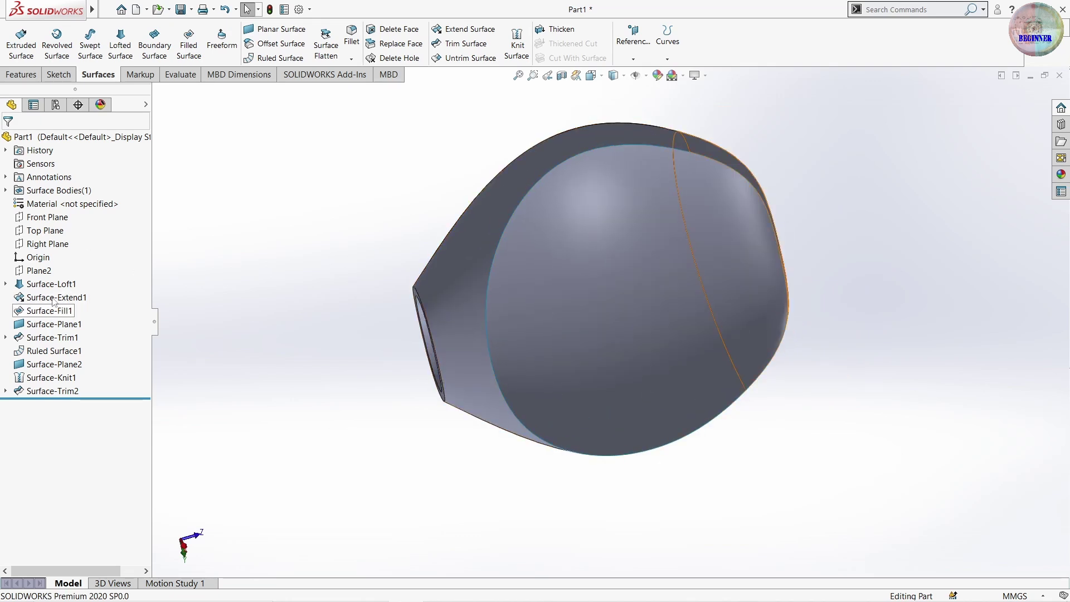
pyautogui.hotkey('ctrl', '5')
# Start Sketch8 on the Top Plane and view it face-on
pyautogui.click(49, 230)
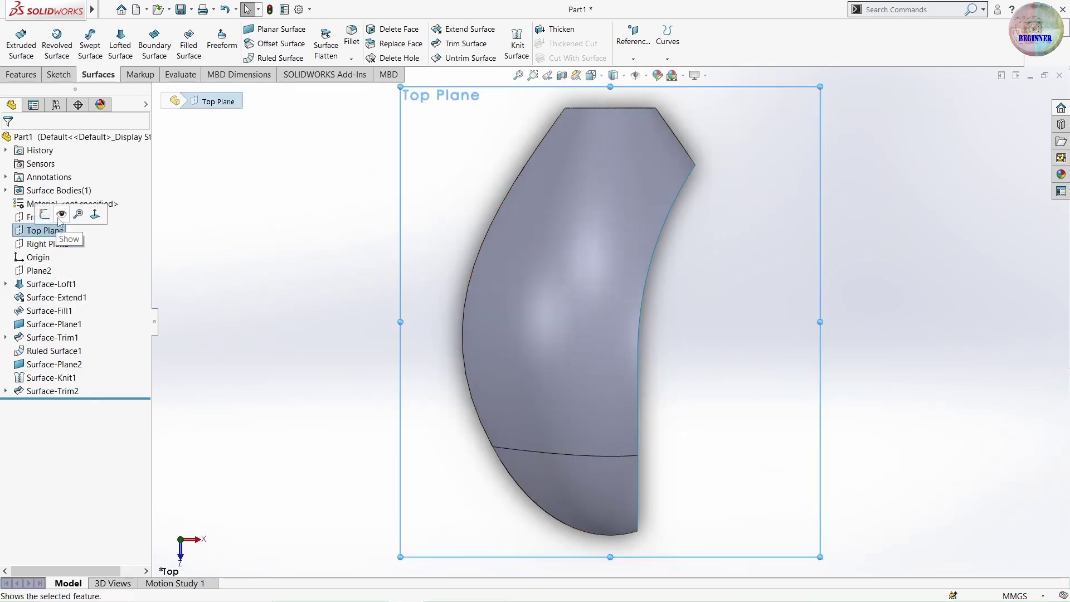
pyautogui.click(45, 214)
pyautogui.click(45, 244)
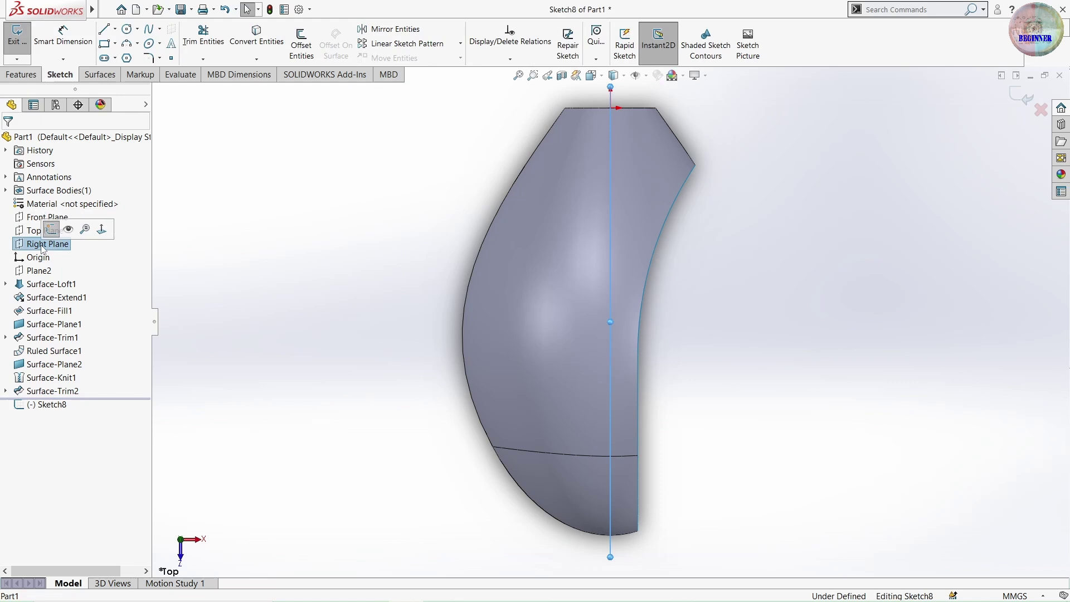
pyautogui.click(45, 404)
pyautogui.click(73, 383)
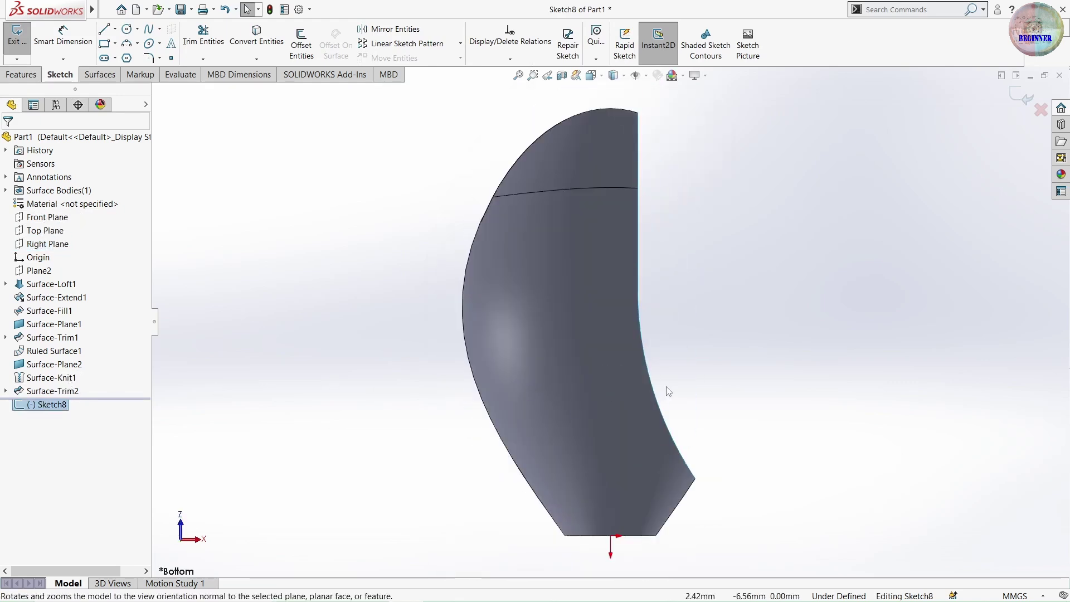
# Draw an 8 mm diameter circle to the right of the part
pyautogui.click(127, 29)
pyautogui.click(740, 282)
pyautogui.click(785, 349)
pyautogui.moveTo(819, 267); pyautogui.dragTo(818, 233, button='right')
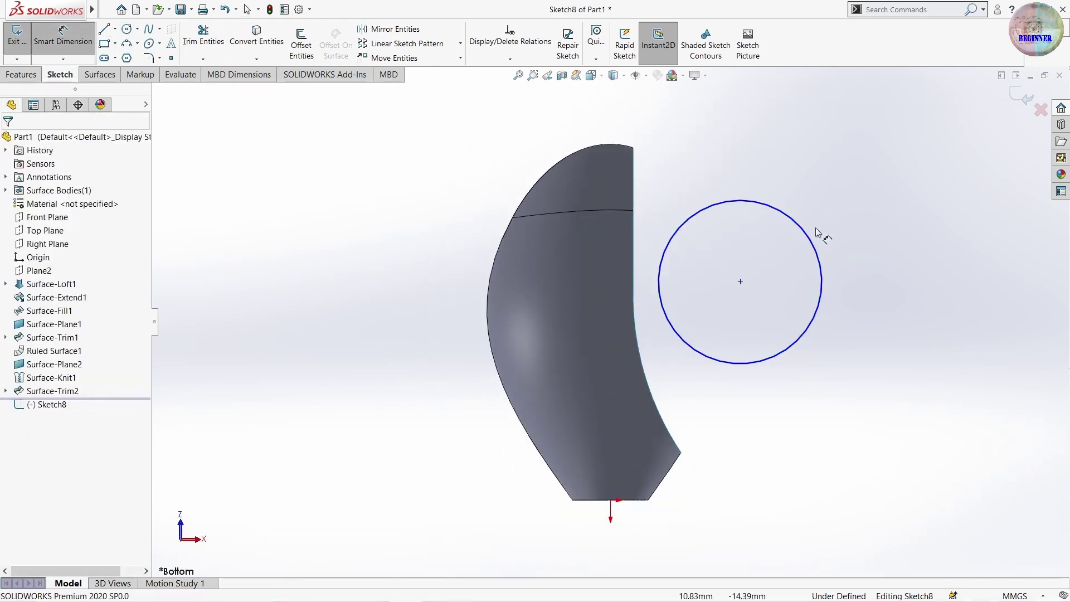
pyautogui.click(817, 233)
pyautogui.click(909, 199)
pyautogui.write('8')
pyautogui.press('Return')
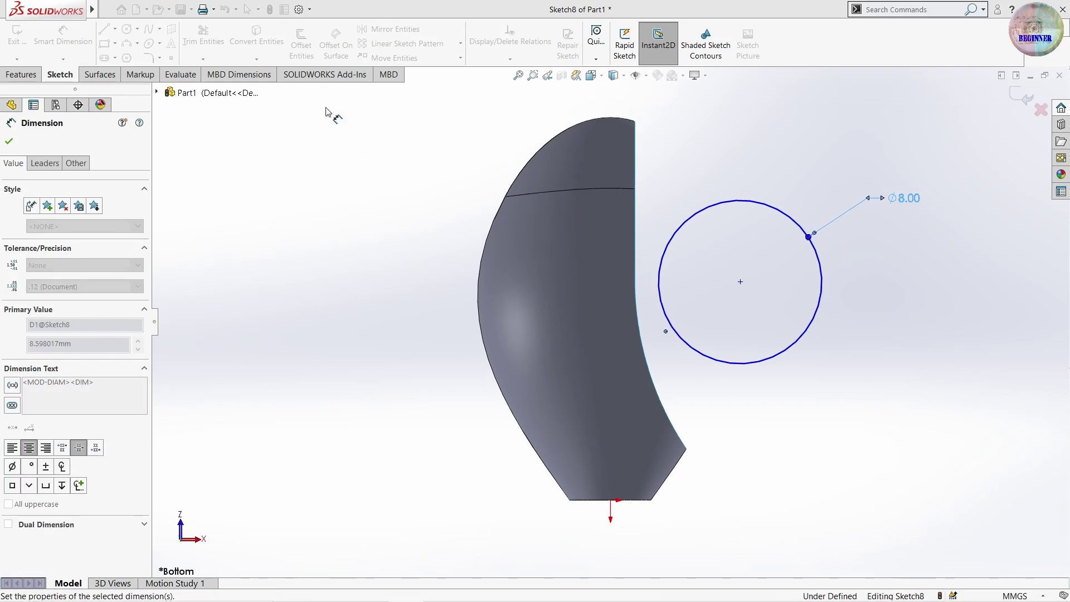
# Locate the circle centre 9 mm horizontally and 12 mm vertically from the origin
pyautogui.click(740, 281)
pyautogui.click(610, 501)
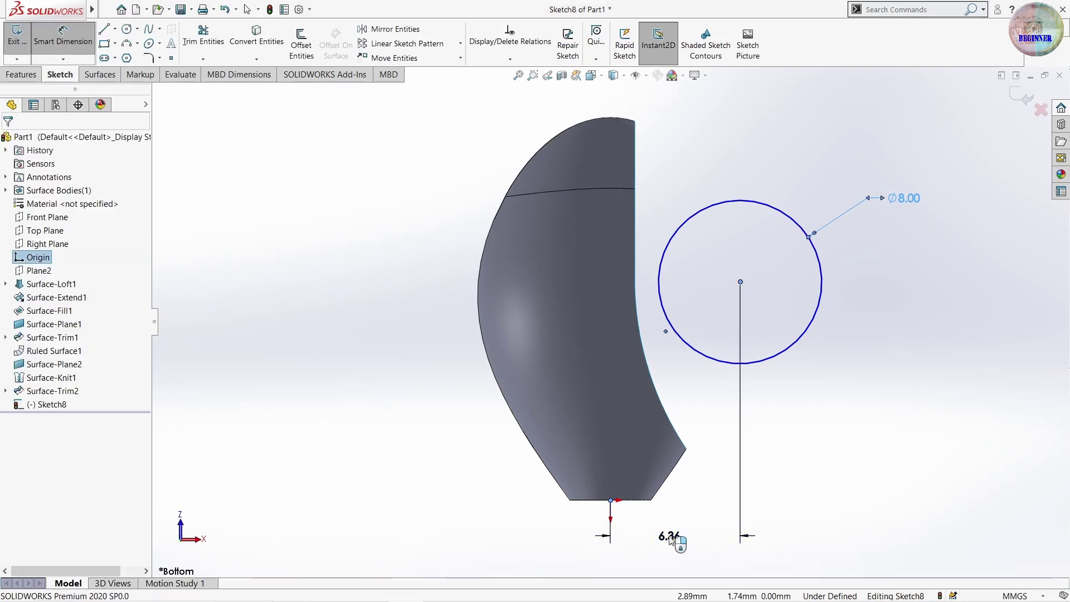
pyautogui.click(671, 536)
pyautogui.write('9')
pyautogui.press('Return')
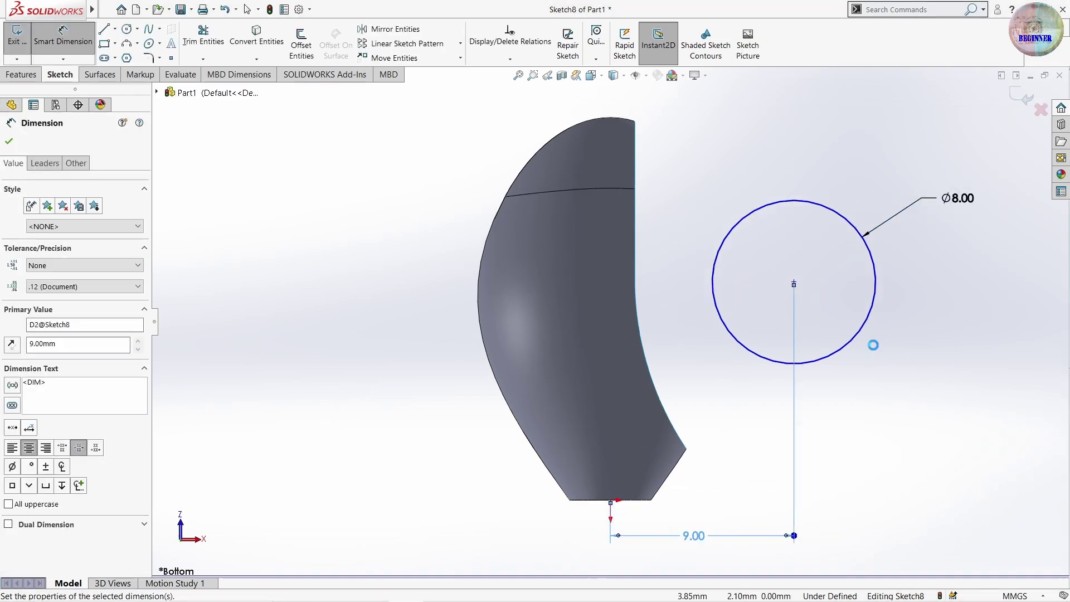
pyautogui.click(794, 283)
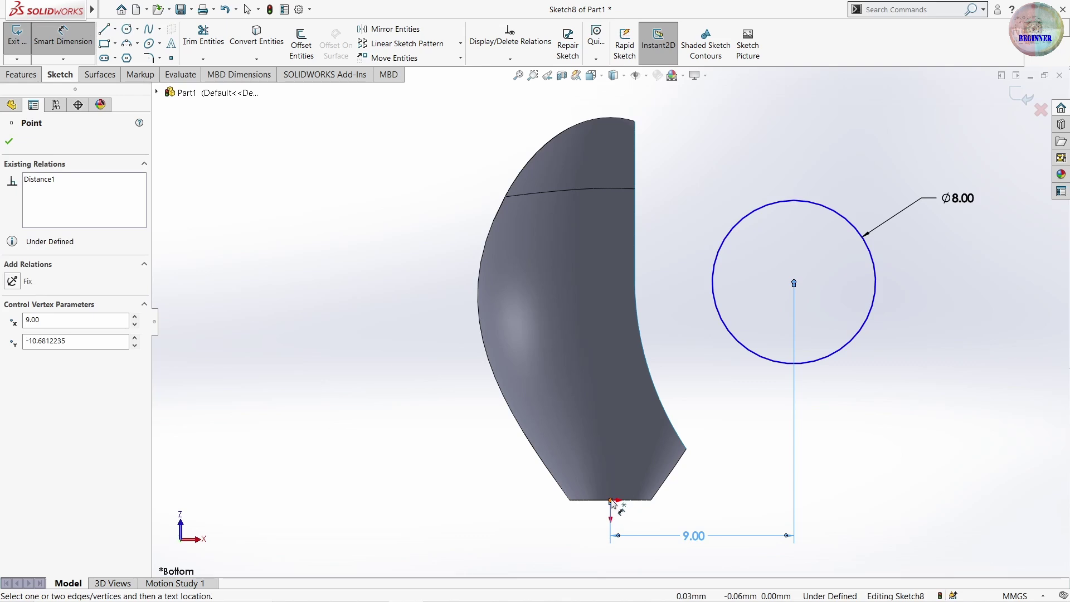
pyautogui.click(611, 501)
pyautogui.click(1003, 463)
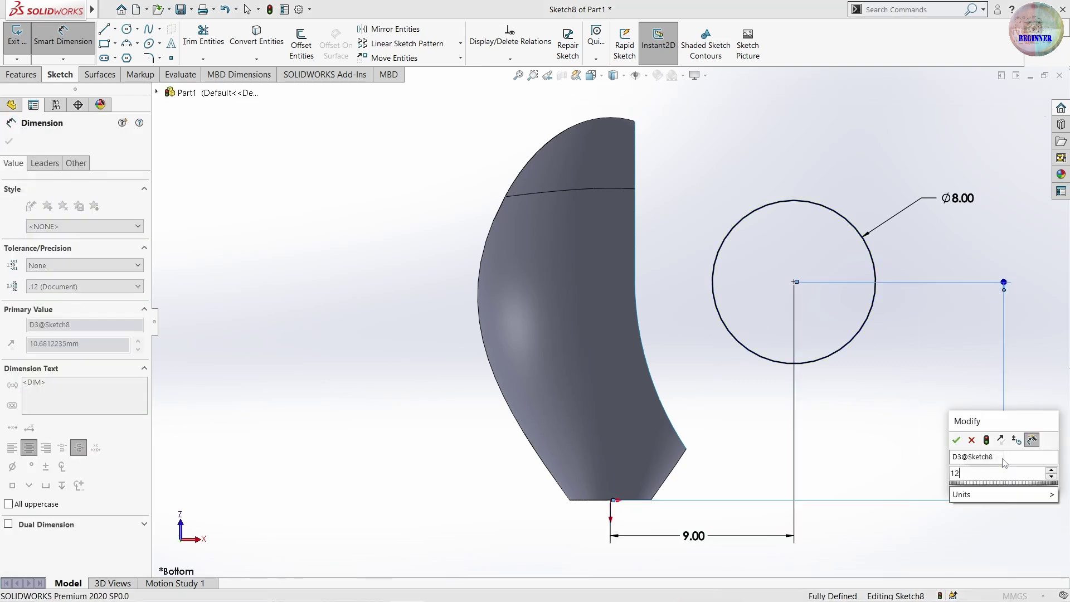
pyautogui.write('12')
pyautogui.press('Return')
pyautogui.press('Escape')
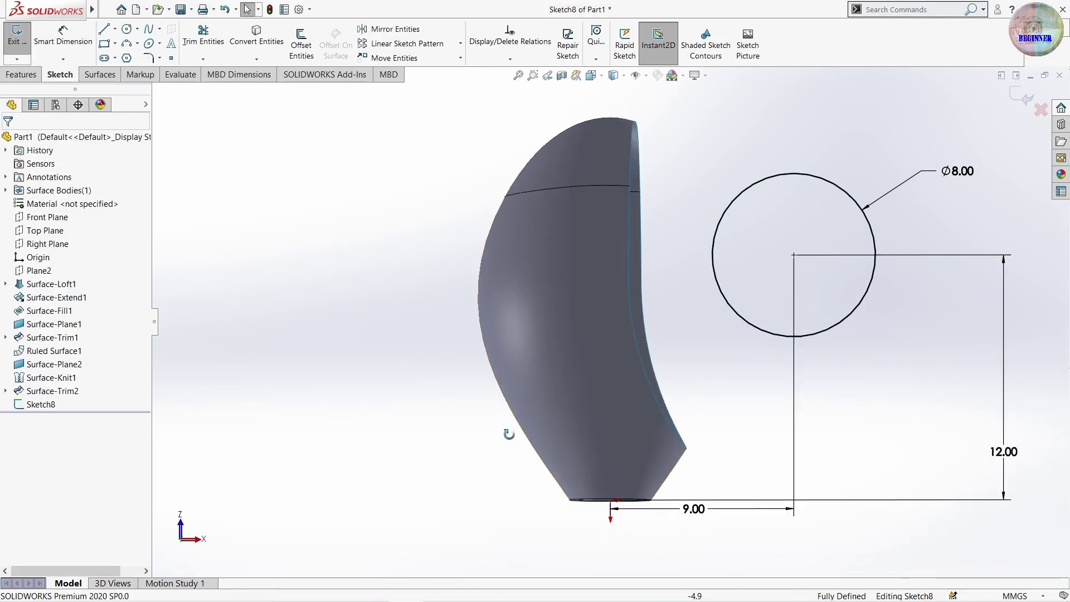
# Extrude the circle as a 25 mm blind surface starting from a 5 mm offset
pyautogui.moveTo(508, 432); pyautogui.dragTo(888, 401, button='middle')
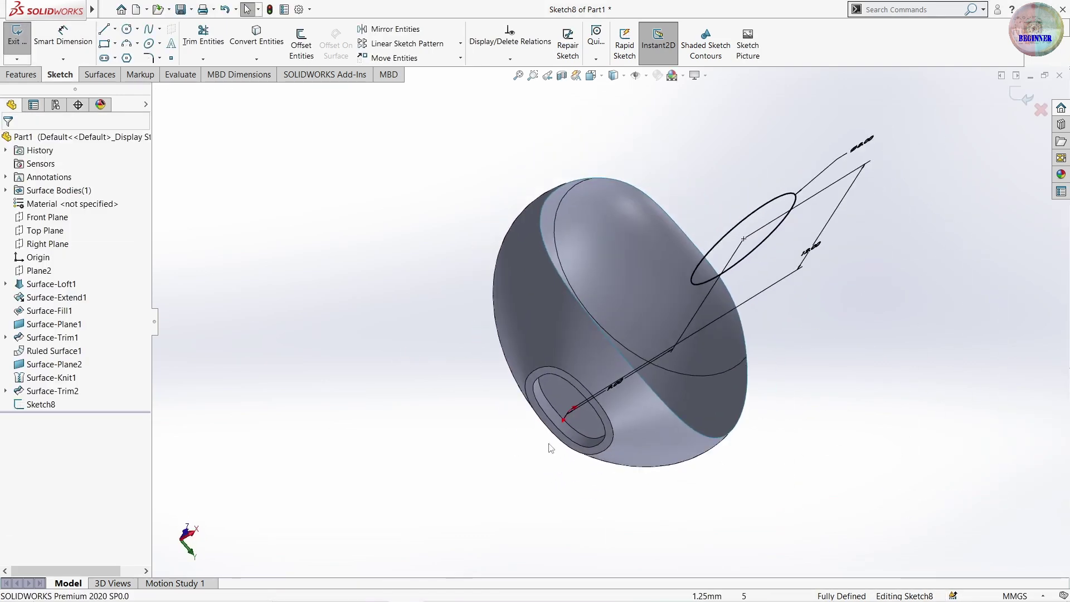
pyautogui.click(98, 74)
pyautogui.click(21, 44)
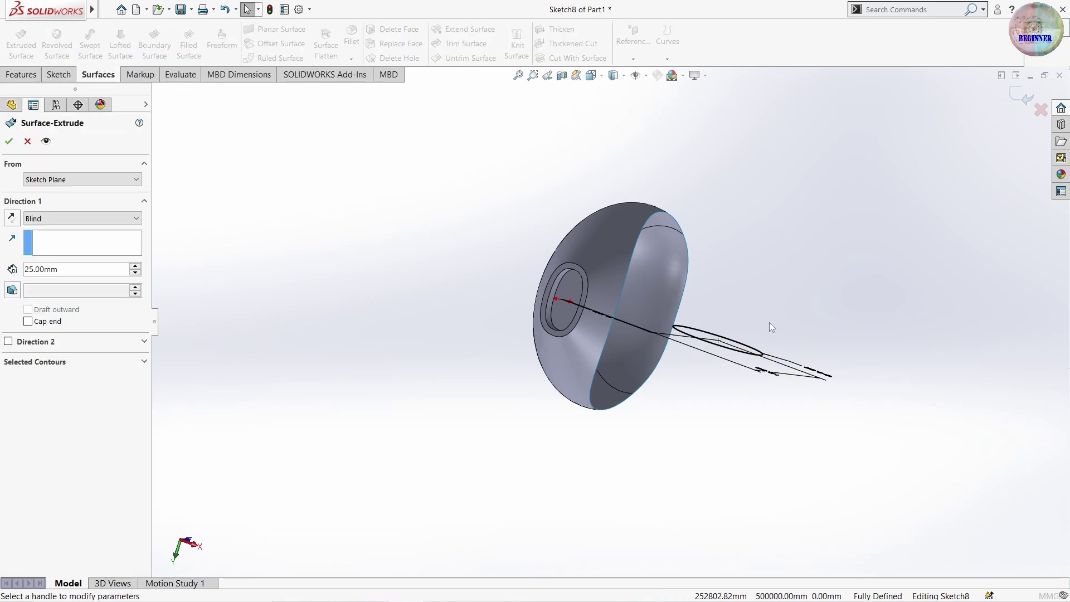
pyautogui.click(126, 180)
pyautogui.click(60, 219)
pyautogui.write('5')
pyautogui.press('Return')
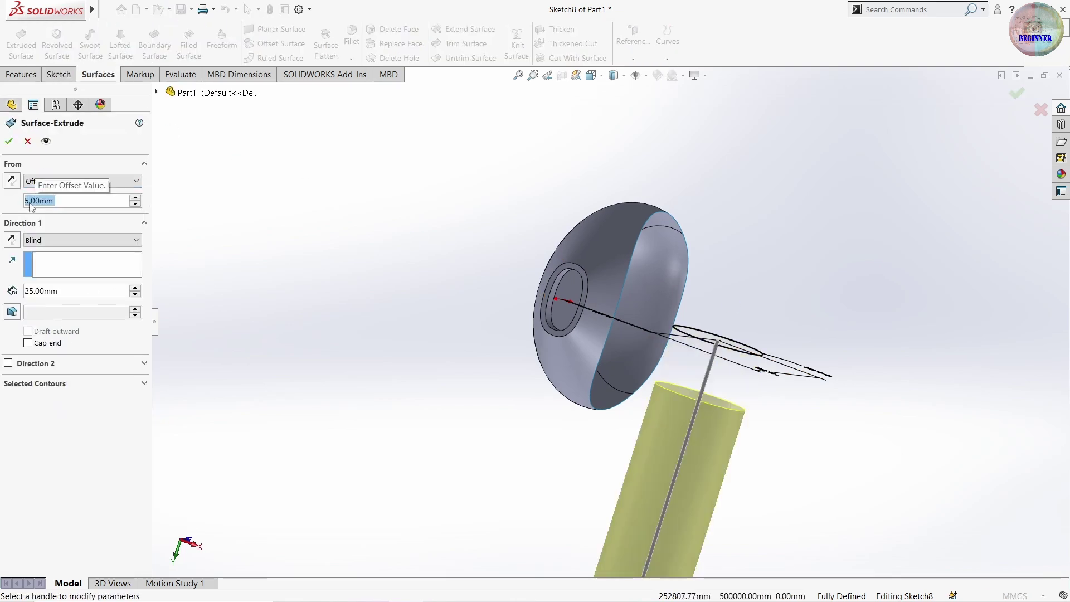
pyautogui.moveTo(731, 435); pyautogui.dragTo(489, 415, button='middle')
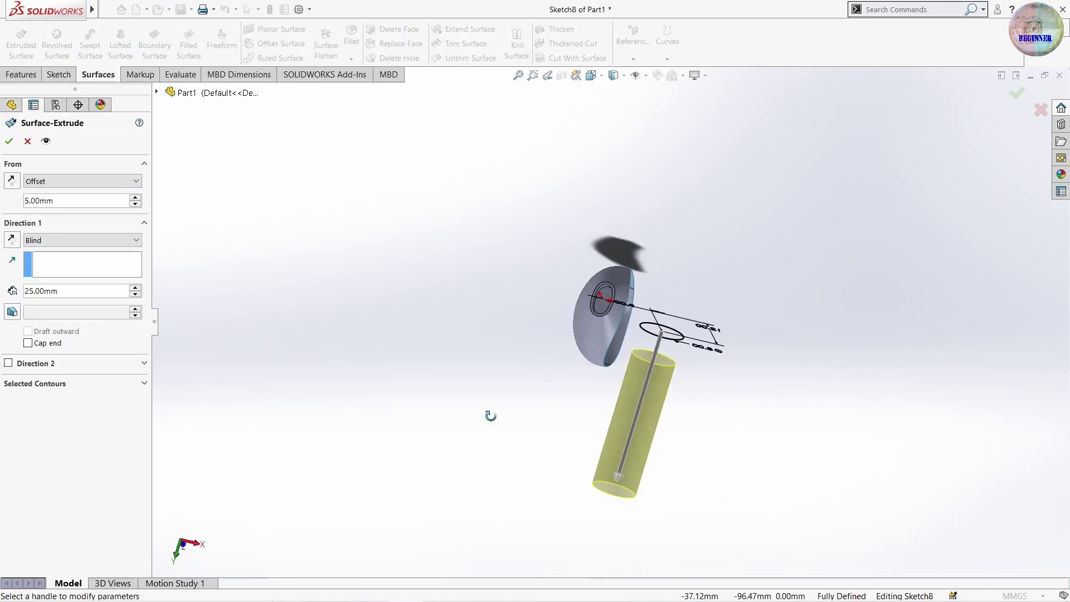
pyautogui.click(8, 141)
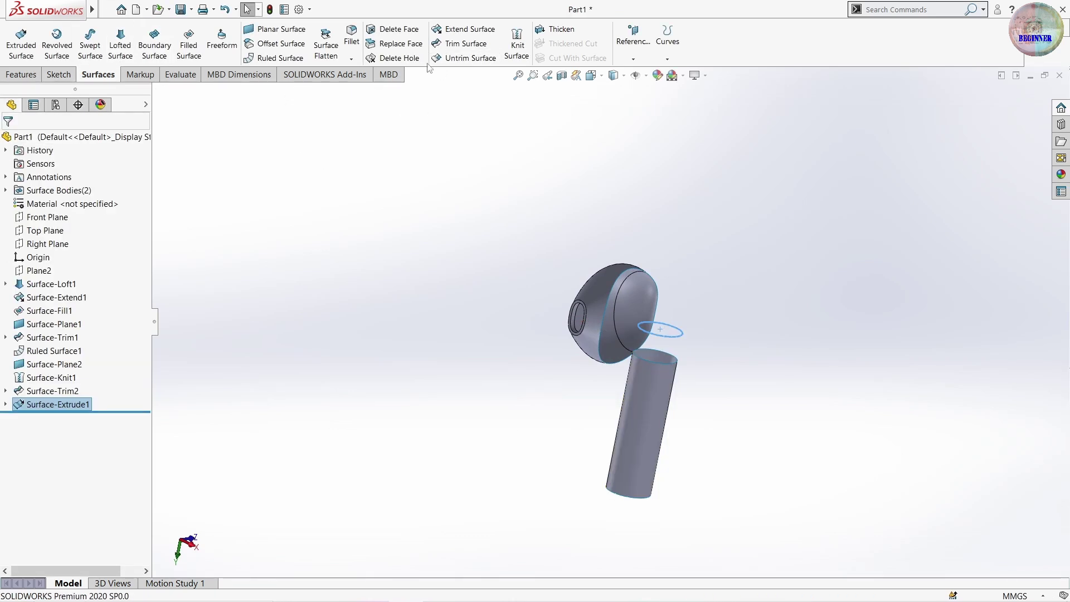
# Rotate the Surface-Trim2 head body 25° about X using Move/Copy Bodies, without copying
pyautogui.write('mov')
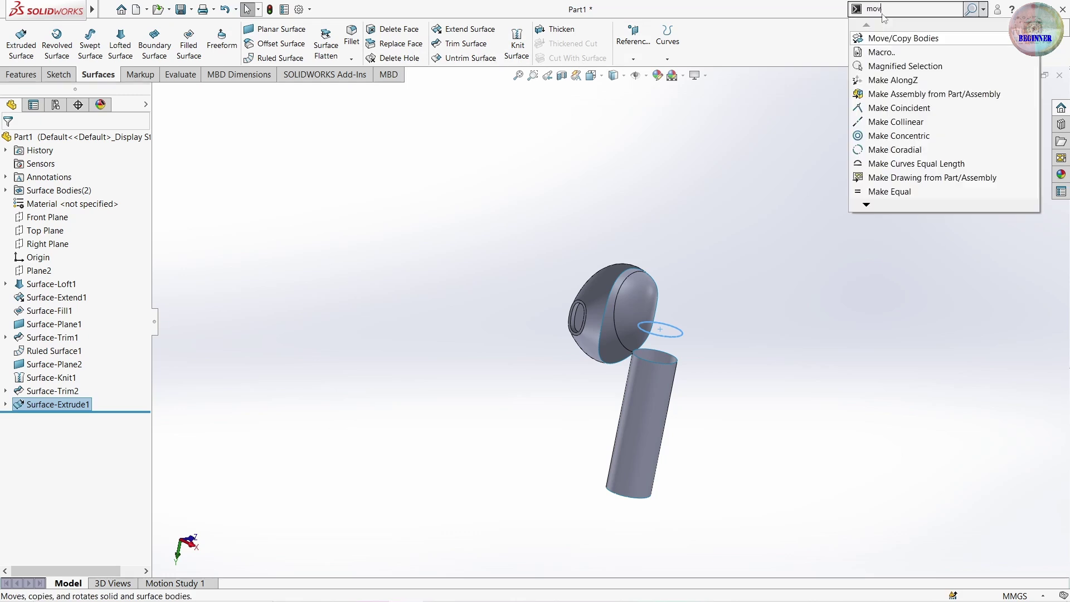
pyautogui.write('e')
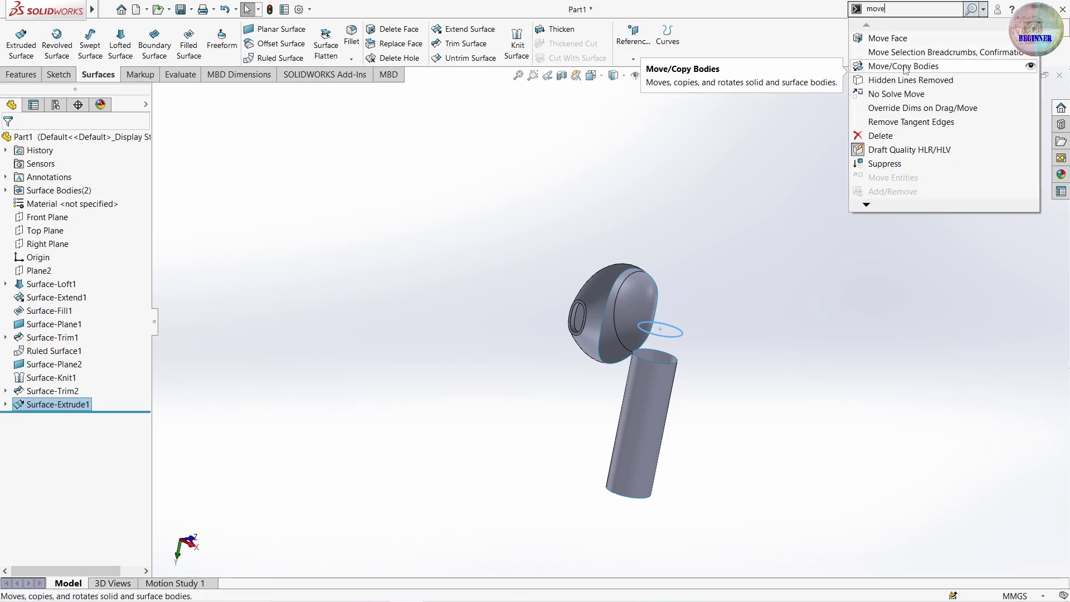
pyautogui.click(904, 67)
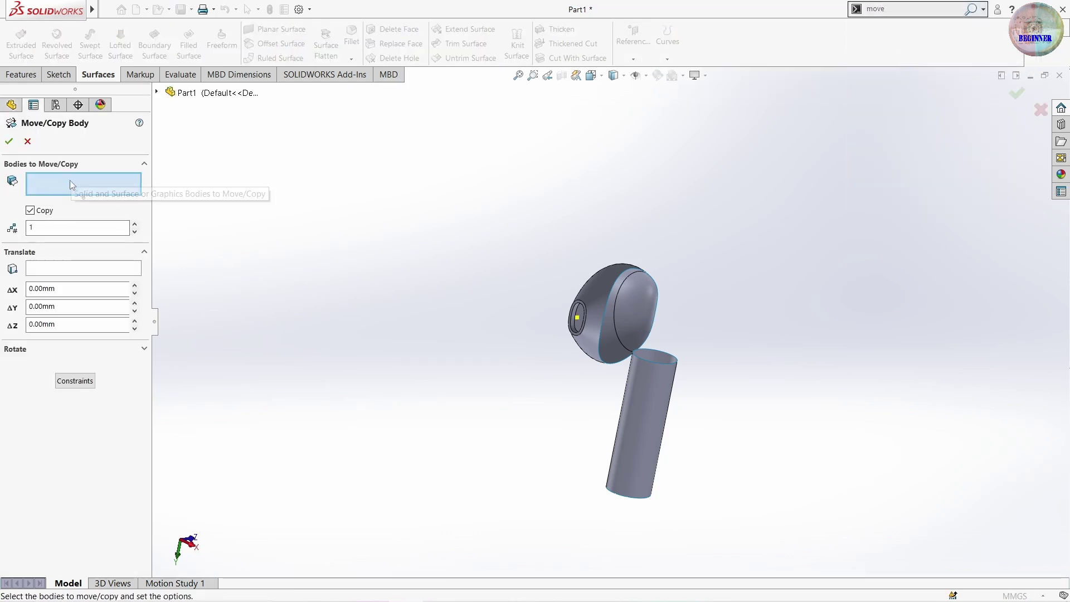
pyautogui.click(45, 213)
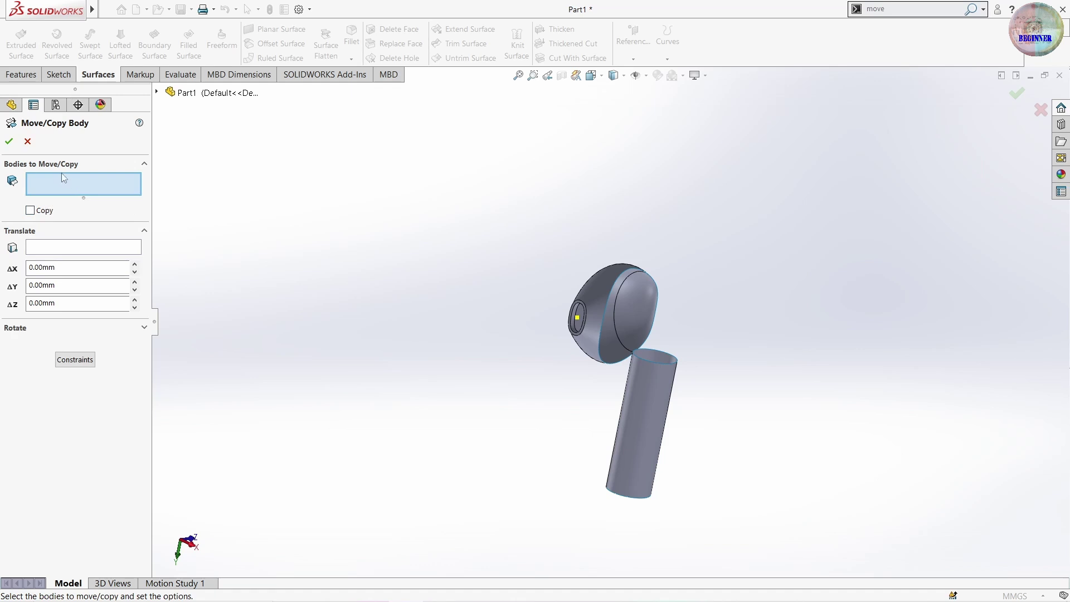
pyautogui.click(601, 289)
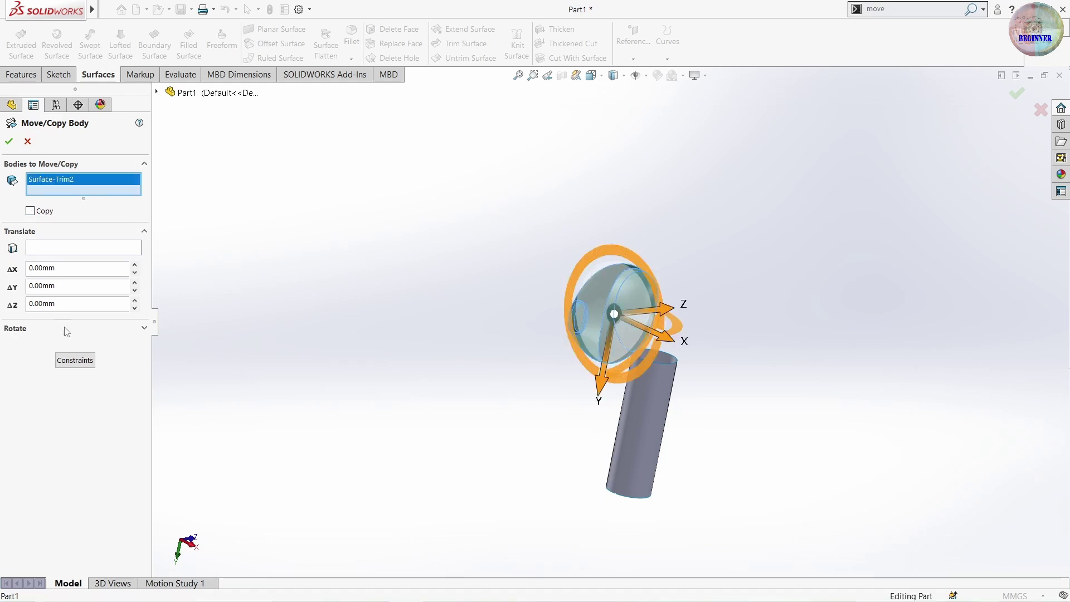
pyautogui.click(39, 330)
pyautogui.write('25')
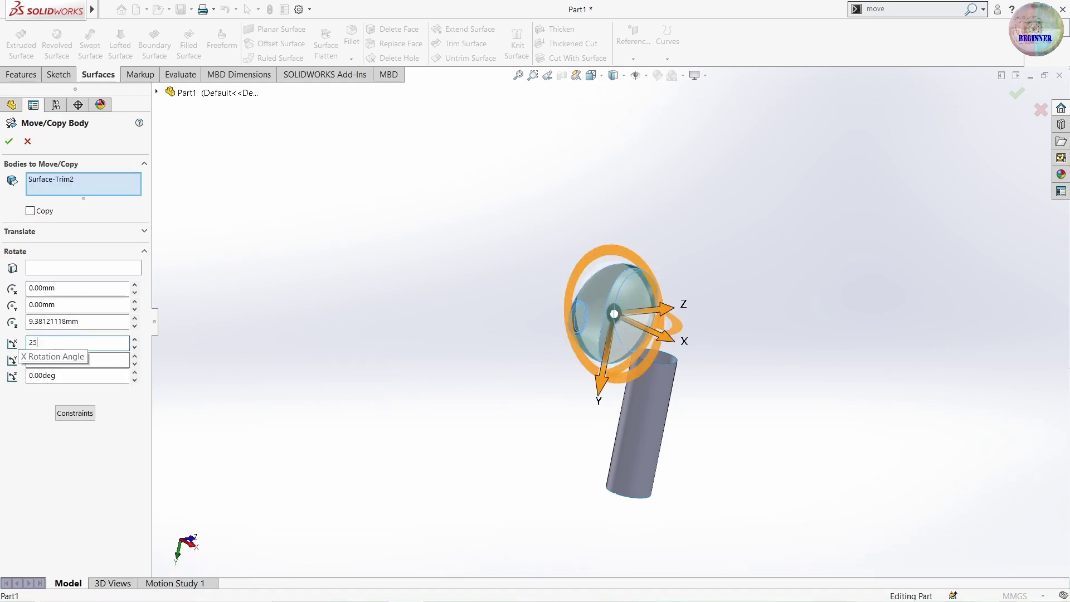
pyautogui.press('Return')
pyautogui.click(9, 141)
pyautogui.moveTo(460, 418); pyautogui.dragTo(563, 387, button='middle')
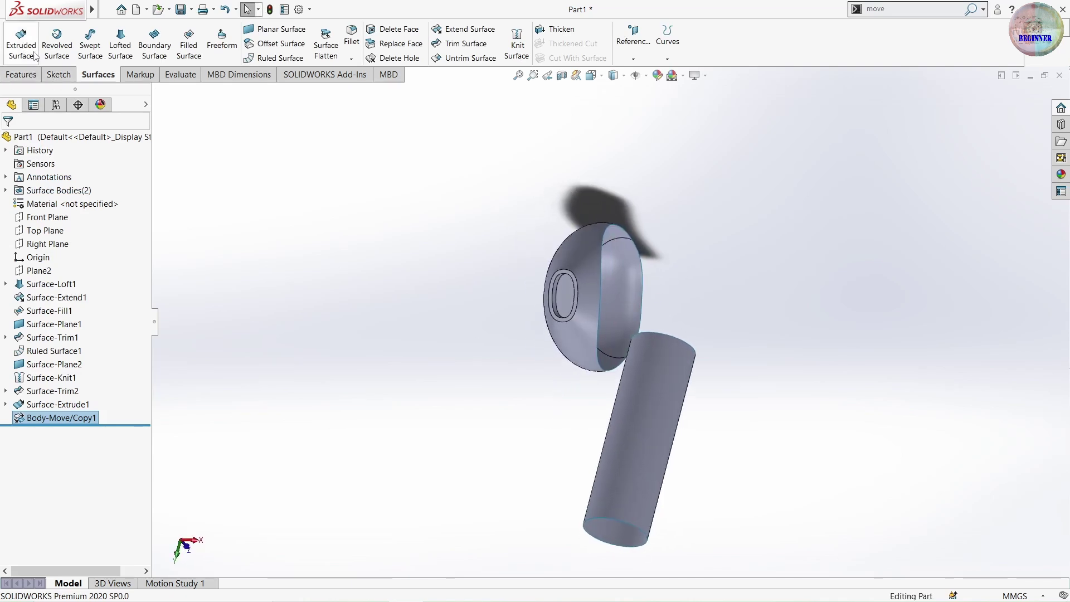
# Start a lofted surface from the head's open edge to the stem's top edge
pyautogui.click(120, 45)
pyautogui.rightClick(747, 206)
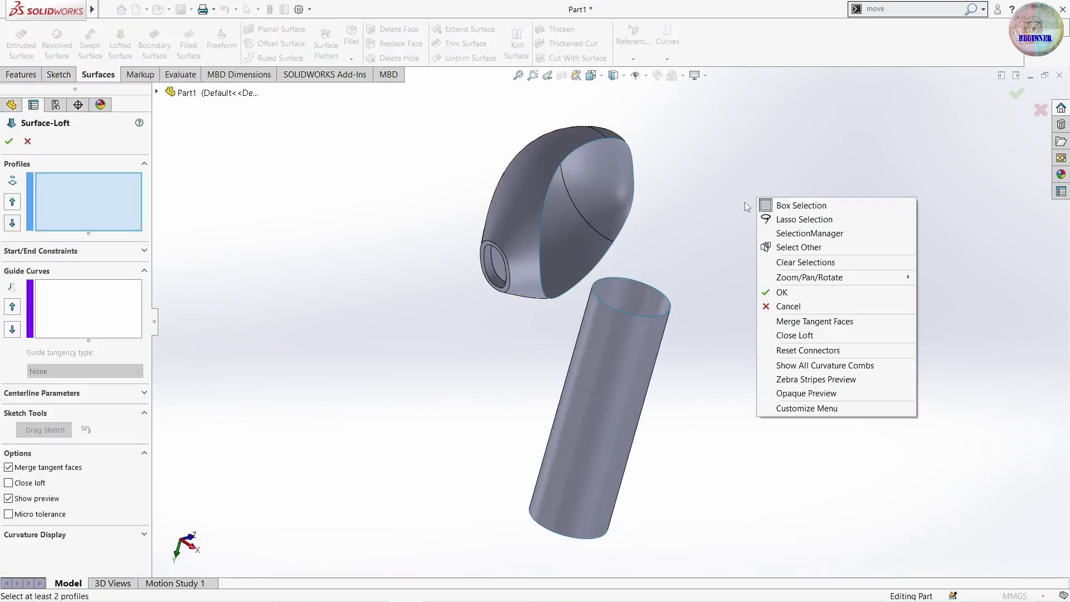
pyautogui.click(789, 234)
pyautogui.click(583, 154)
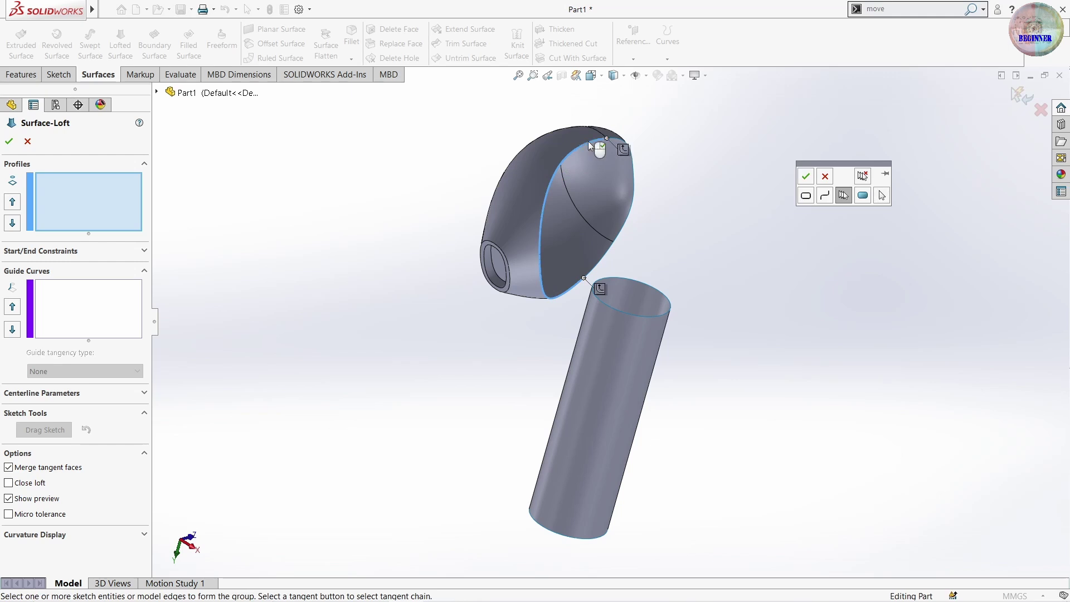
pyautogui.click(805, 178)
pyautogui.click(639, 320)
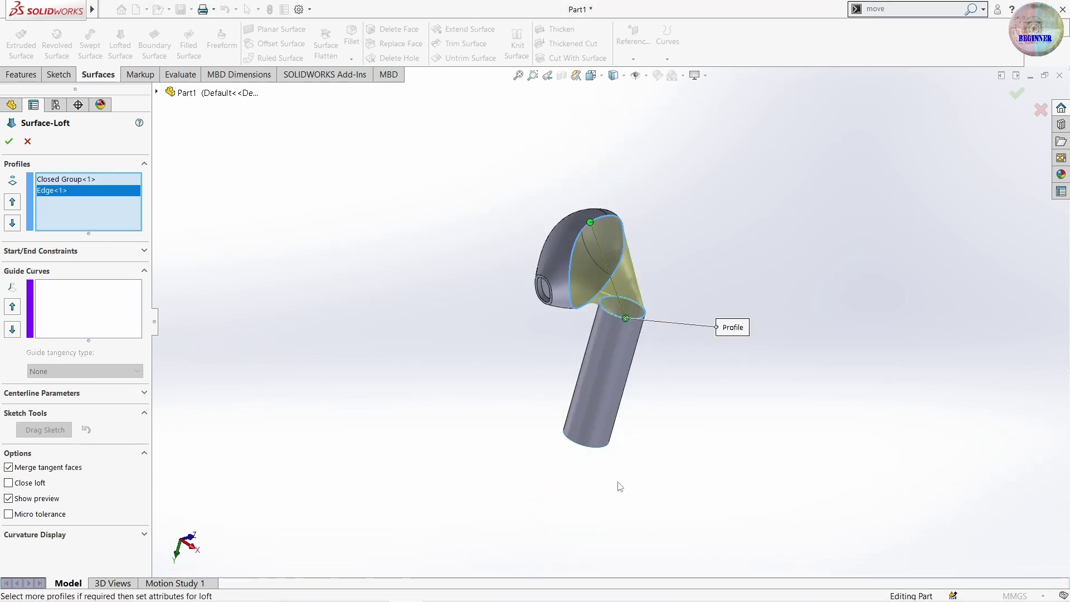
pyautogui.moveTo(616, 485); pyautogui.dragTo(624, 334, button='middle')
# Set the loft start Tangency To Face, end Normal To Profile, and accept it
pyautogui.click(62, 251)
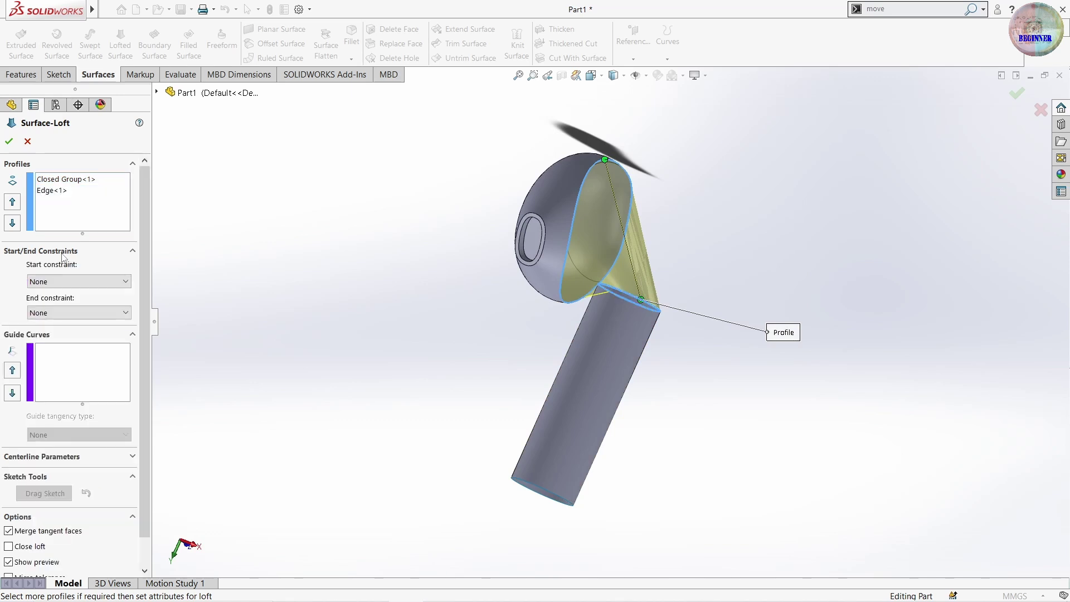
pyautogui.click(78, 312)
pyautogui.click(78, 339)
pyautogui.click(89, 284)
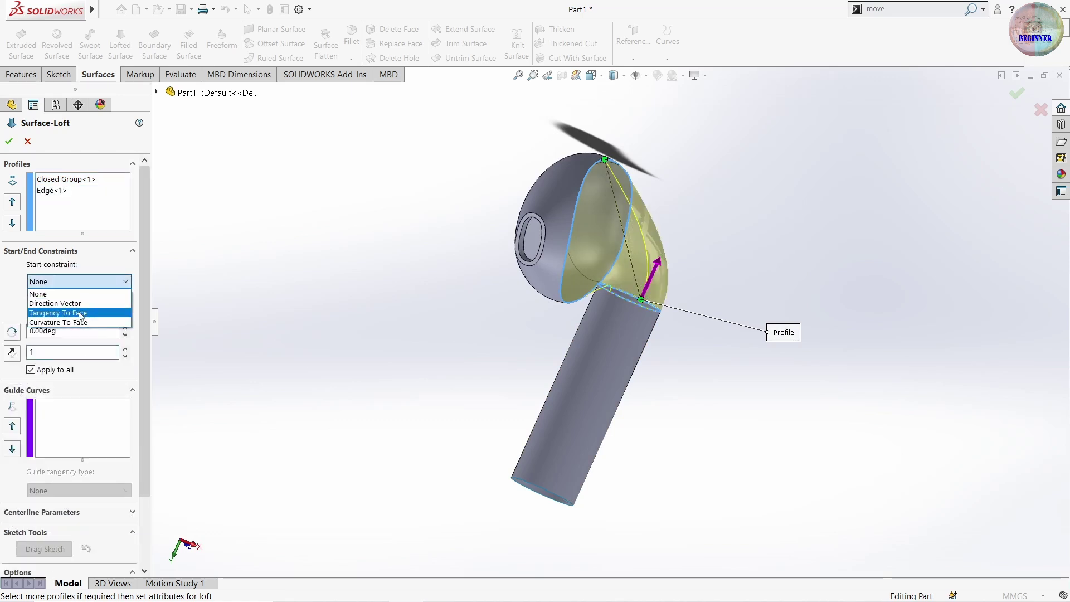
pyautogui.click(80, 314)
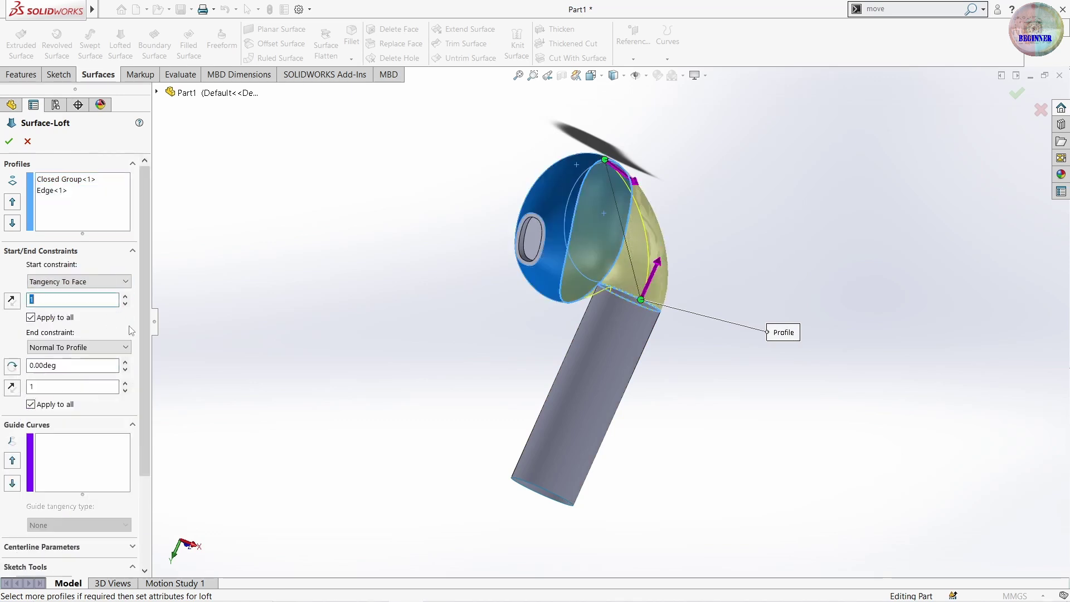
pyautogui.click(9, 142)
pyautogui.moveTo(297, 221); pyautogui.dragTo(454, 329, button='middle')
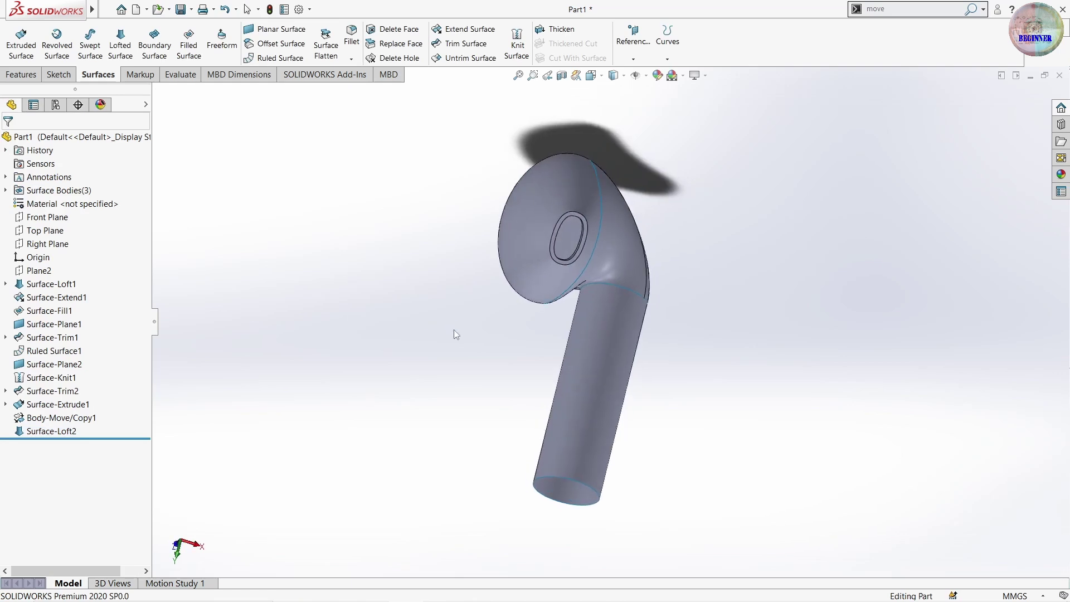
pyautogui.scroll(-3, 470, 251)
pyautogui.scroll(3, 470, 251)
# Cap the stem's open bottom end with a planar surface on its end edge
pyautogui.moveTo(366, 359)
pyautogui.mouseDown(button='middle')
pyautogui.moveTo(433, 338)
pyautogui.moveTo(366, 395)
pyautogui.moveTo(428, 349)
pyautogui.mouseUp(button='middle')
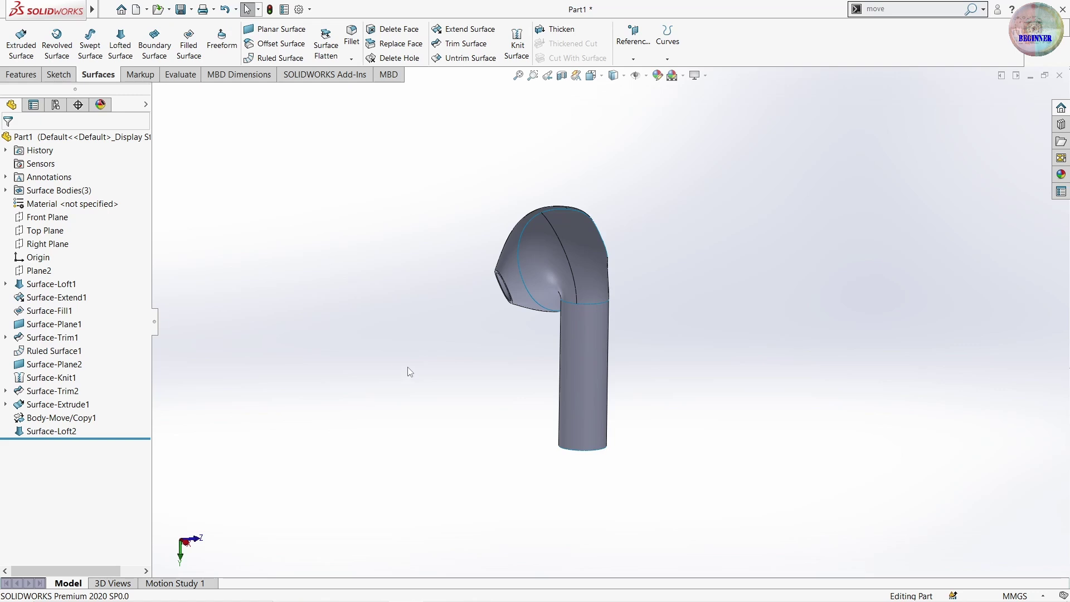
pyautogui.moveTo(475, 380); pyautogui.dragTo(576, 162, button='middle')
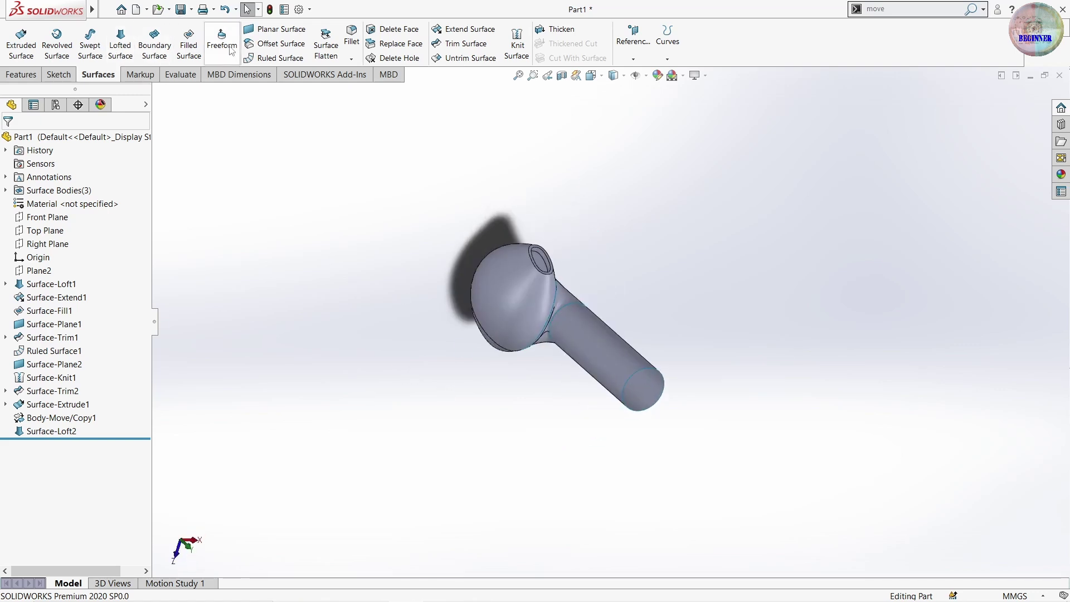
pyautogui.click(273, 29)
pyautogui.scroll(-5, 562, 296)
pyautogui.click(564, 294)
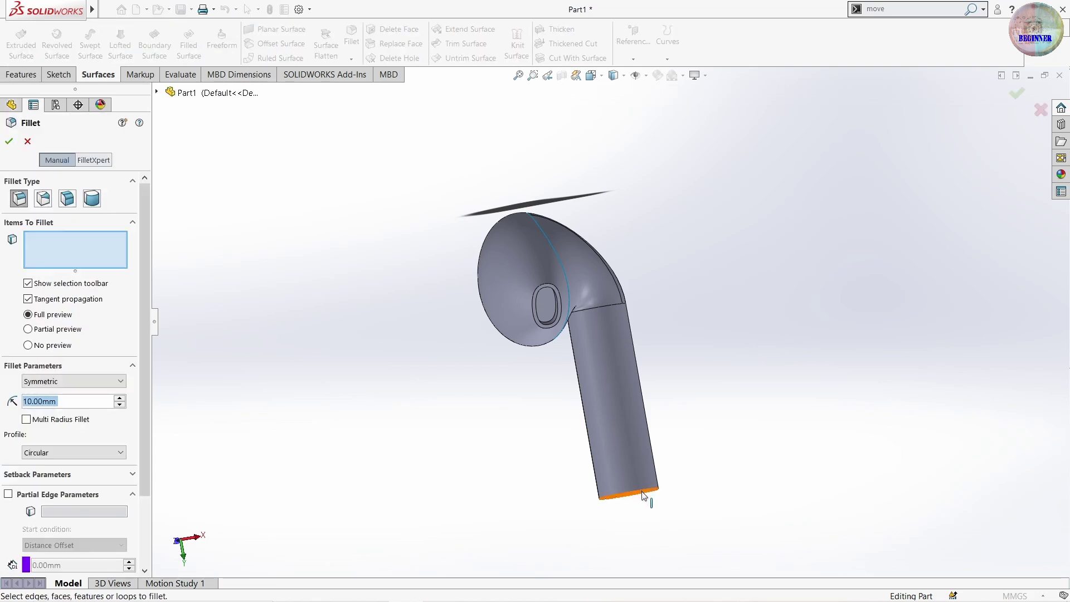
# Round the stem's bottom edge with a 1.5 mm fillet
pyautogui.click(625, 488)
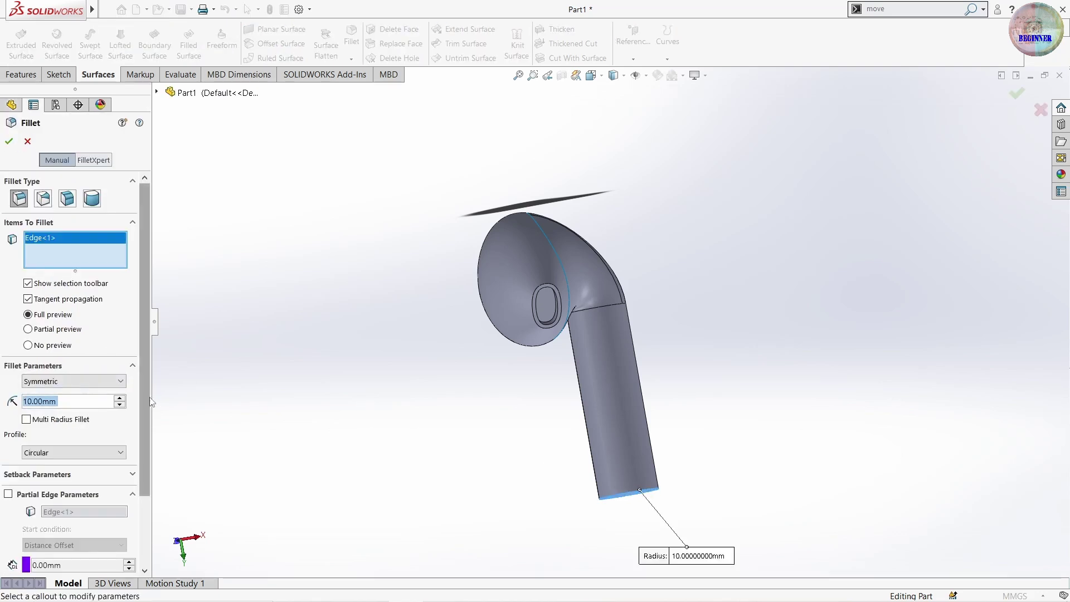
pyautogui.write('1.5')
pyautogui.press('Return')
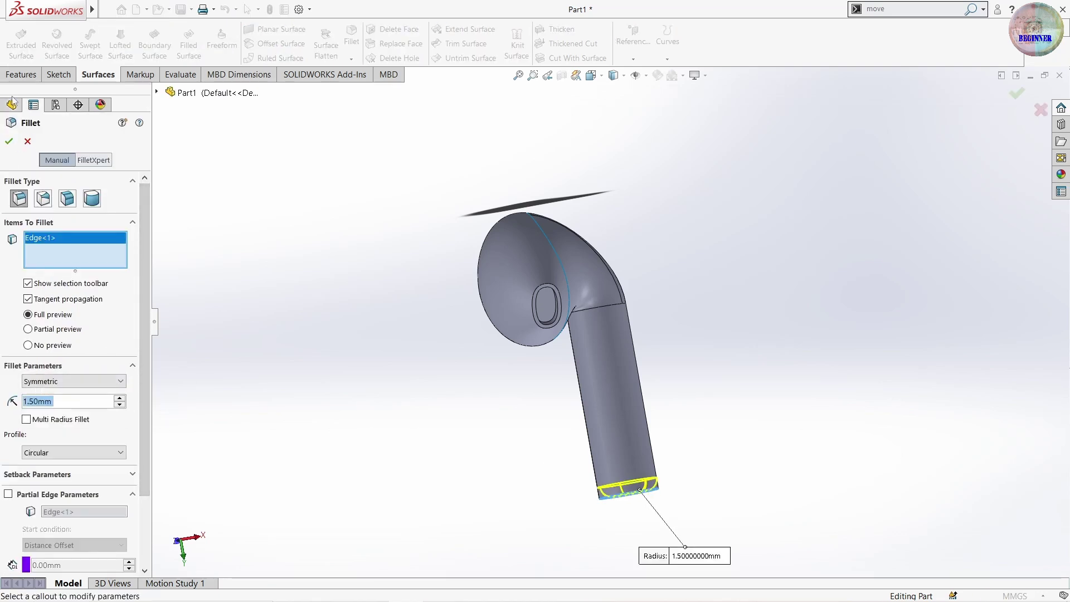
pyautogui.click(9, 141)
pyautogui.moveTo(597, 360)
pyautogui.mouseDown(button='middle')
pyautogui.moveTo(530, 387)
pyautogui.moveTo(434, 375)
pyautogui.mouseUp(button='middle')
pyautogui.scroll(-5, 482, 380)
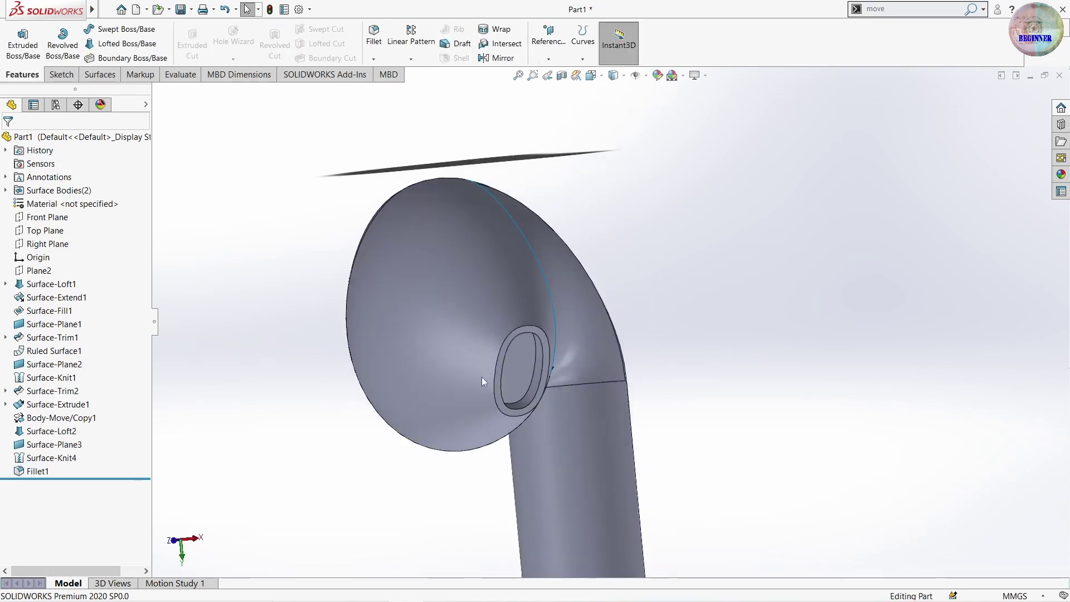
# Apply black Painted > Car appearance to the speaker opening face only
pyautogui.click(1061, 174)
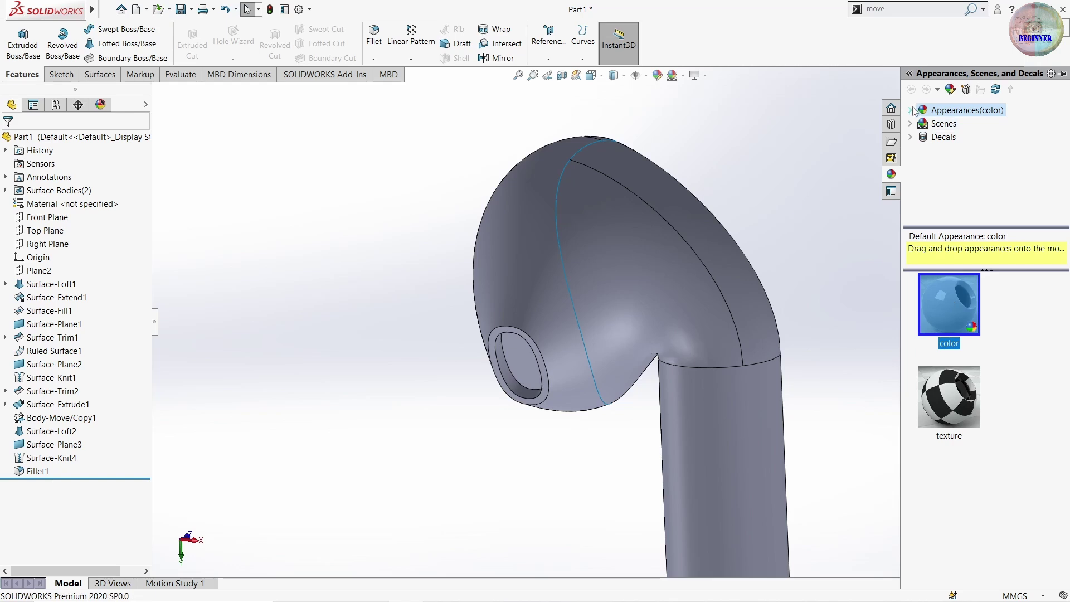
pyautogui.click(910, 109)
pyautogui.click(957, 150)
pyautogui.click(963, 164)
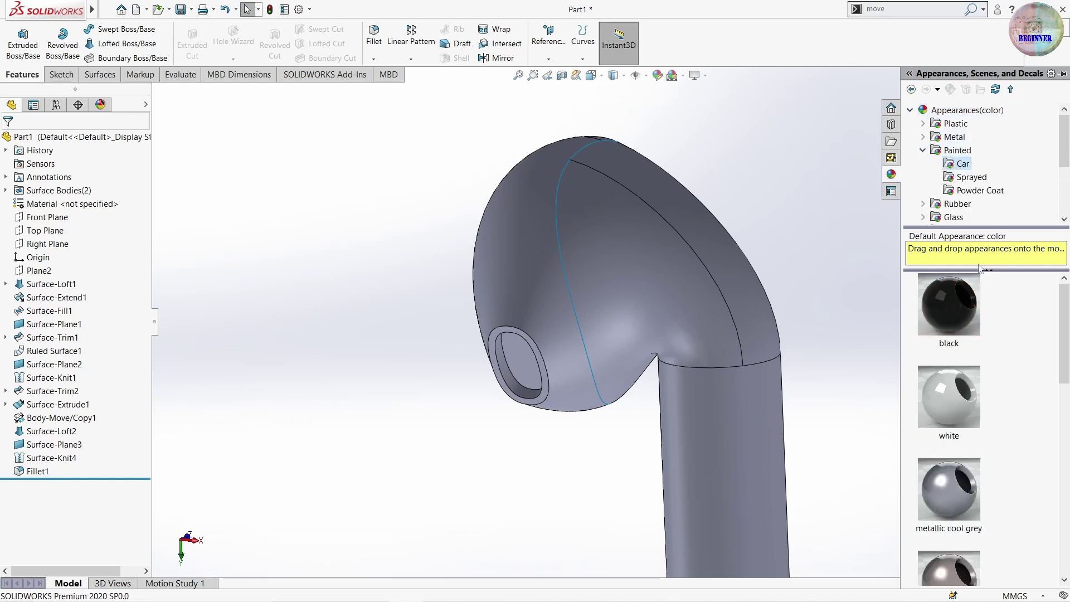
pyautogui.moveTo(949, 304); pyautogui.dragTo(528, 359)
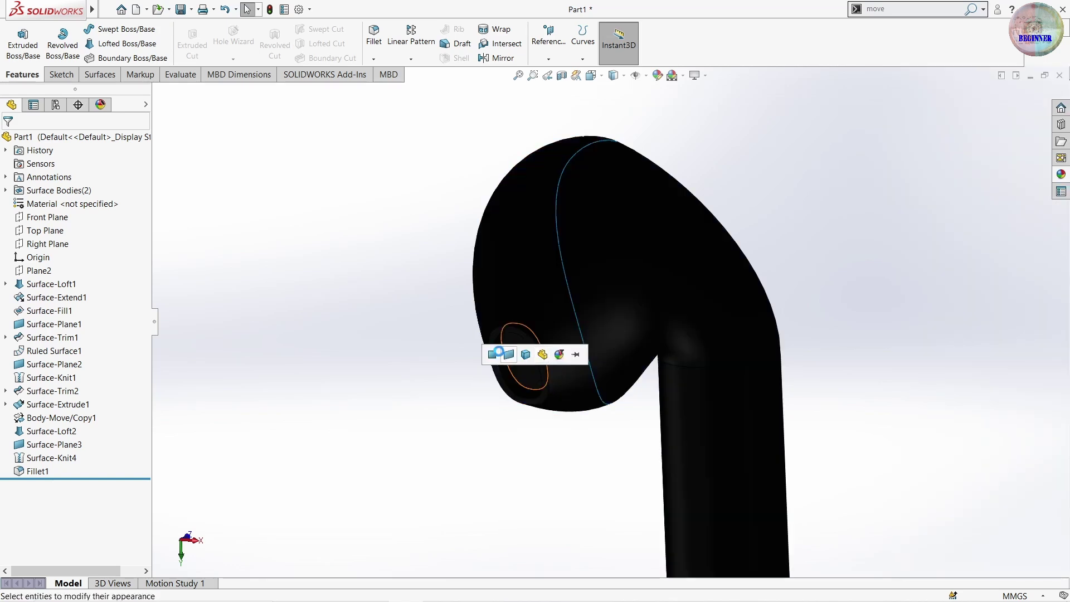
pyautogui.click(496, 353)
# Paint the stem's bottom face black and the rest of the earbud body white
pyautogui.scroll(2, 730, 422)
pyautogui.scroll(2, 659, 508)
pyautogui.moveTo(658, 509); pyautogui.dragTo(677, 457, button='middle')
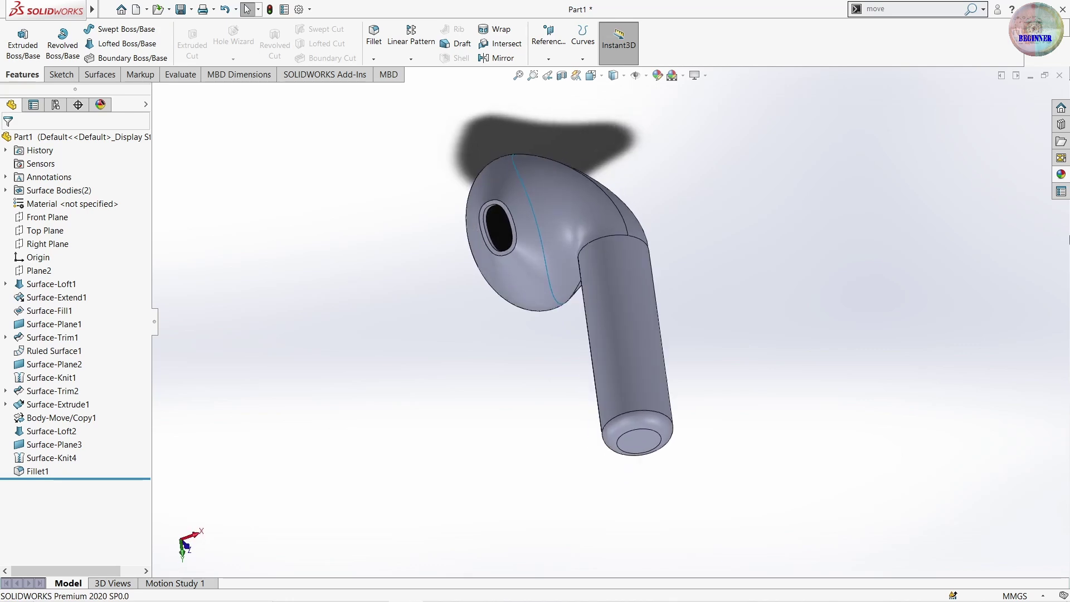
pyautogui.click(1060, 174)
pyautogui.moveTo(949, 304); pyautogui.dragTo(645, 449)
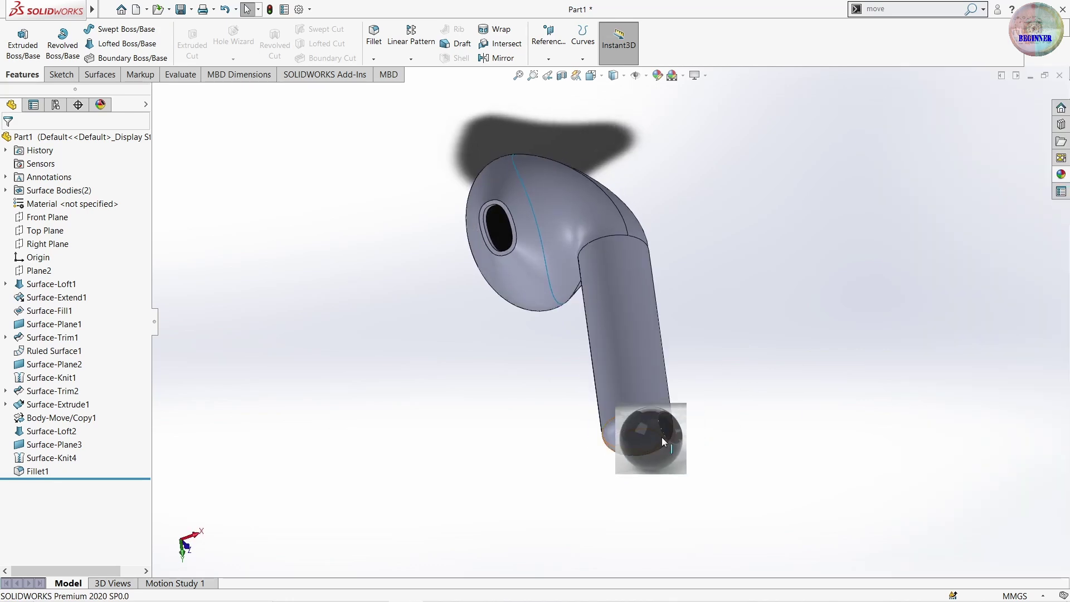
pyautogui.click(641, 440)
pyautogui.click(1061, 173)
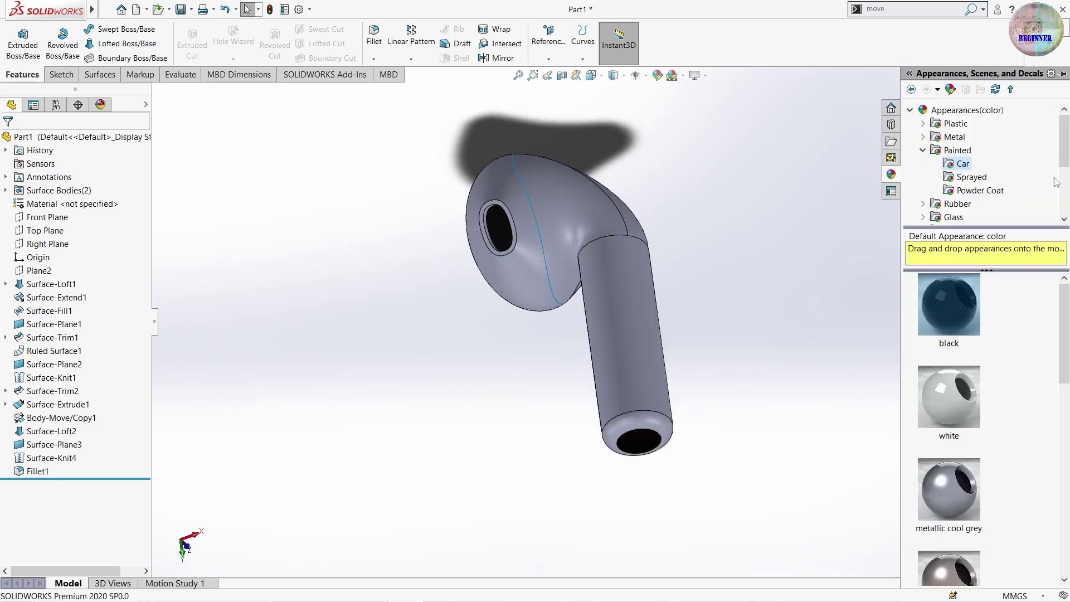
pyautogui.moveTo(950, 397); pyautogui.dragTo(636, 305)
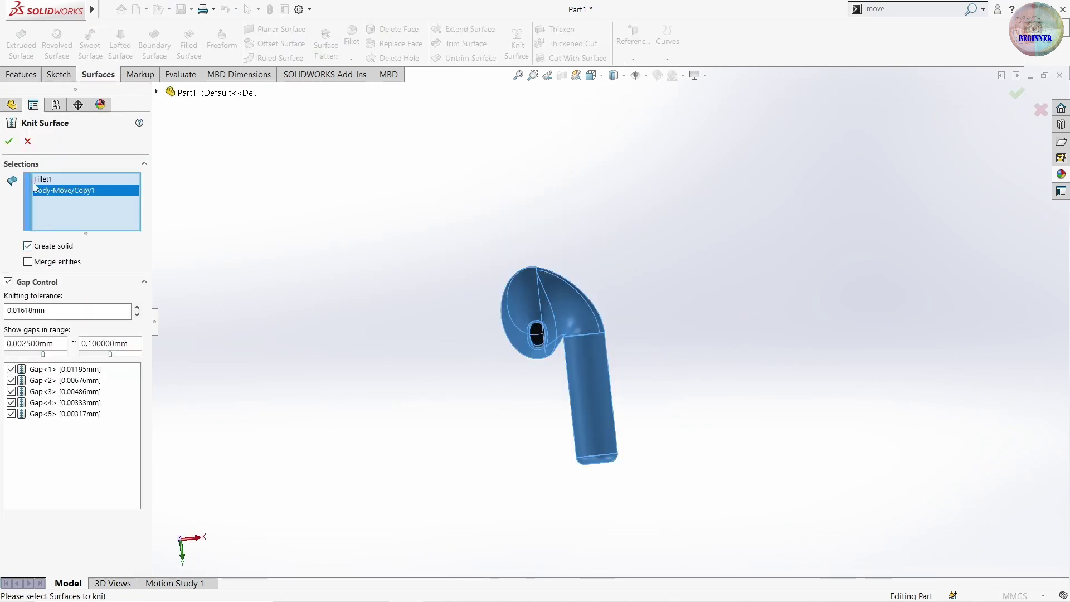
# Confirm the knit into a single solid and select the Right Plane as reference
pyautogui.click(8, 141)
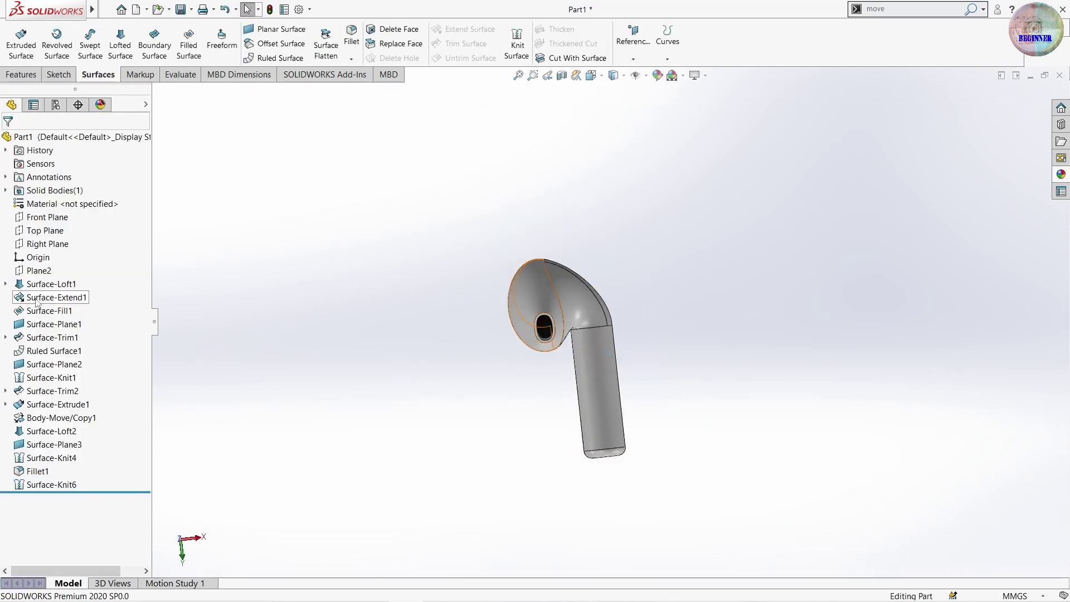
pyautogui.click(50, 245)
pyautogui.moveTo(239, 248)
pyautogui.mouseDown(button='middle')
pyautogui.moveTo(289, 246)
pyautogui.moveTo(272, 333)
pyautogui.mouseUp(button='middle')
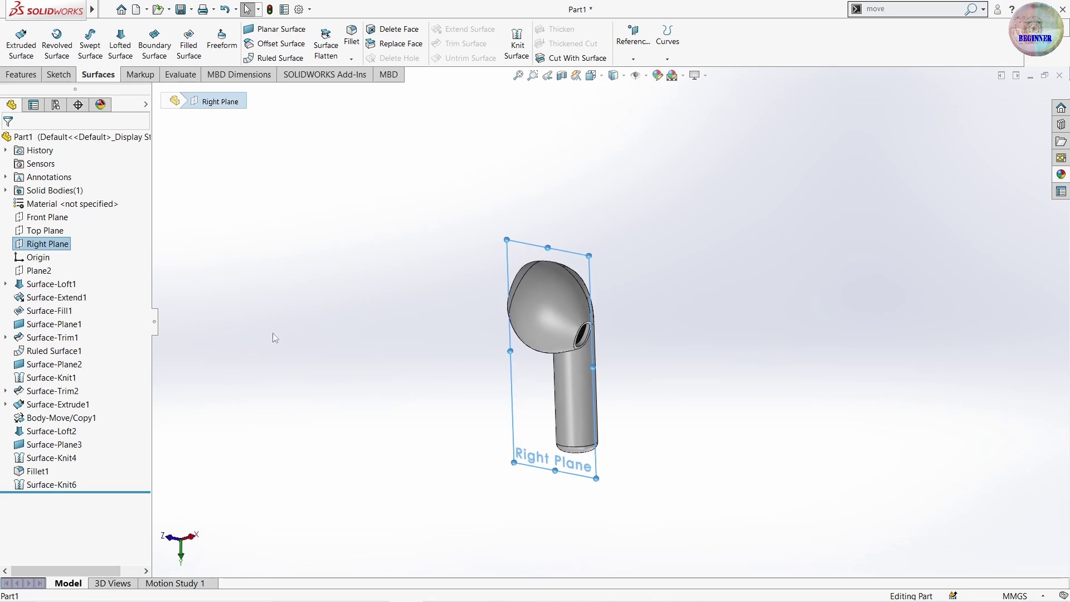
pyautogui.moveTo(534, 276)
pyautogui.mouseDown(button='middle')
pyautogui.moveTo(416, 344)
pyautogui.moveTo(592, 124)
pyautogui.mouseUp(button='middle')
pyautogui.scroll(2, 567, 51)
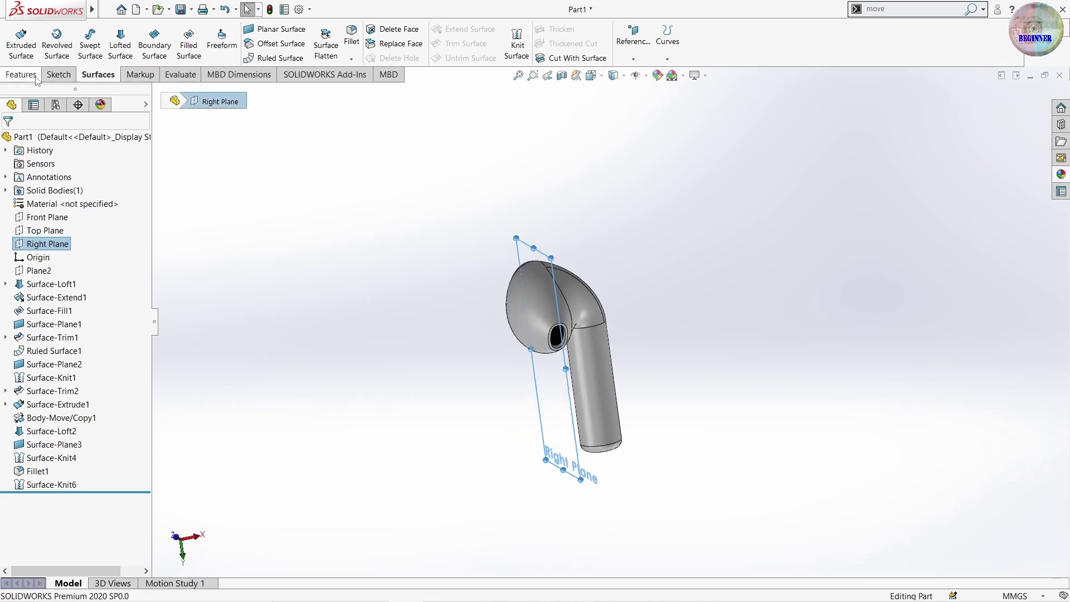
# Create Plane4 offset 10 mm from the Right Plane on the flipped side
pyautogui.click(566, 54)
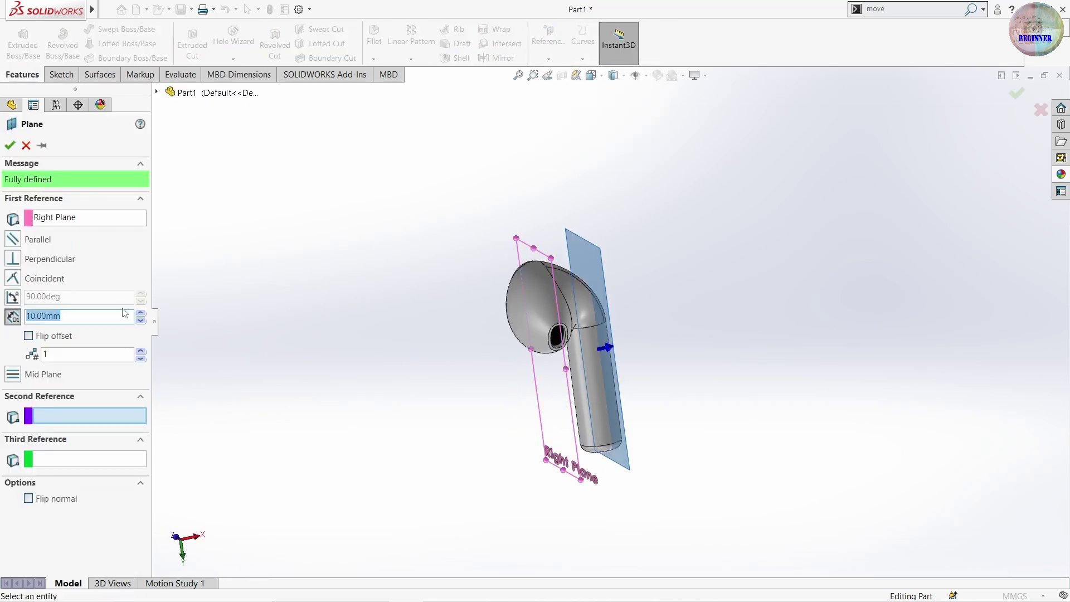
pyautogui.click(51, 337)
pyautogui.moveTo(413, 390); pyautogui.dragTo(428, 391, button='middle')
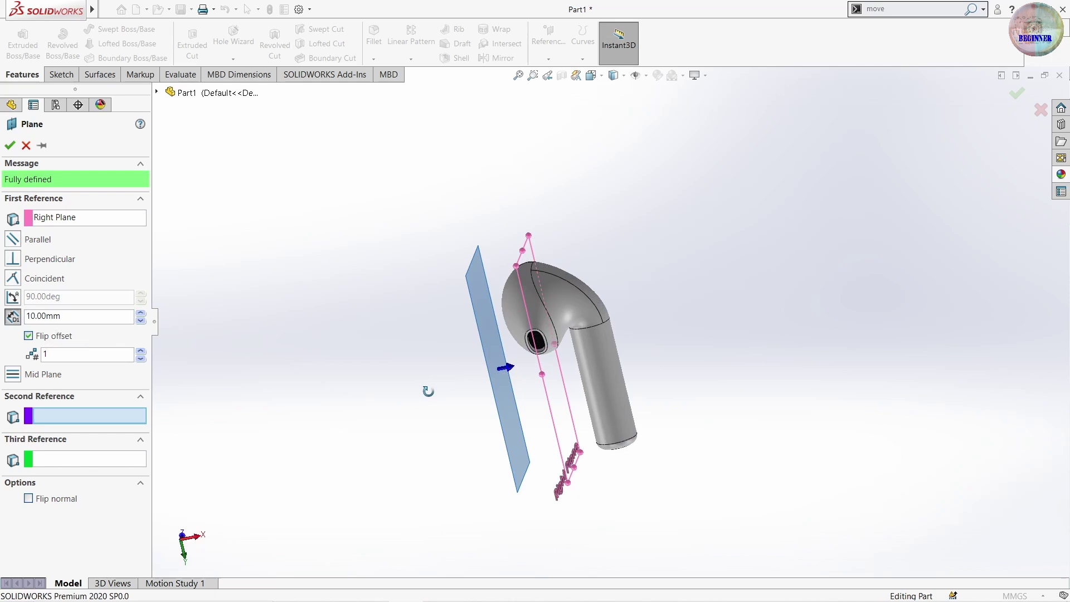
pyautogui.click(9, 145)
pyautogui.moveTo(403, 351); pyautogui.dragTo(435, 329, button='middle')
# Start a sketch on Plane4 and orient the view normal to it
pyautogui.rightClick(23, 498)
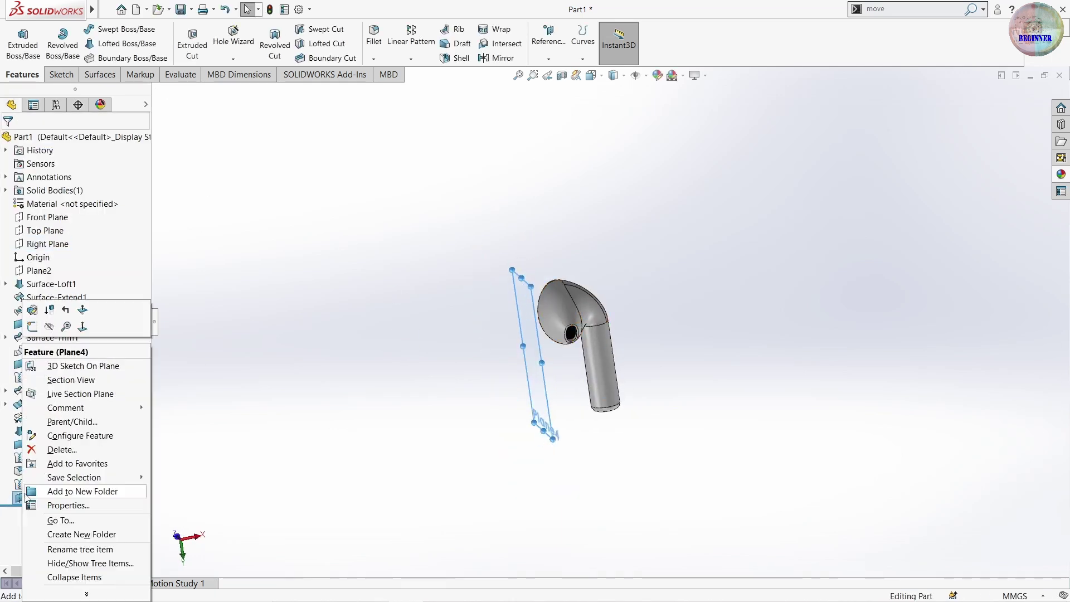
pyautogui.click(35, 326)
pyautogui.click(43, 514)
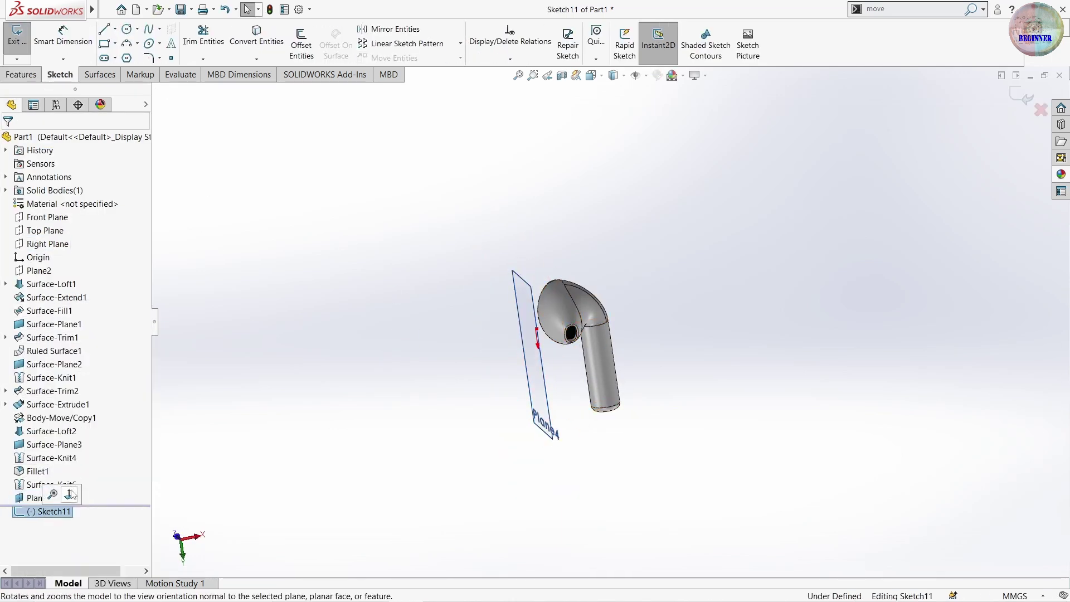
pyautogui.hotkey('ctrl', '8')
pyautogui.moveTo(440, 427)
pyautogui.mouseDown(button='middle')
pyautogui.moveTo(512, 338)
pyautogui.moveTo(633, 334)
pyautogui.mouseUp(button='middle')
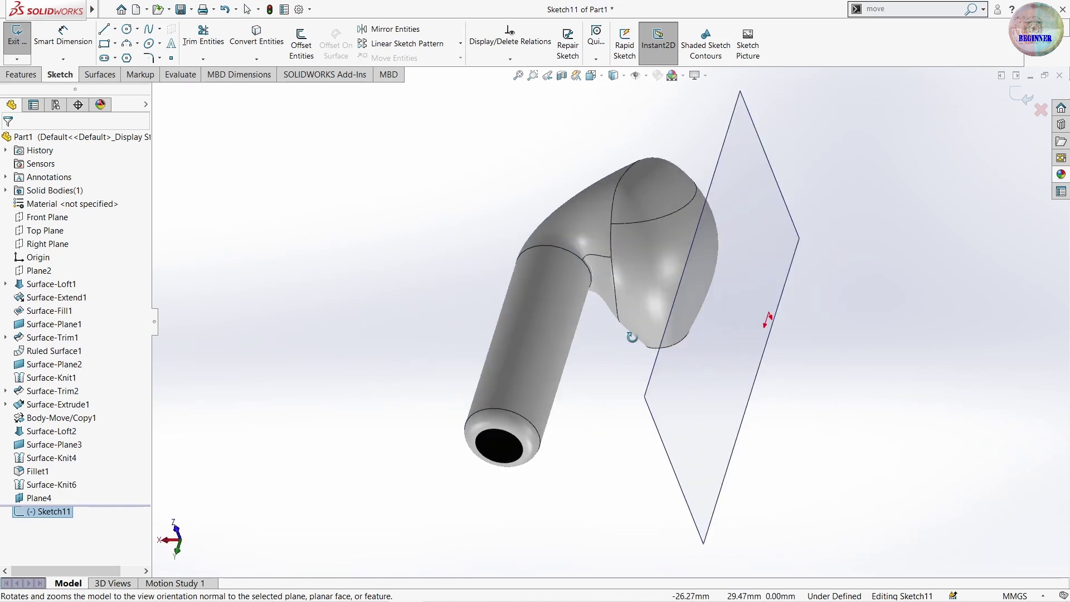
pyautogui.click(53, 234)
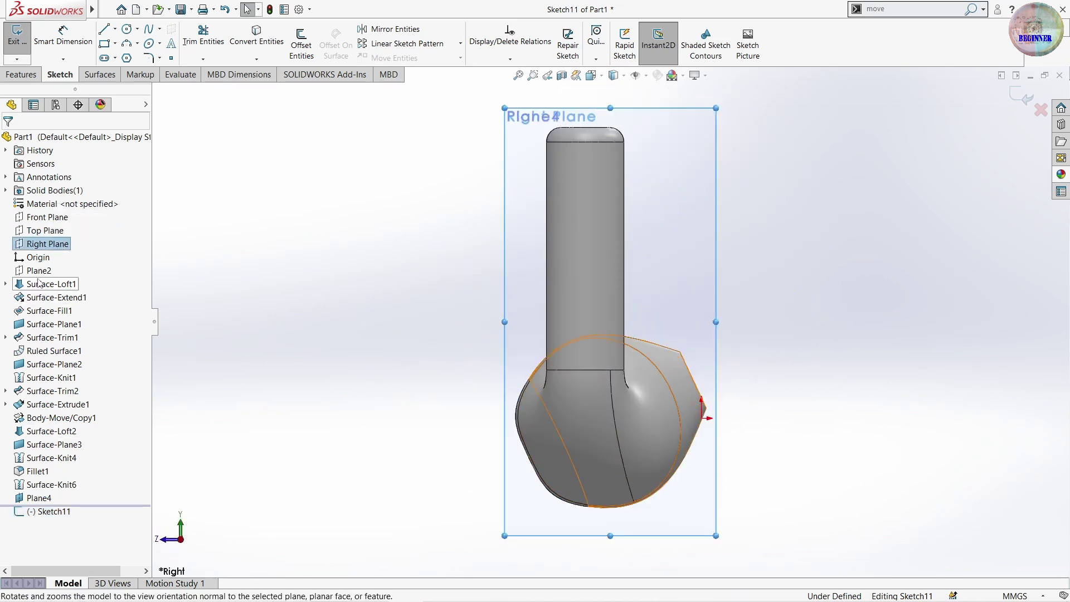
pyautogui.click(49, 244)
pyautogui.click(78, 230)
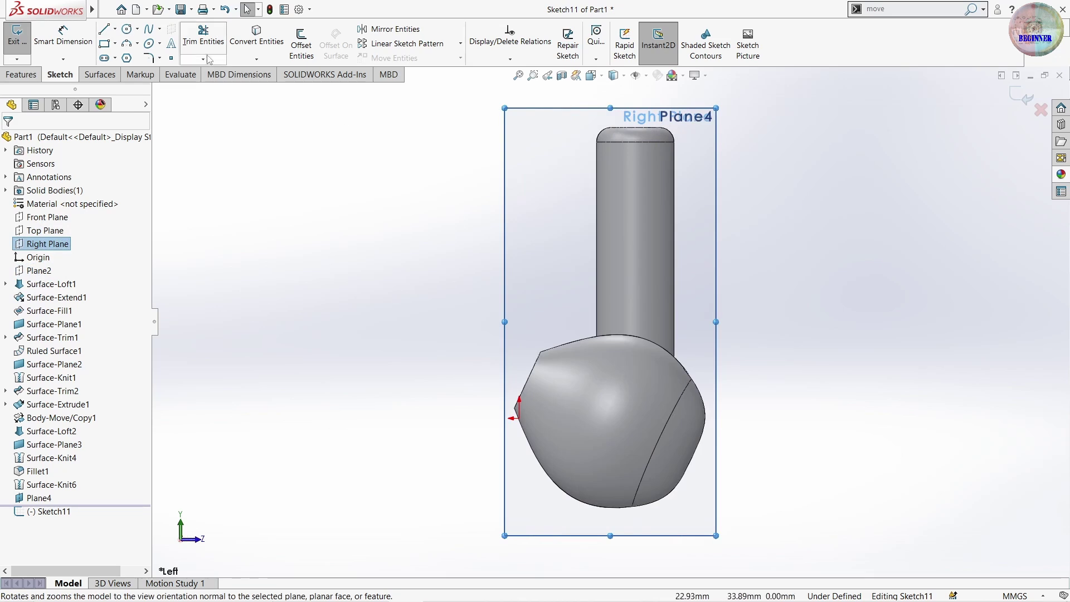
# Draw a straight slot on the earbud head with 6.50 mm between centres
pyautogui.click(574, 394)
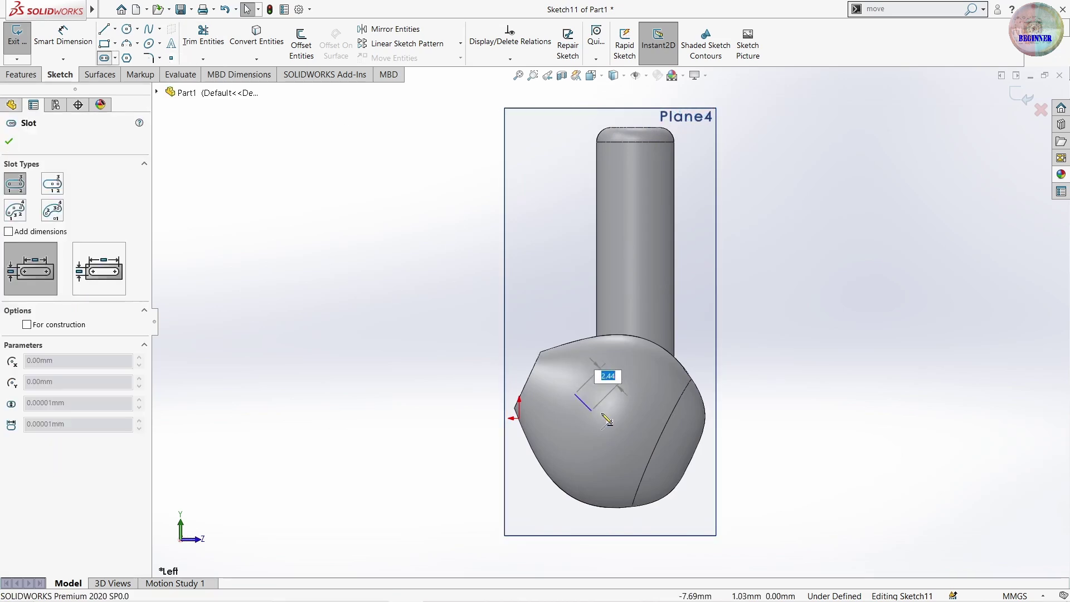
pyautogui.click(629, 435)
pyautogui.click(620, 453)
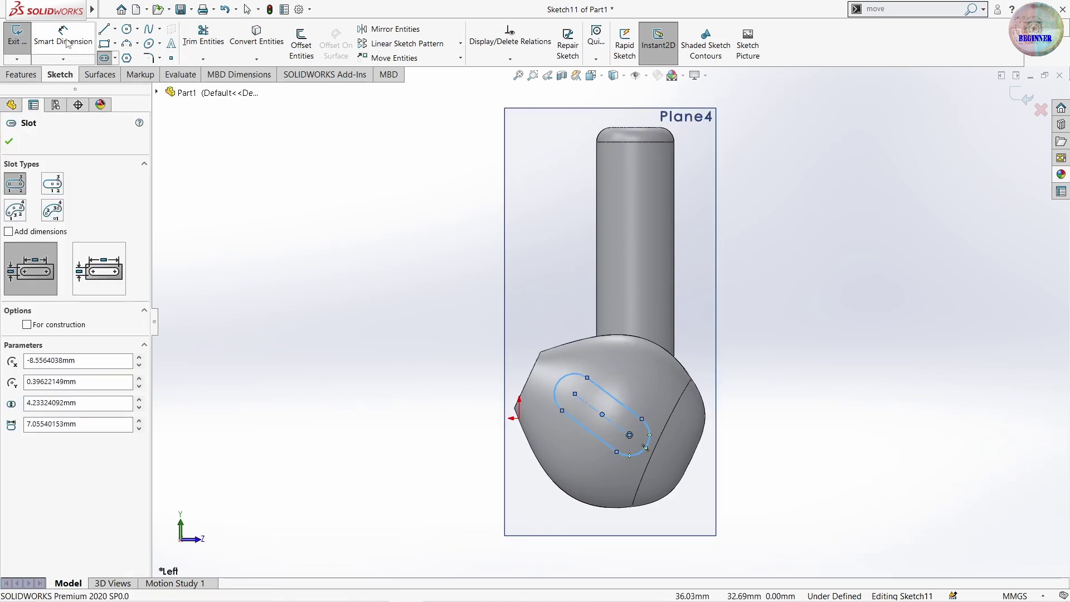
pyautogui.moveTo(628, 441); pyautogui.dragTo(630, 412, button='right')
pyautogui.click(630, 412)
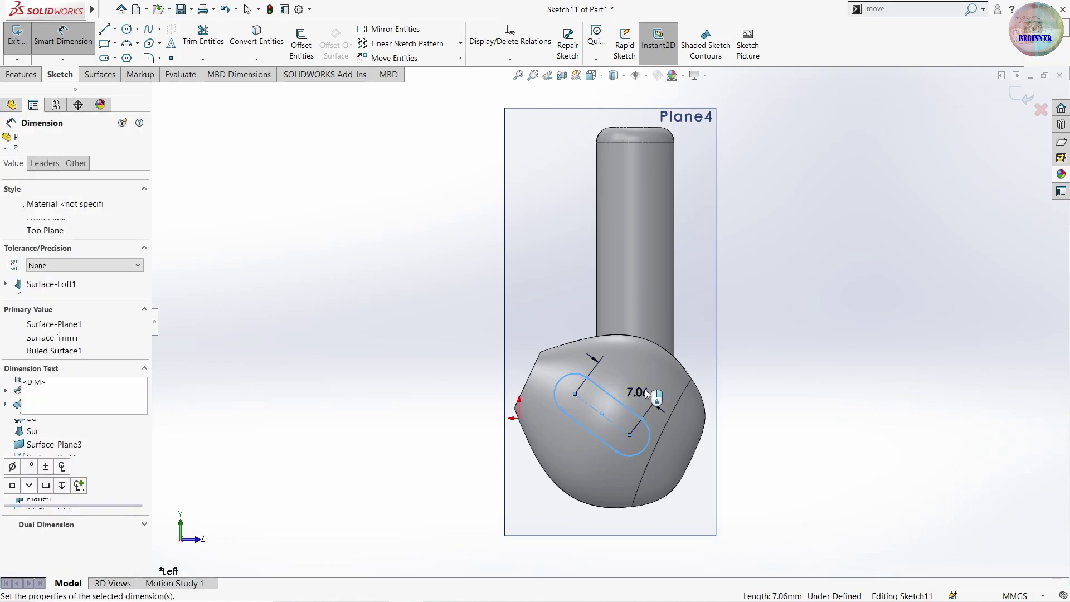
pyautogui.click(644, 389)
pyautogui.write('6.5')
pyautogui.press('Return')
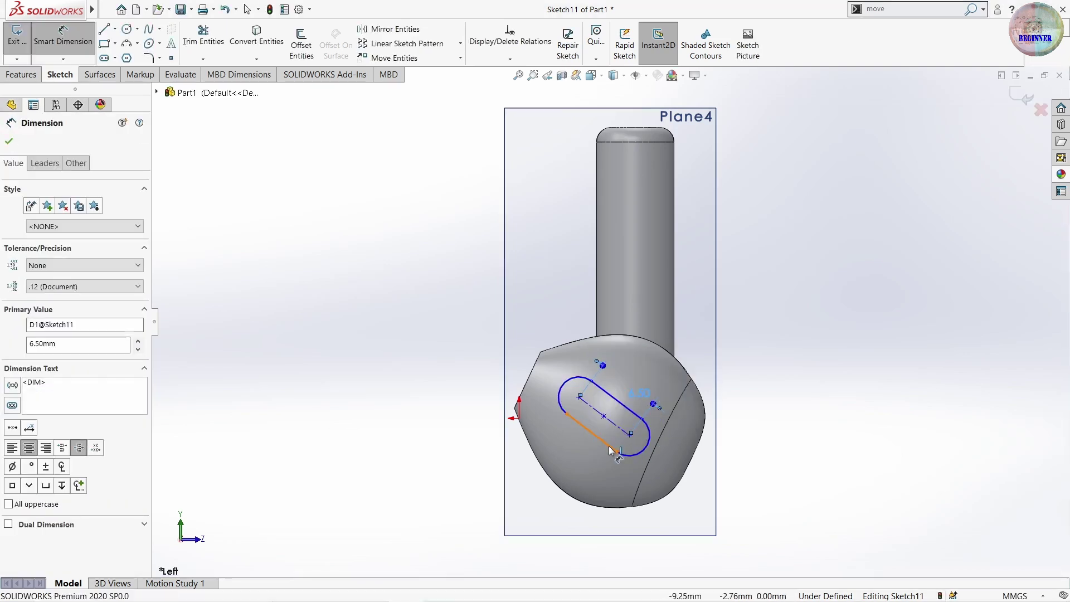
# Dimension the slot width to 4.00 mm and exit the sketch
pyautogui.click(648, 441)
pyautogui.click(695, 477)
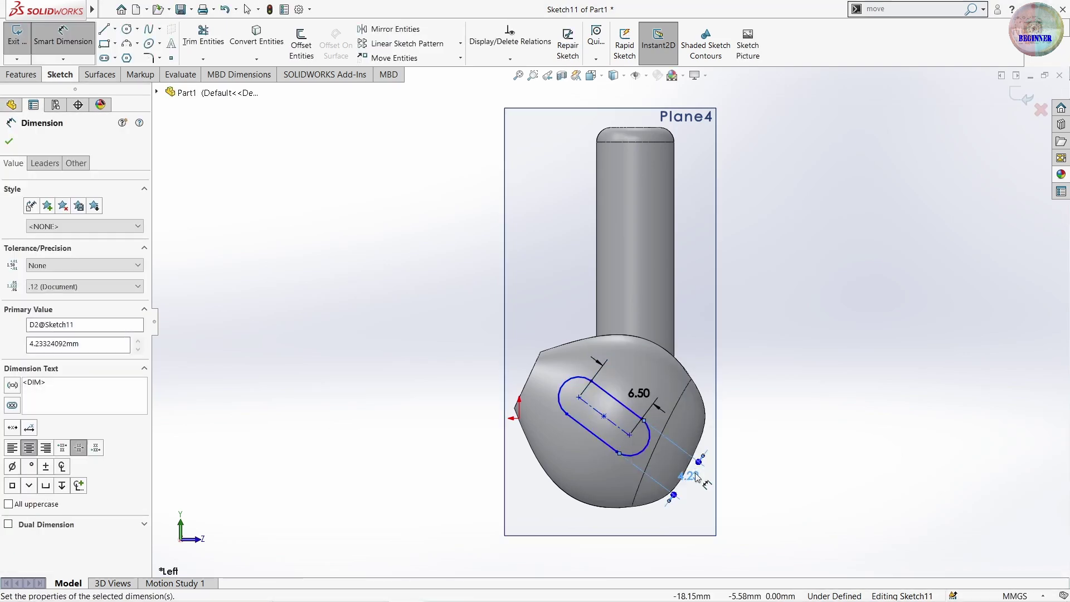
pyautogui.write('4')
pyautogui.press('Return')
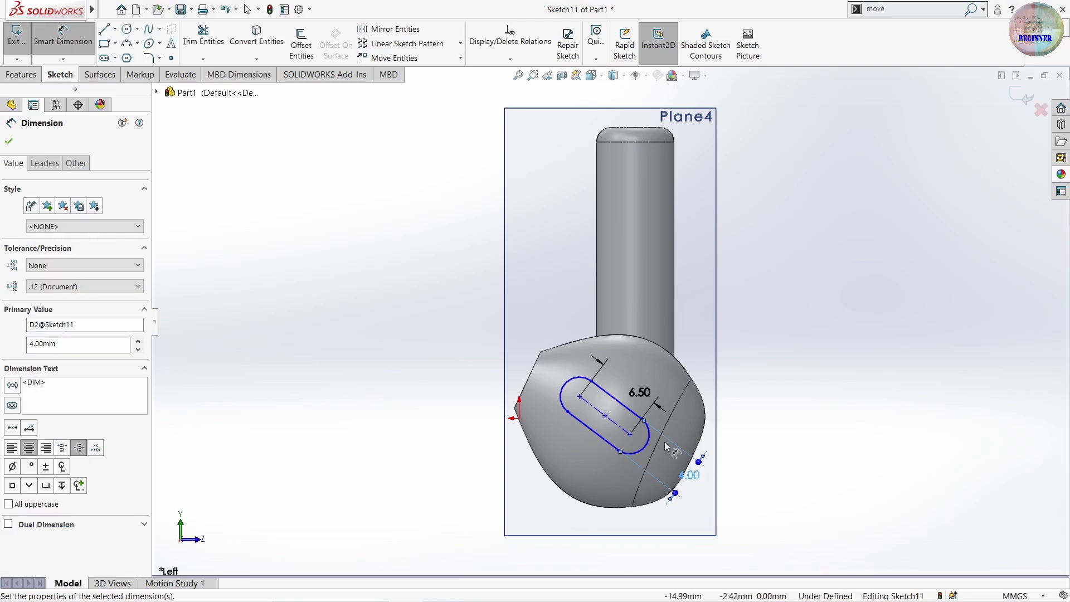
pyautogui.click(1018, 99)
pyautogui.moveTo(397, 335)
pyautogui.mouseDown(button='middle')
pyautogui.moveTo(364, 260)
pyautogui.moveTo(420, 253)
pyautogui.mouseUp(button='middle')
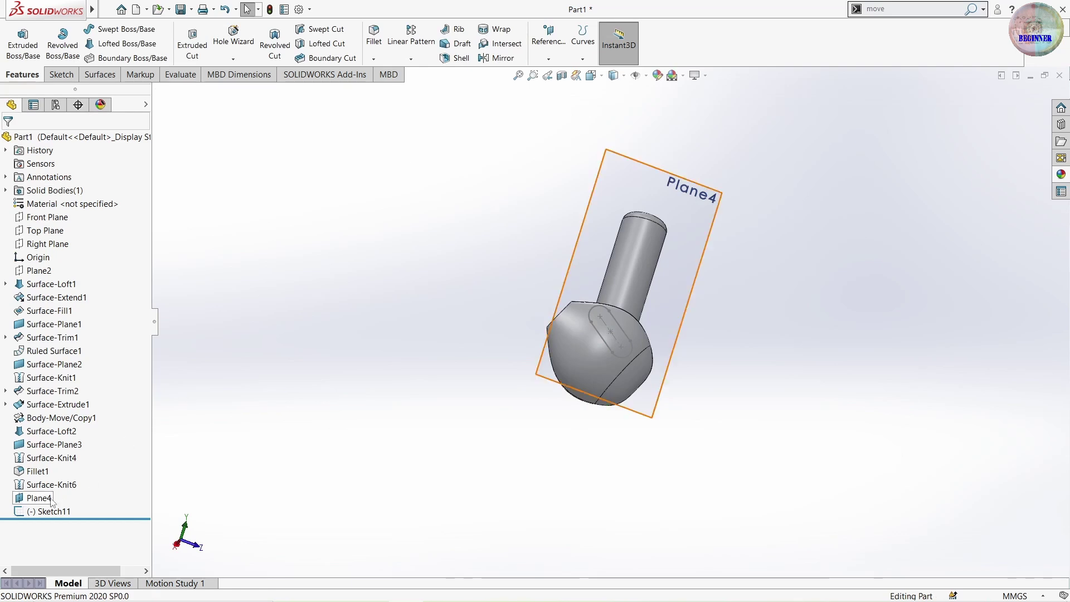
# Wrap the slot sketch onto the earbud head's rounded face
pyautogui.click(491, 33)
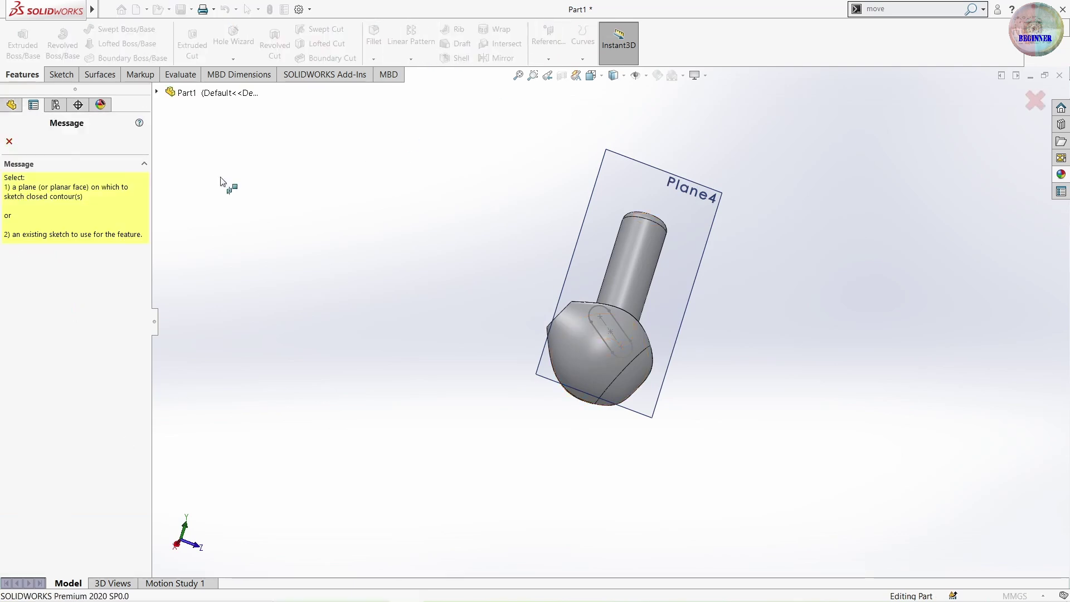
pyautogui.moveTo(595, 428)
pyautogui.mouseDown(button='middle')
pyautogui.moveTo(649, 340)
pyautogui.moveTo(622, 366)
pyautogui.mouseUp(button='middle')
pyautogui.click(650, 340)
pyautogui.click(616, 308)
pyautogui.click(639, 325)
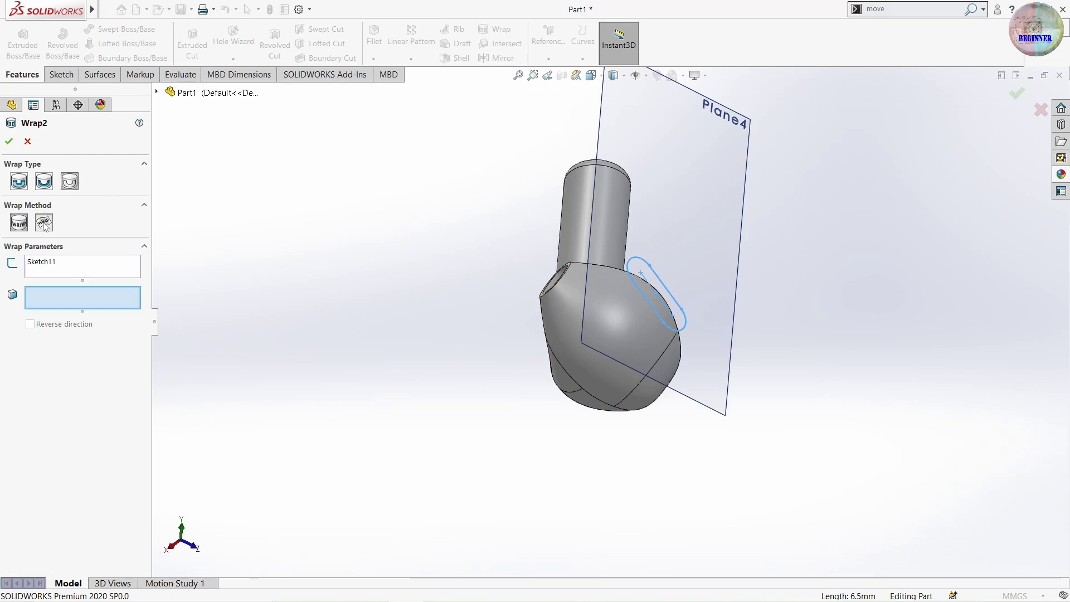
pyautogui.click(564, 322)
pyautogui.click(9, 142)
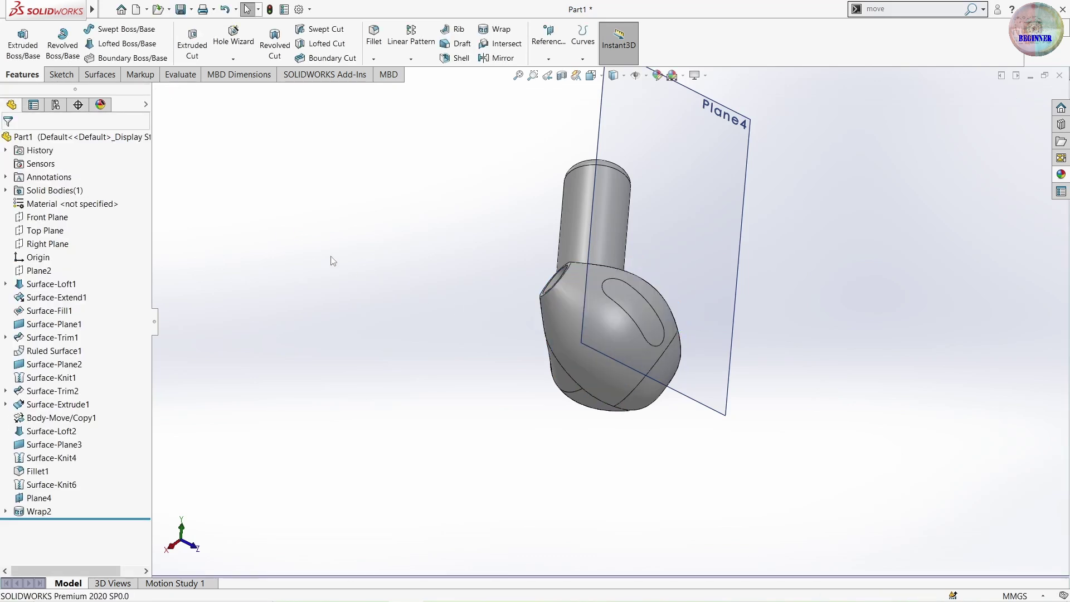
# Hide Plane4 and orbit until the stem stands upright
pyautogui.click(33, 497)
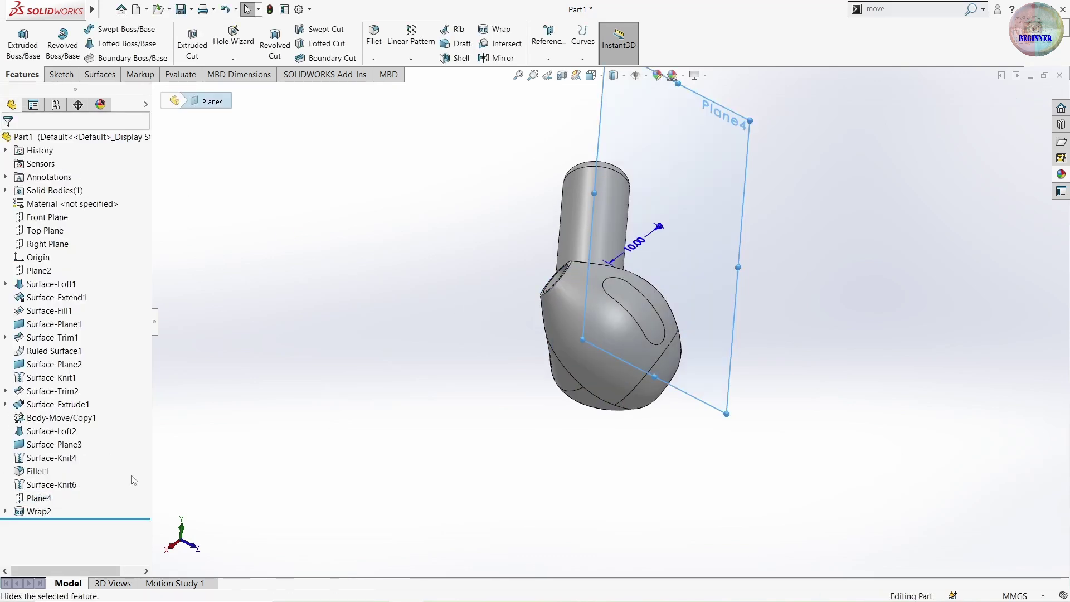
pyautogui.click(56, 485)
pyautogui.scroll(-3, 577, 314)
pyautogui.moveTo(578, 314)
pyautogui.mouseDown(button='middle')
pyautogui.moveTo(485, 421)
pyautogui.moveTo(700, 401)
pyautogui.mouseUp(button='middle')
pyautogui.scroll(3, 485, 421)
pyautogui.scroll(-3, 699, 401)
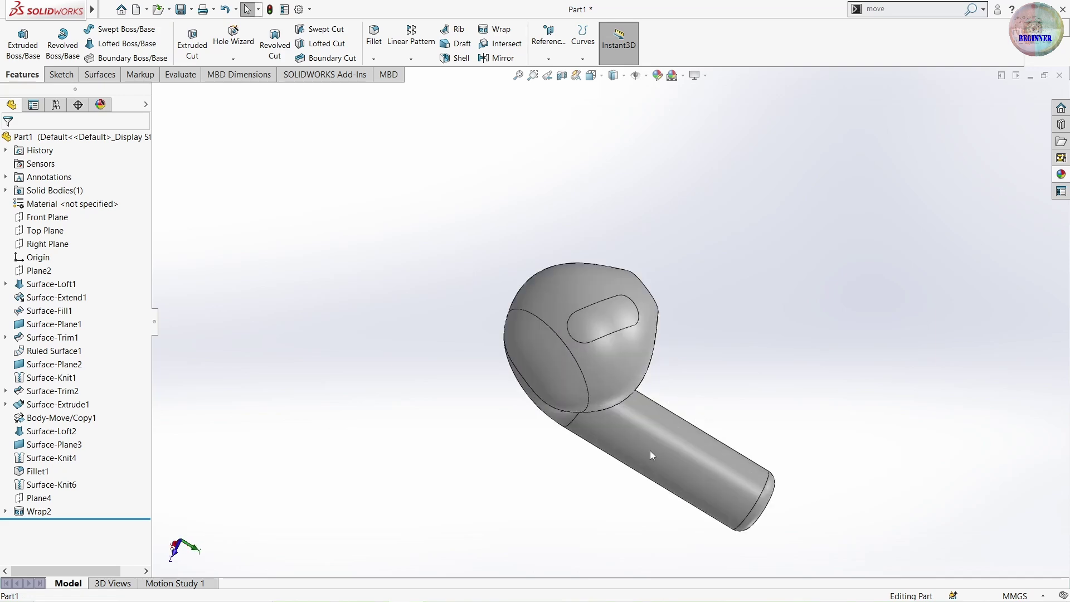
pyautogui.scroll(2, 657, 447)
pyautogui.moveTo(614, 447)
pyautogui.mouseDown(button='middle')
pyautogui.moveTo(617, 389)
pyautogui.moveTo(632, 514)
pyautogui.mouseUp(button='middle')
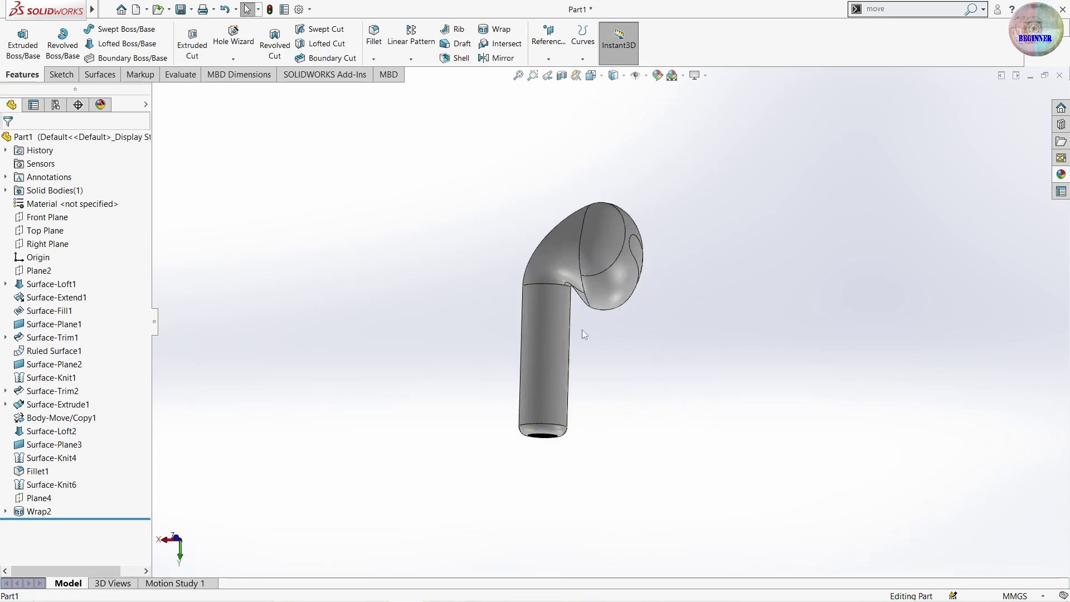
pyautogui.moveTo(582, 329); pyautogui.dragTo(680, 330, button='middle')
# Start a new reference plane with the Right Plane as first reference
pyautogui.click(548, 59)
pyautogui.click(557, 73)
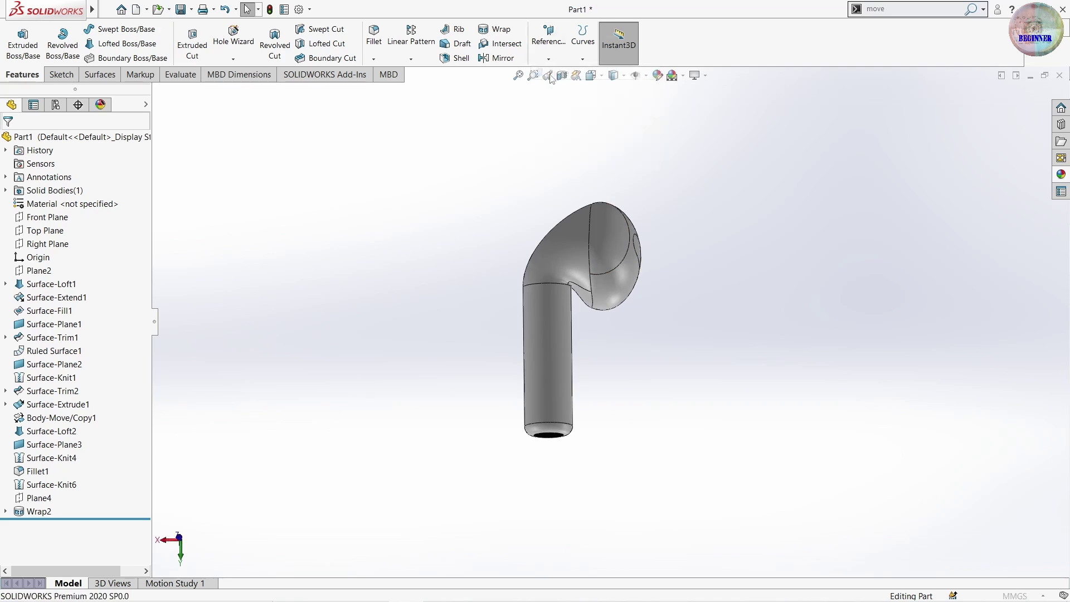
pyautogui.click(156, 92)
pyautogui.click(212, 199)
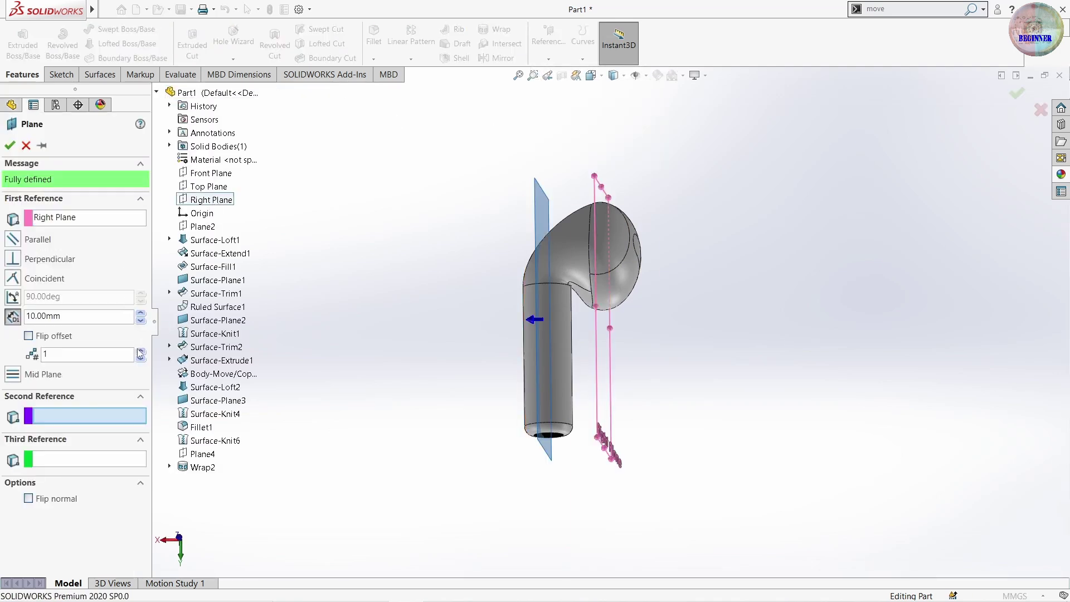
# Create Plane5 at 20 mm from the Right Plane and sketch on it face-on
pyautogui.click(140, 313)
pyautogui.click(10, 145)
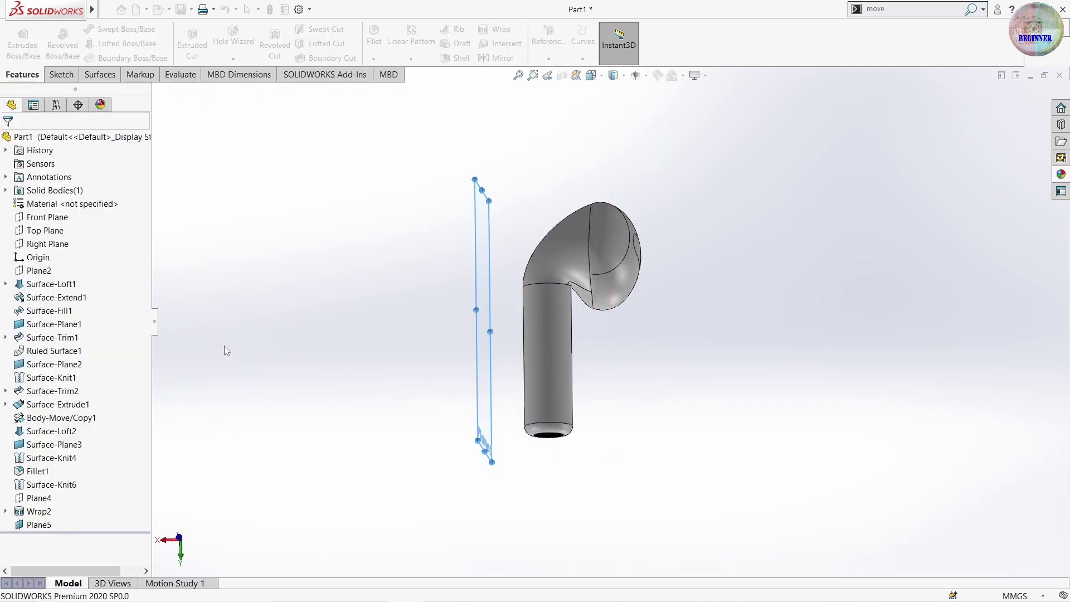
pyautogui.click(60, 503)
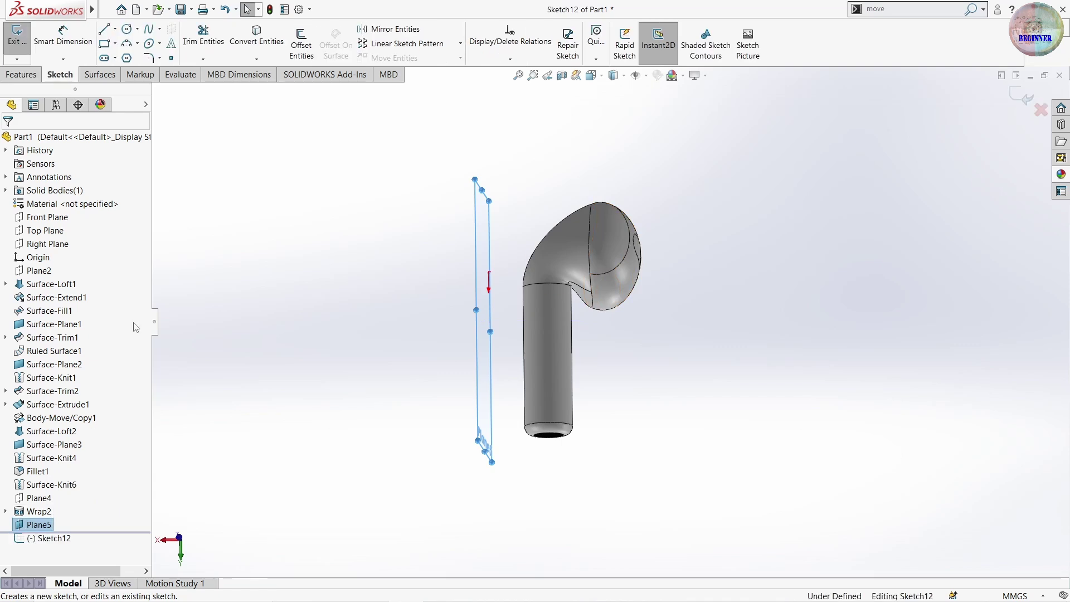
pyautogui.click(48, 244)
pyautogui.click(101, 229)
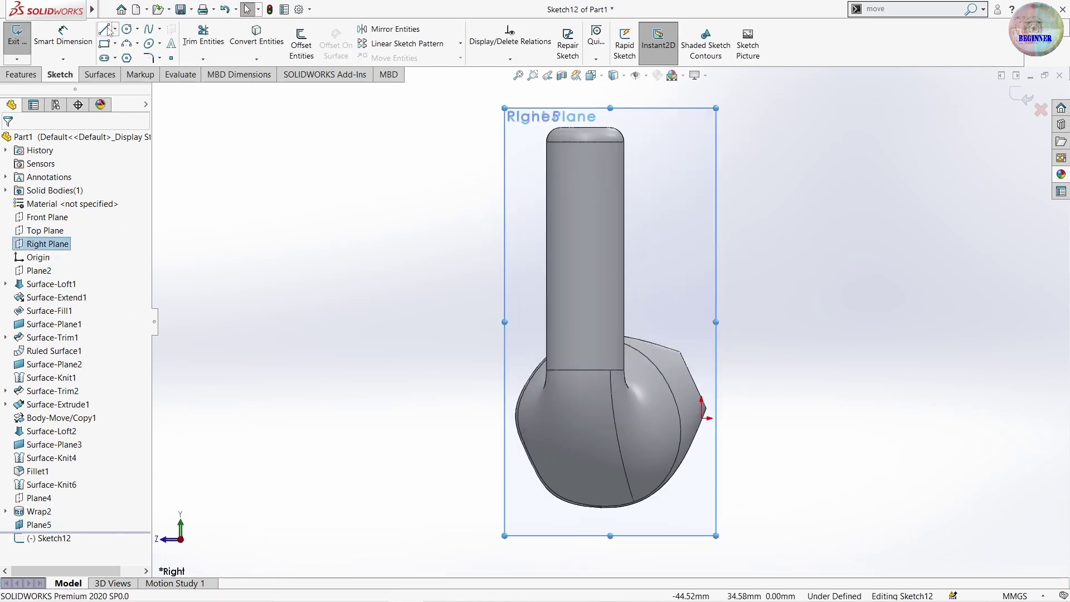
# Draw a straight slot on the stem with a 6.50 mm centre length
pyautogui.click(104, 58)
pyautogui.click(578, 203)
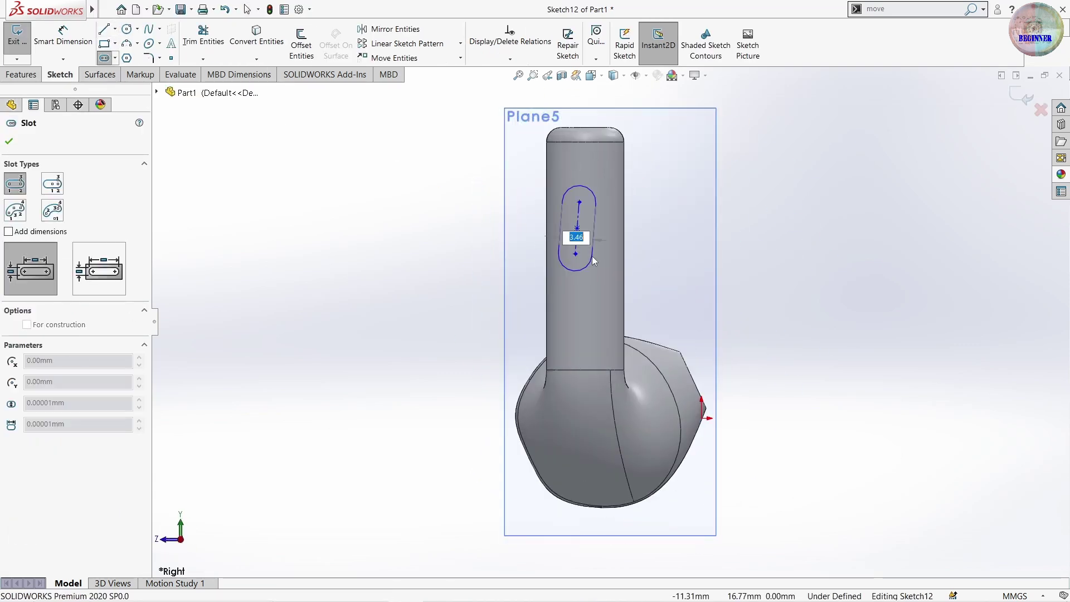
pyautogui.click(592, 257)
pyautogui.press('Escape')
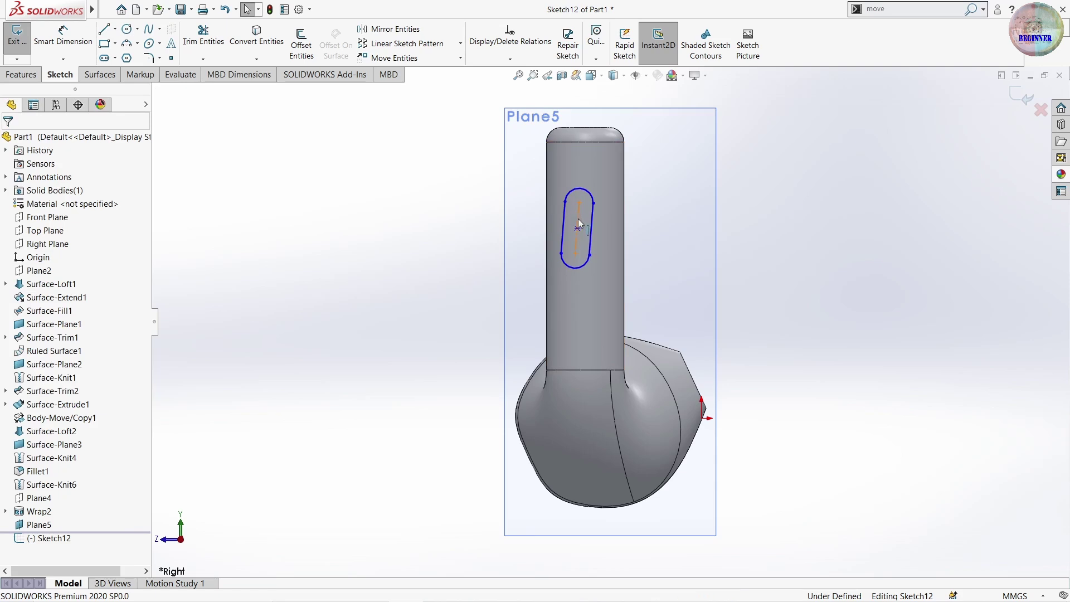
pyautogui.click(578, 219)
pyautogui.press('d')
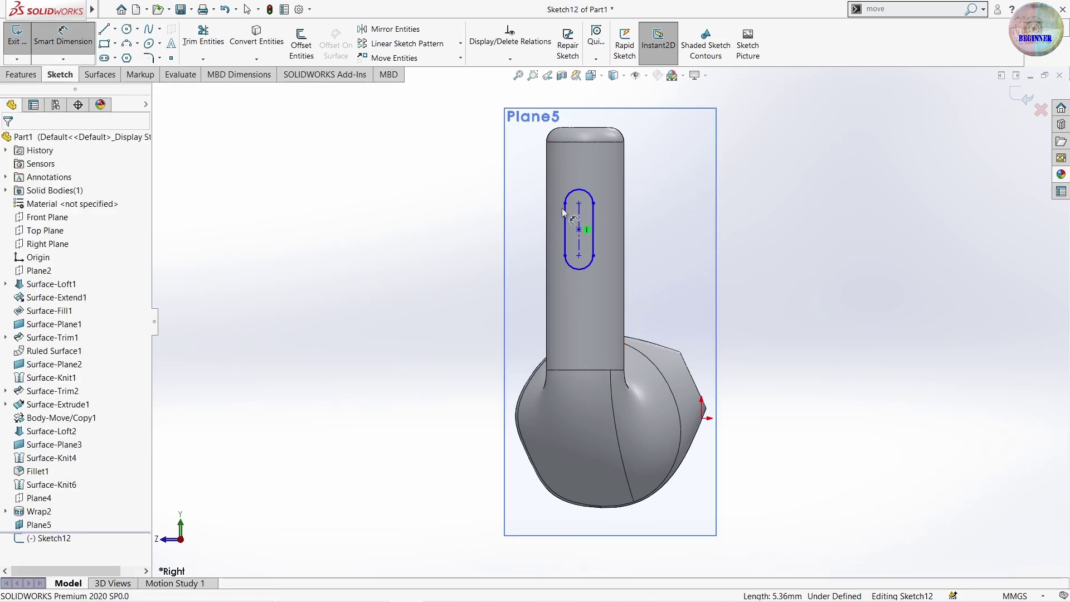
pyautogui.click(579, 218)
pyautogui.click(657, 226)
pyautogui.write('6.5')
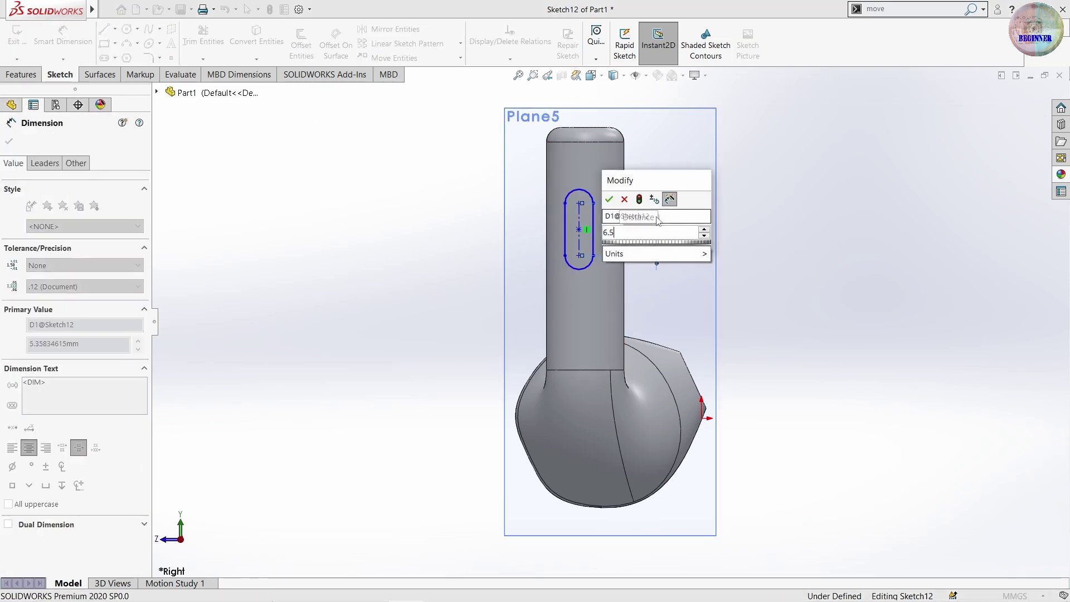
pyautogui.press('Return')
# Set the slot width to 4 mm and place it 8 mm below the stem top
pyautogui.click(568, 234)
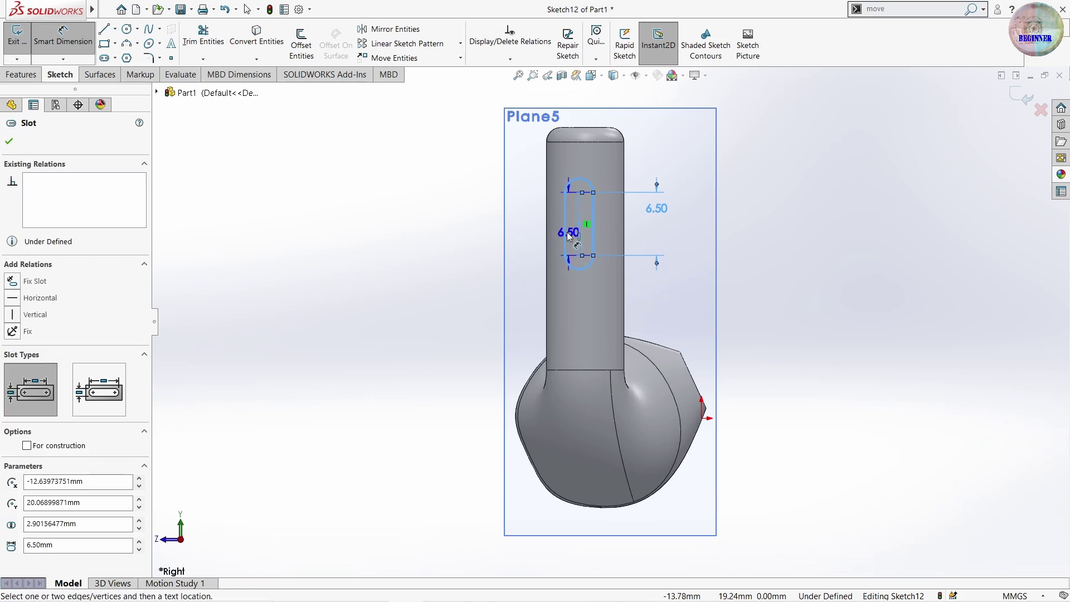
pyautogui.click(585, 351)
pyautogui.write('4.00mm')
pyautogui.press('Return')
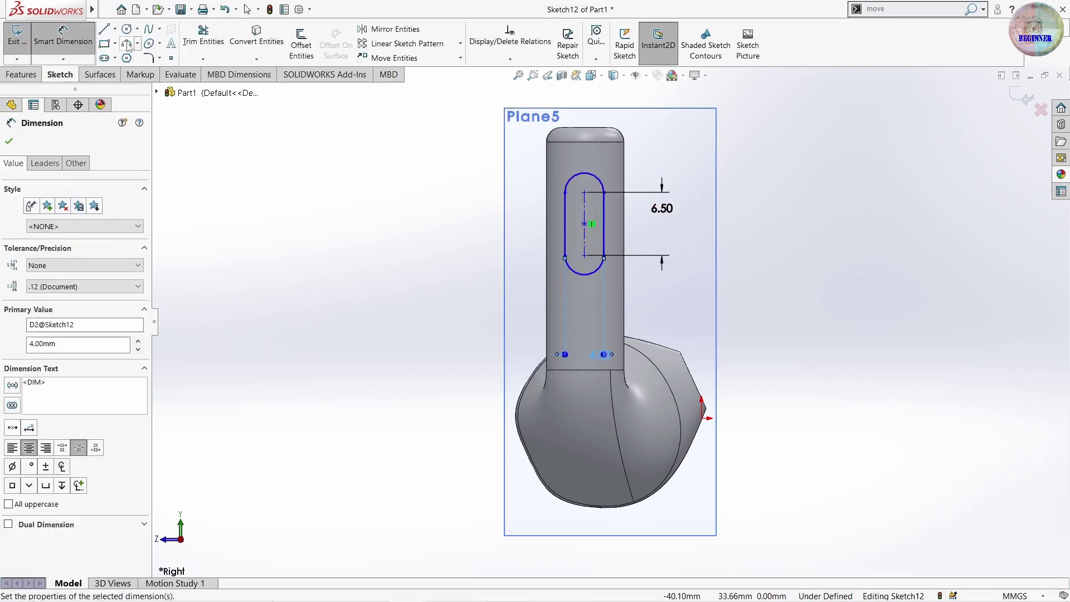
pyautogui.press('Escape')
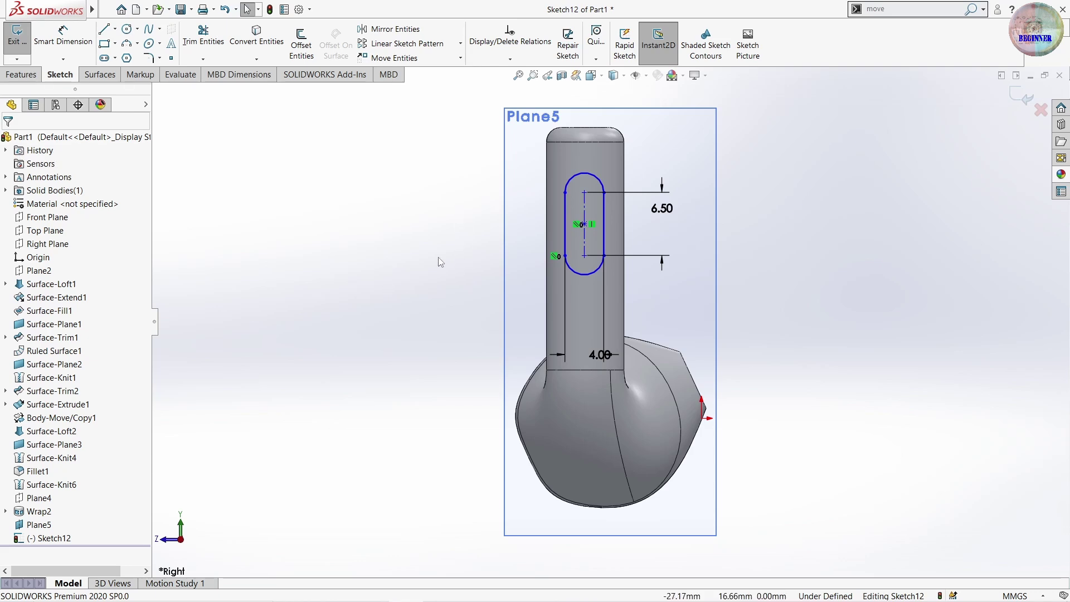
pyautogui.moveTo(441, 262); pyautogui.dragTo(400, 182, button='right')
pyautogui.click(585, 192)
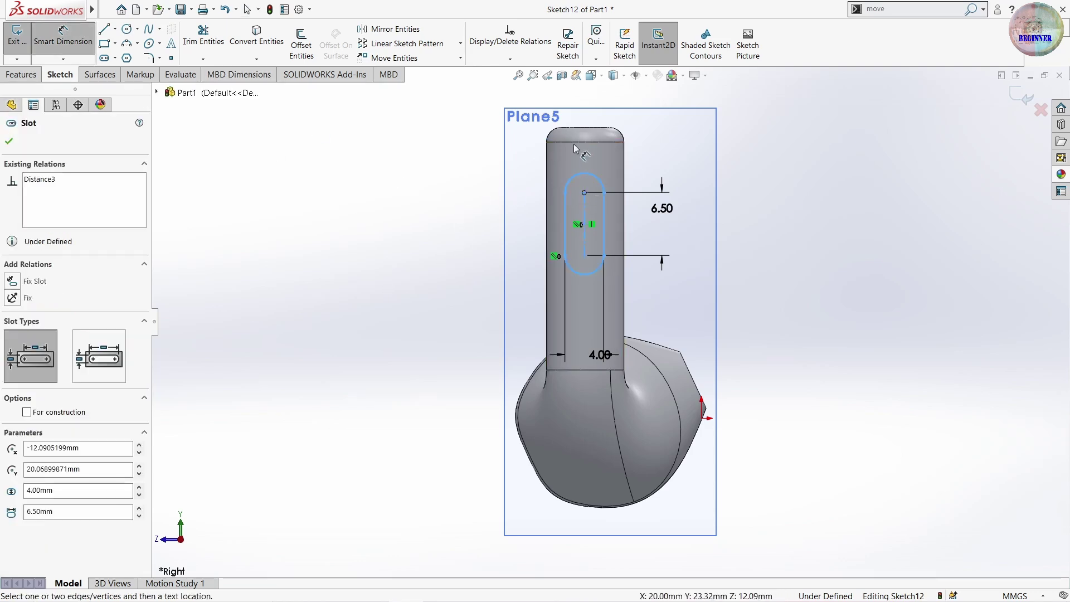
pyautogui.click(544, 141)
pyautogui.click(484, 146)
pyautogui.write('8.00mm')
pyautogui.press('Return')
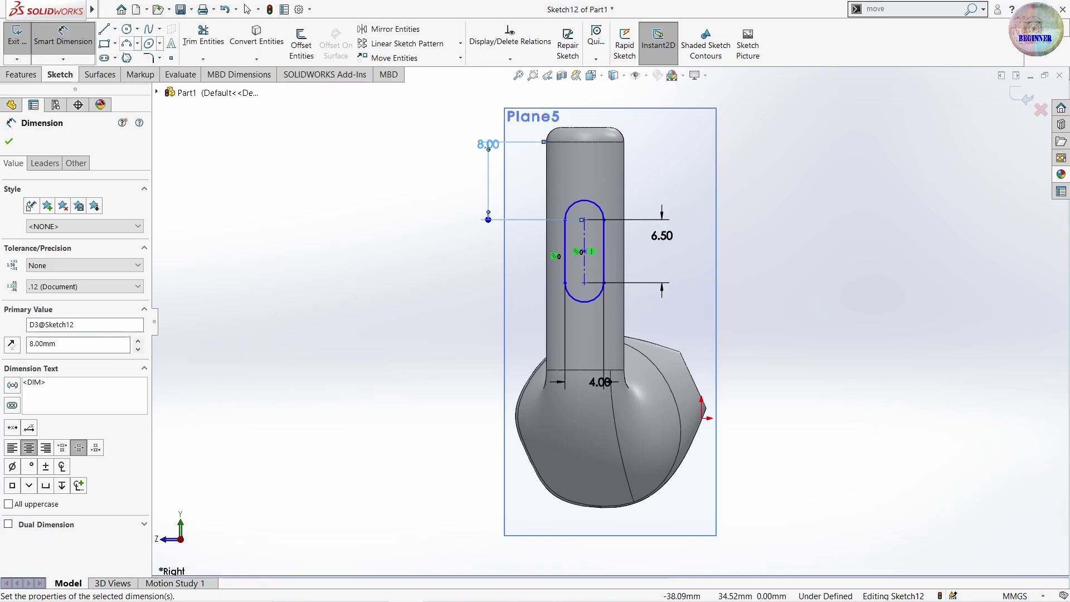
pyautogui.press('Escape')
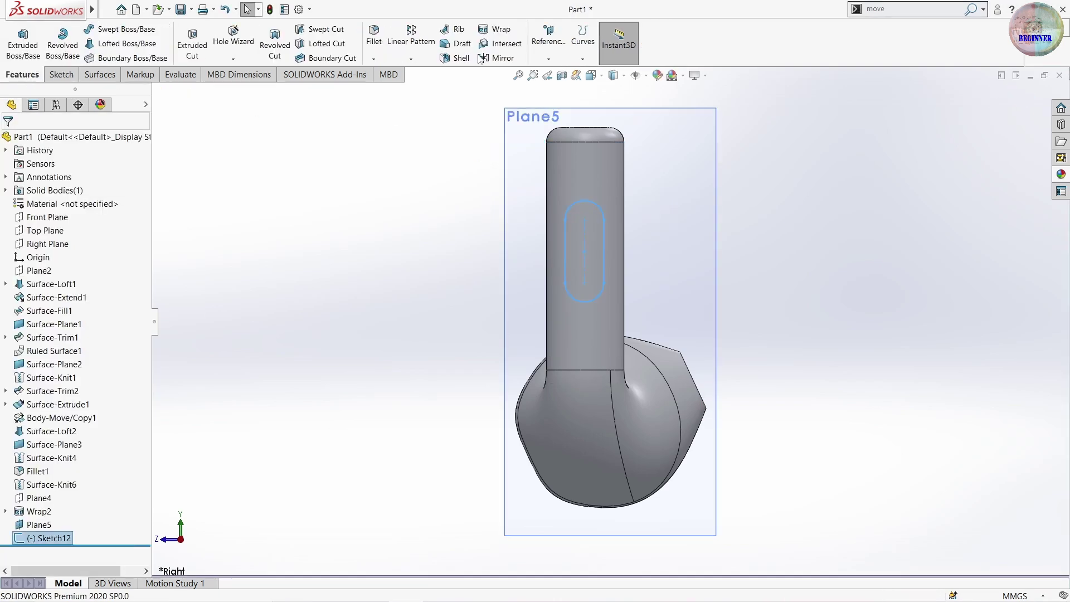
# Wrap the Sketch12 slot onto the stem's cylindrical face and hide Plane5
pyautogui.click(495, 30)
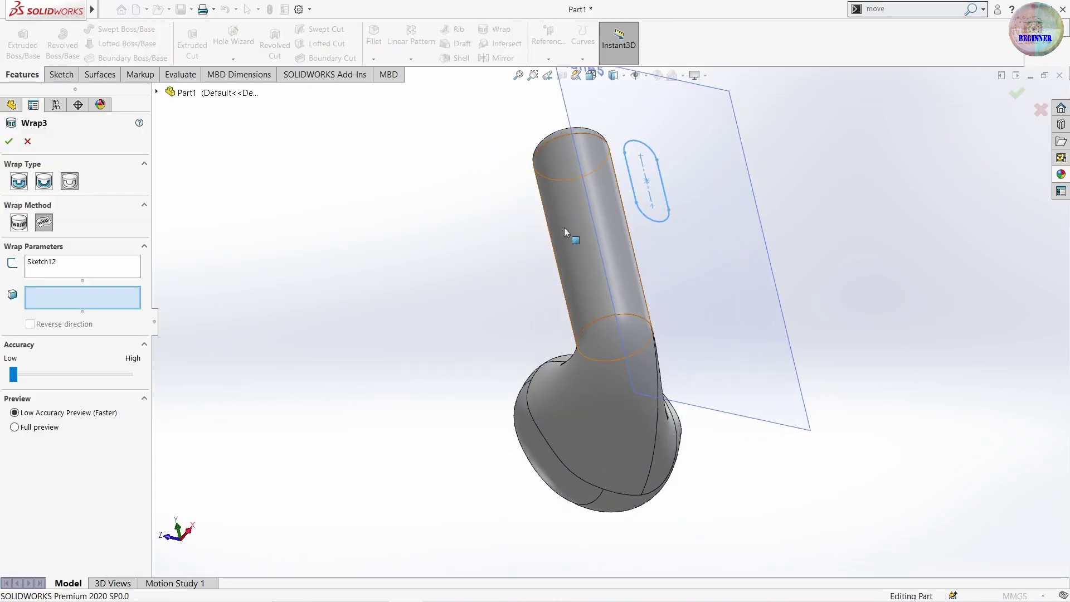
pyautogui.click(564, 228)
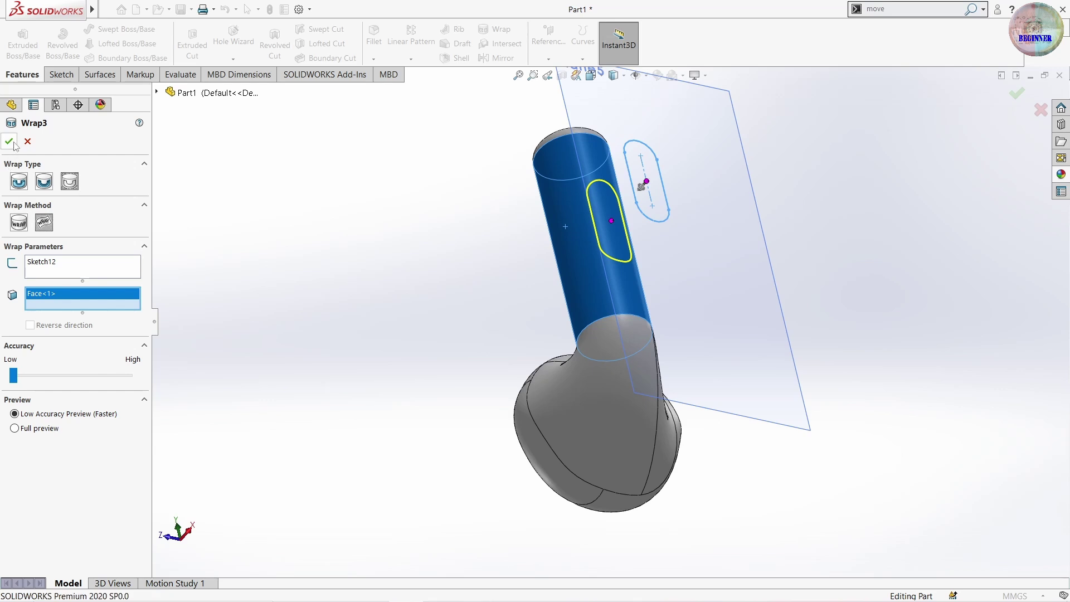
pyautogui.press('Return')
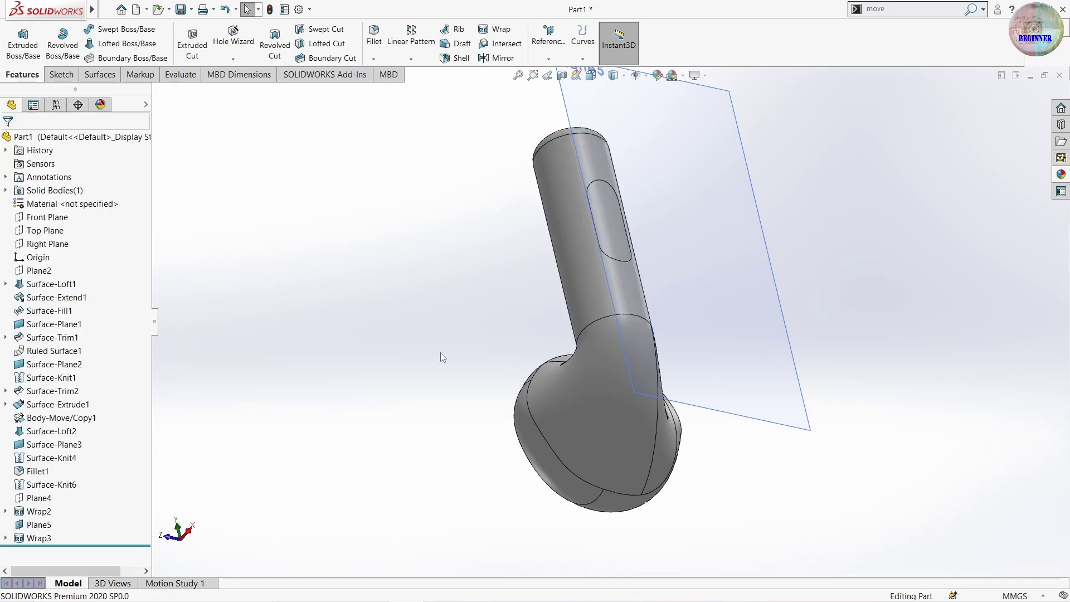
pyautogui.moveTo(441, 357); pyautogui.dragTo(187, 238, button='middle')
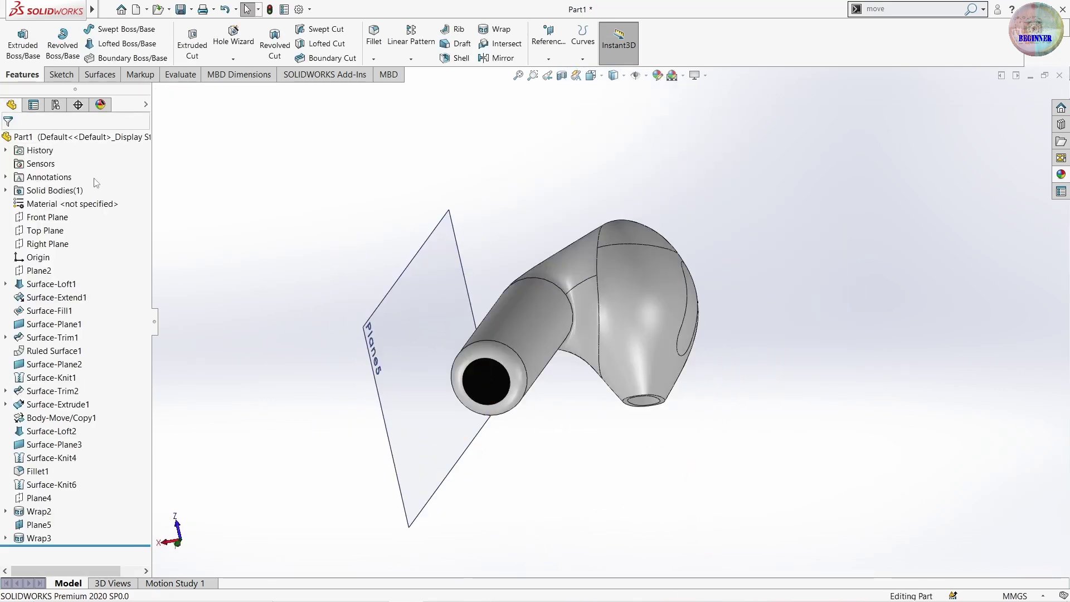
pyautogui.click(34, 526)
pyautogui.click(70, 510)
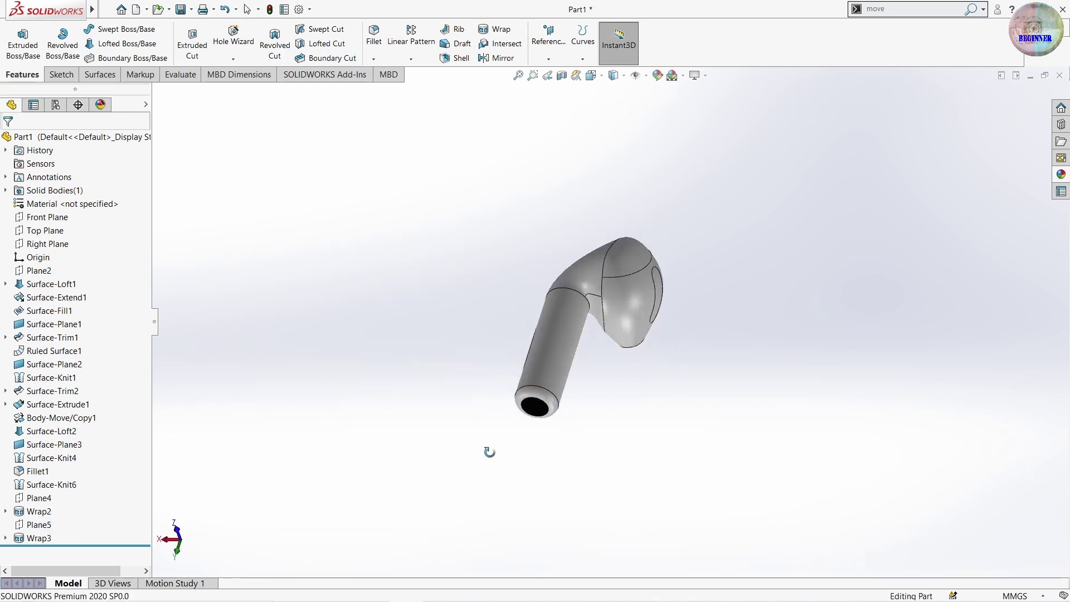
# Apply the black appearance to the wrapped slot on the earbud head
pyautogui.moveTo(490, 468); pyautogui.dragTo(458, 263, button='middle')
pyautogui.click(1061, 174)
pyautogui.moveTo(693, 329); pyautogui.dragTo(624, 312, button='middle')
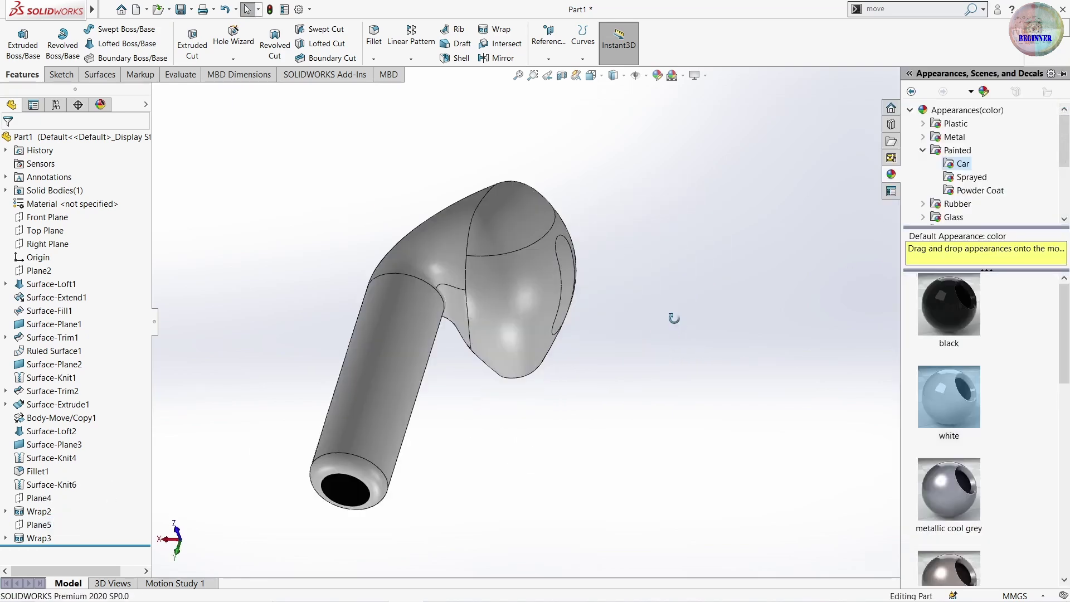
pyautogui.scroll(3, 624, 312)
pyautogui.moveTo(951, 379); pyautogui.dragTo(562, 300)
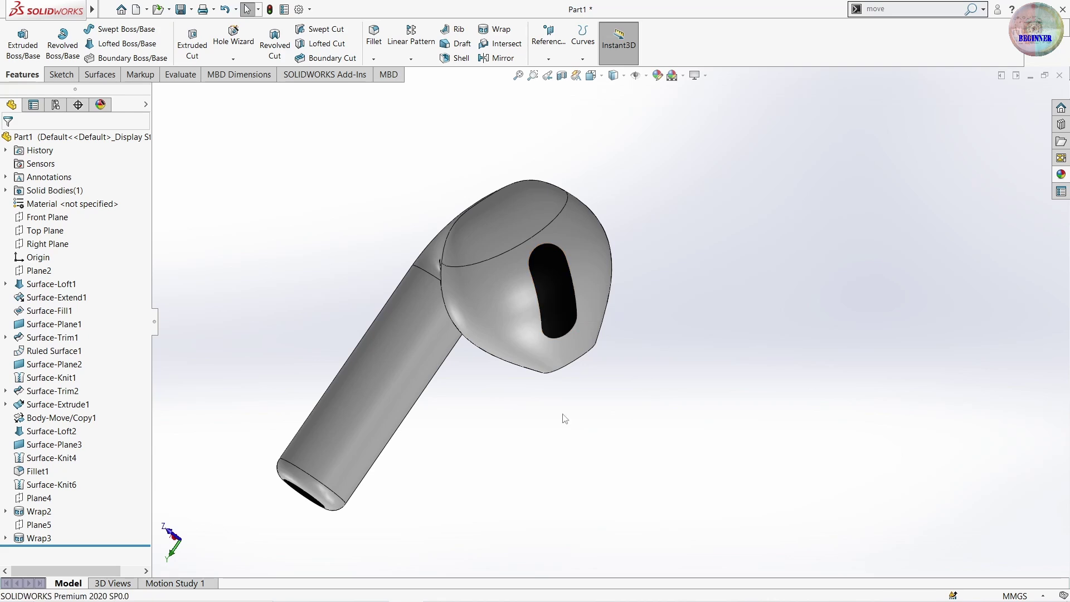
pyautogui.scroll(-3, 563, 418)
# Apply black to the stem slot and orbit to check it
pyautogui.moveTo(576, 410); pyautogui.dragTo(641, 357, button='middle')
pyautogui.click(1061, 174)
pyautogui.moveTo(939, 319); pyautogui.dragTo(519, 374)
pyautogui.moveTo(628, 389); pyautogui.dragTo(564, 458, button='middle')
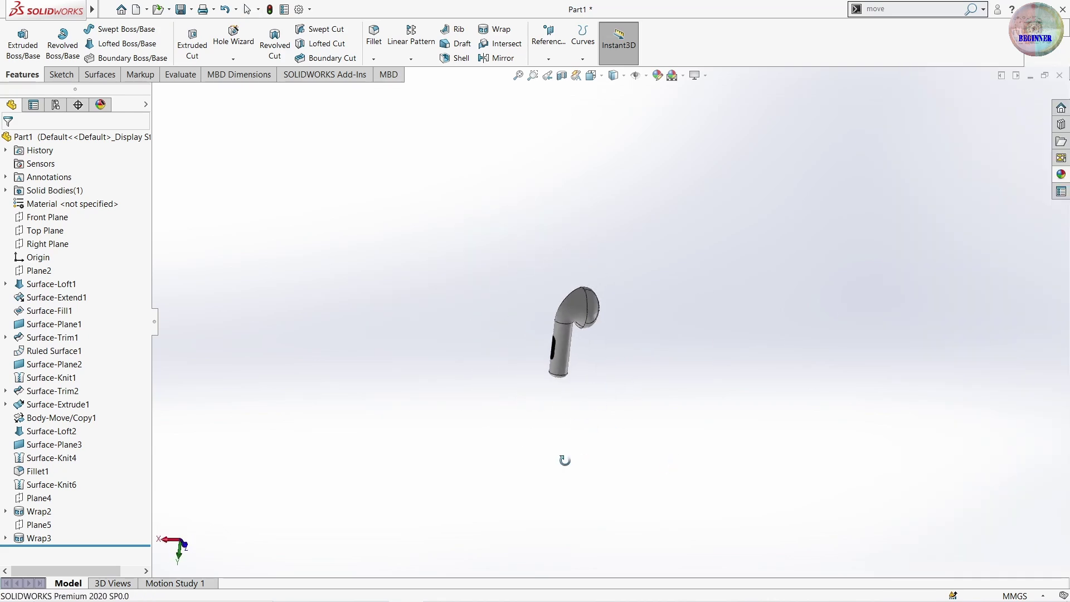
pyautogui.scroll(3, 611, 327)
pyautogui.scroll(2, 610, 326)
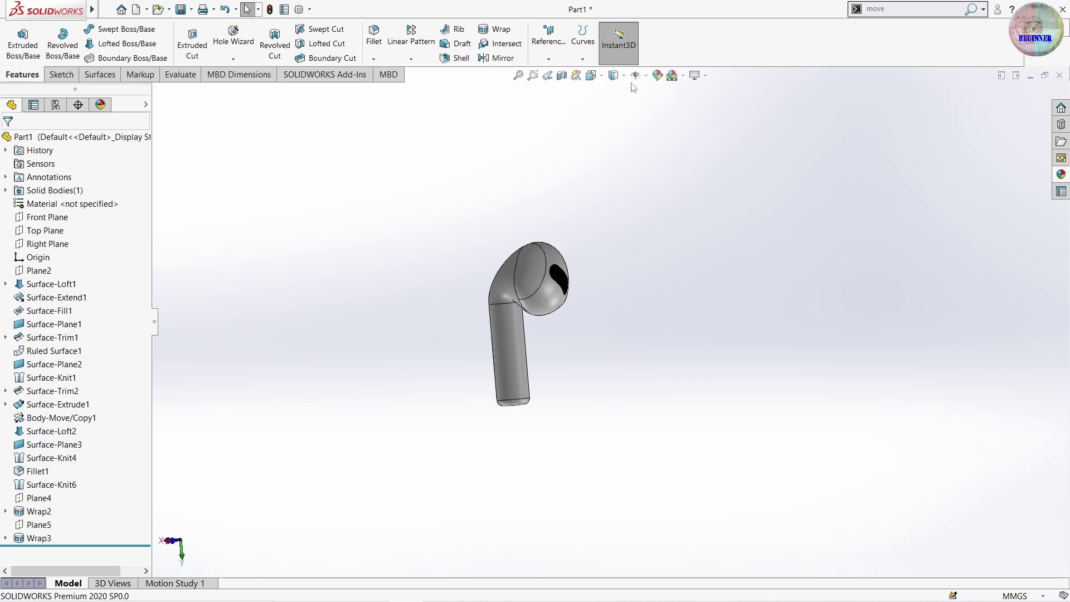
# Orbit the finished earbud to inspect its other side
pyautogui.scroll(-2, 515, 317)
pyautogui.moveTo(515, 318)
pyautogui.mouseDown(button='middle')
pyautogui.moveTo(585, 363)
pyautogui.moveTo(604, 391)
pyautogui.mouseUp(button='middle')
pyautogui.scroll(2, 586, 362)
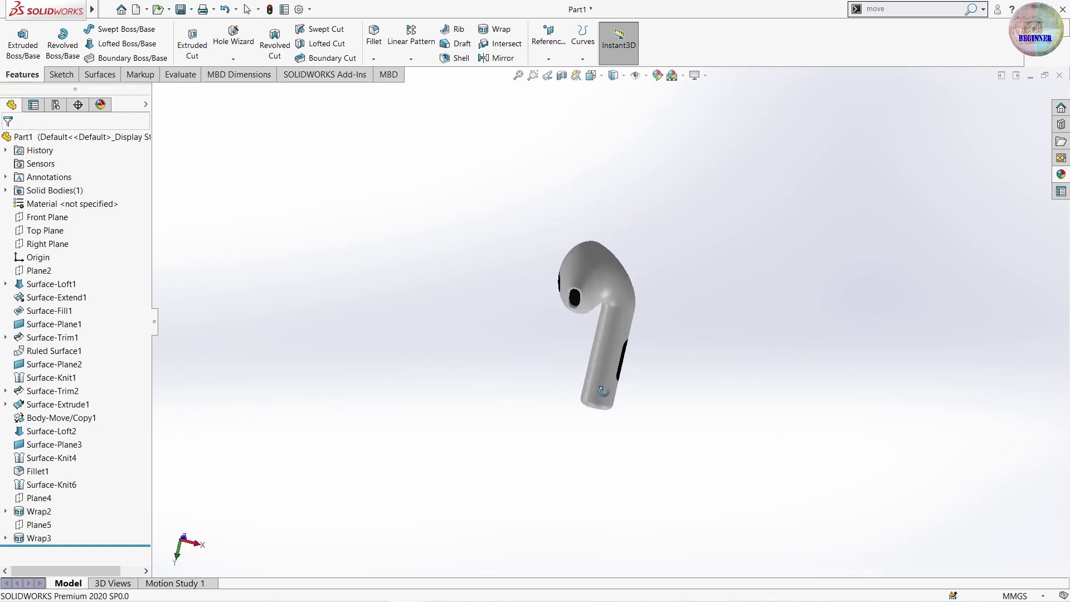
pyautogui.click(706, 75)
pyautogui.click(724, 139)
pyautogui.moveTo(718, 154)
pyautogui.mouseDown(button='middle')
pyautogui.moveTo(556, 403)
pyautogui.moveTo(547, 301)
pyautogui.moveTo(640, 339)
pyautogui.moveTo(604, 407)
pyautogui.moveTo(547, 424)
pyautogui.moveTo(711, 336)
pyautogui.moveTo(688, 296)
pyautogui.moveTo(783, 334)
pyautogui.moveTo(764, 277)
pyautogui.moveTo(640, 335)
pyautogui.moveTo(707, 346)
pyautogui.moveTo(832, 323)
pyautogui.moveTo(880, 327)
pyautogui.mouseUp(button='middle')
pyautogui.scroll(-2, 687, 297)
pyautogui.scroll(-3, 766, 266)
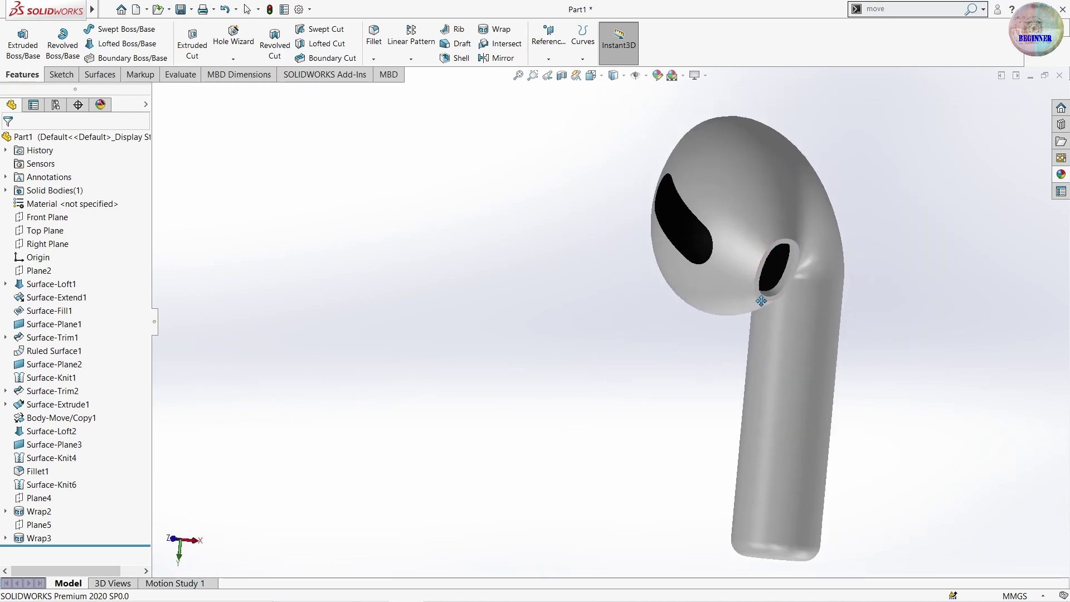